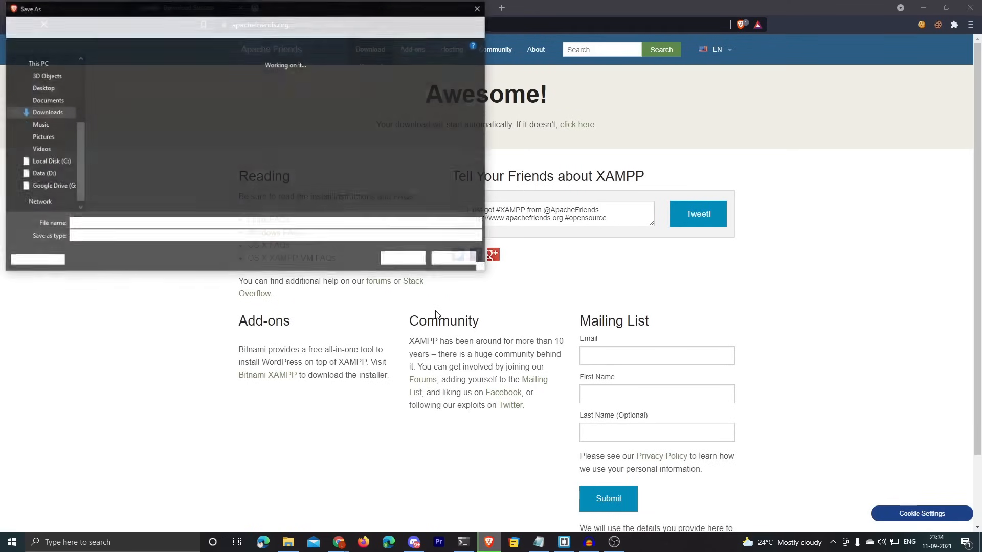
Step: Save the XAMPP installer into a new myAwesomeWebsite folder on the Data (D:) drive
{"action": "left_click", "coordinate": [56, 174]}
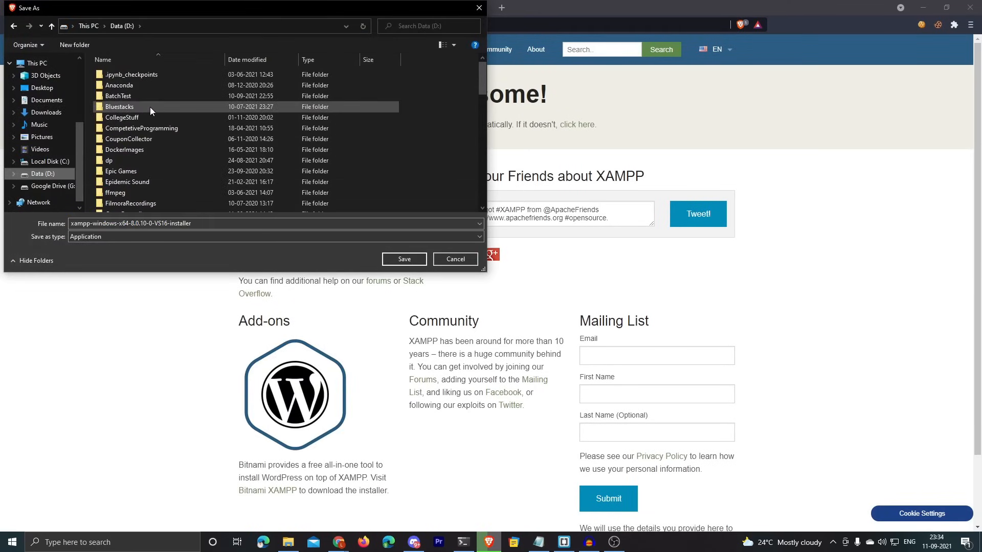
{"action": "left_click", "coordinate": [75, 45]}
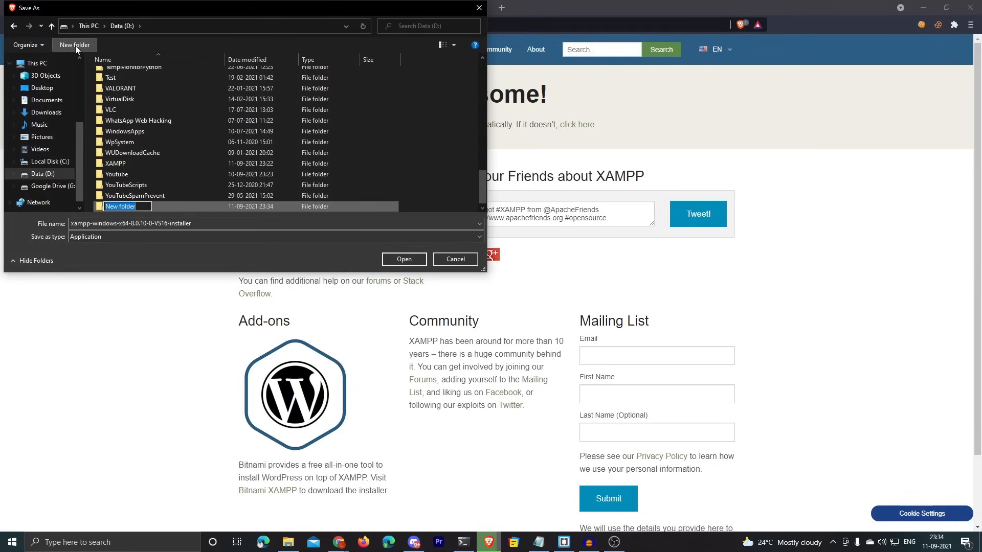
{"action": "type", "text": "my"}
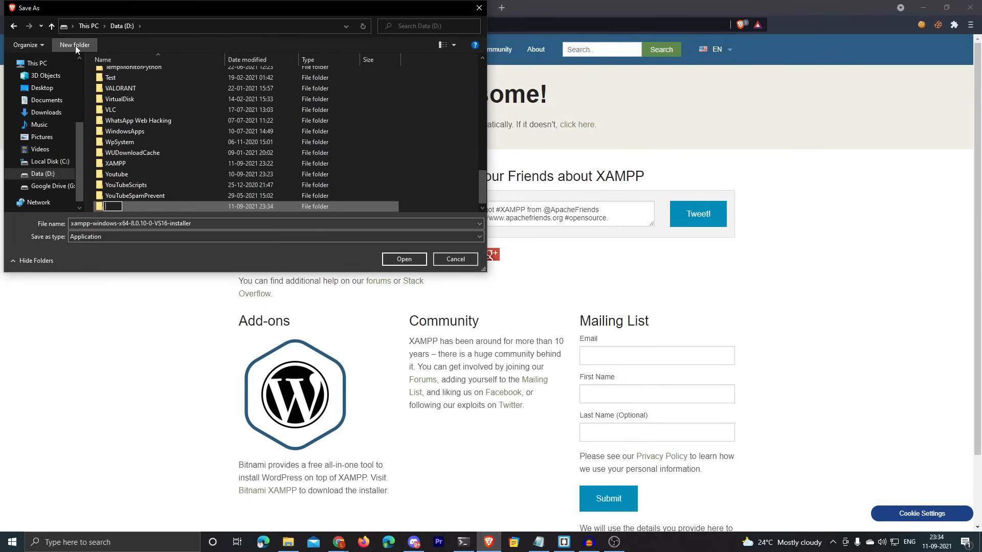
{"action": "type", "text": "AwesomeWebsite"}
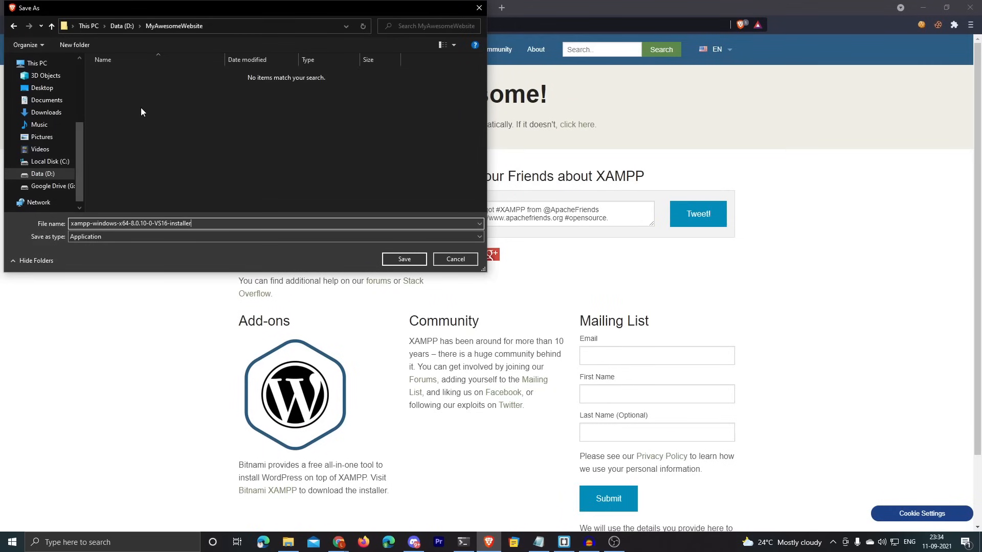
{"action": "left_click_drag", "start_coordinate": [328, 10], "coordinate": [463, 106]}
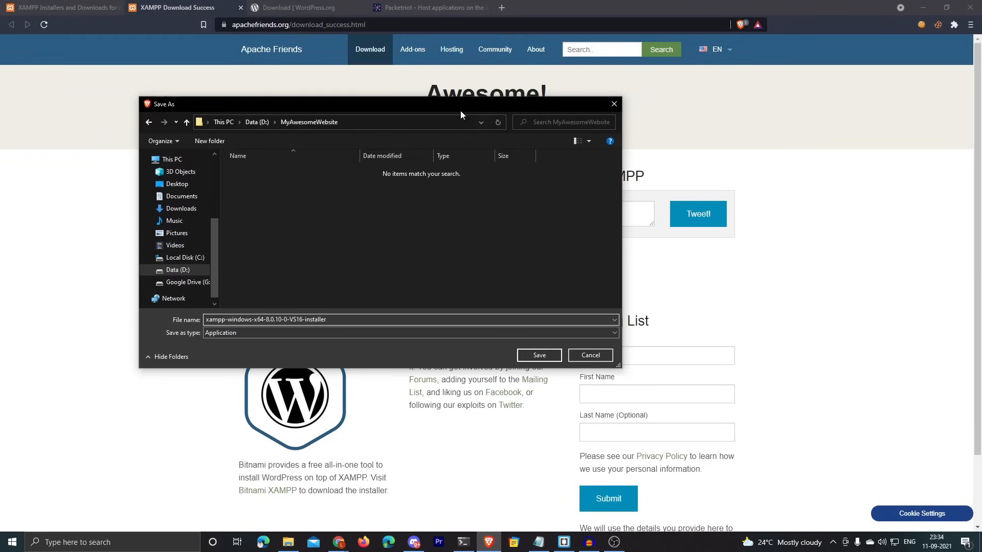
{"action": "left_click", "coordinate": [539, 355]}
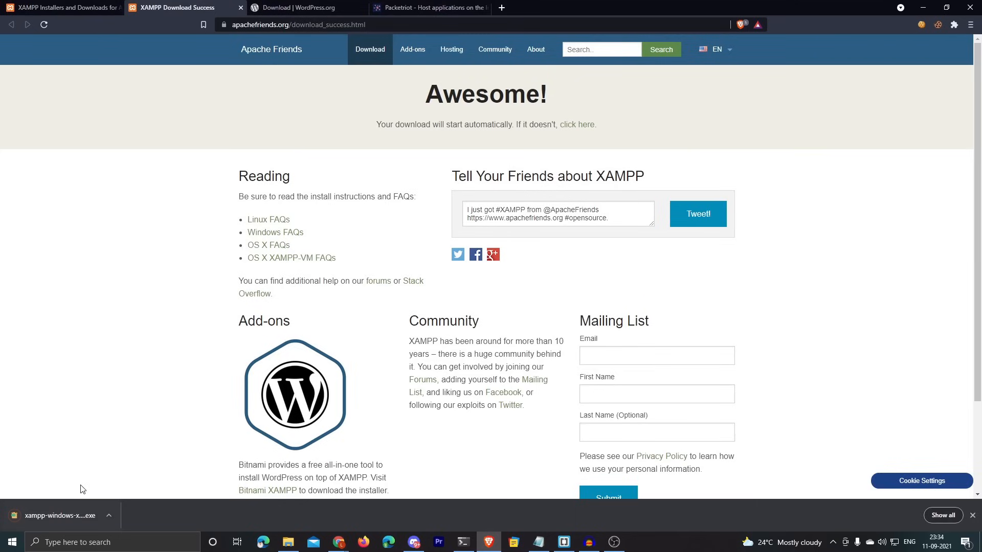
Step: Launch the downloaded XAMPP installer and keep all components on the first pages
{"action": "left_click", "coordinate": [69, 514]}
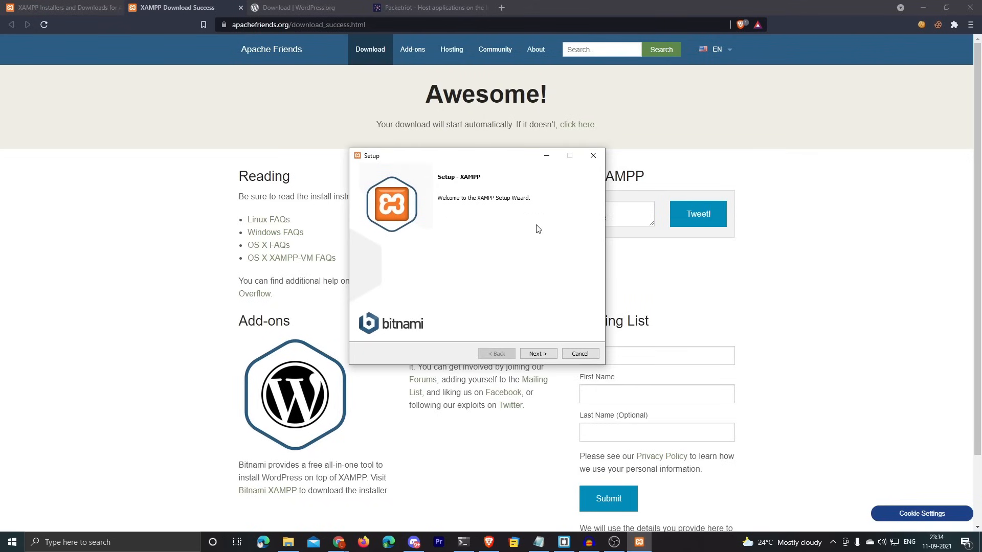
{"action": "left_click", "coordinate": [538, 354]}
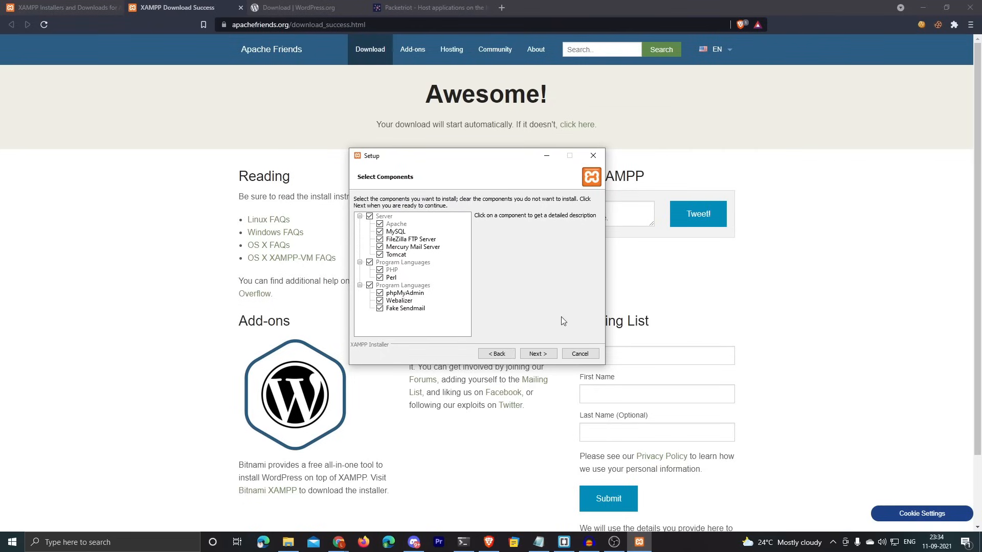
{"action": "left_click", "coordinate": [538, 354]}
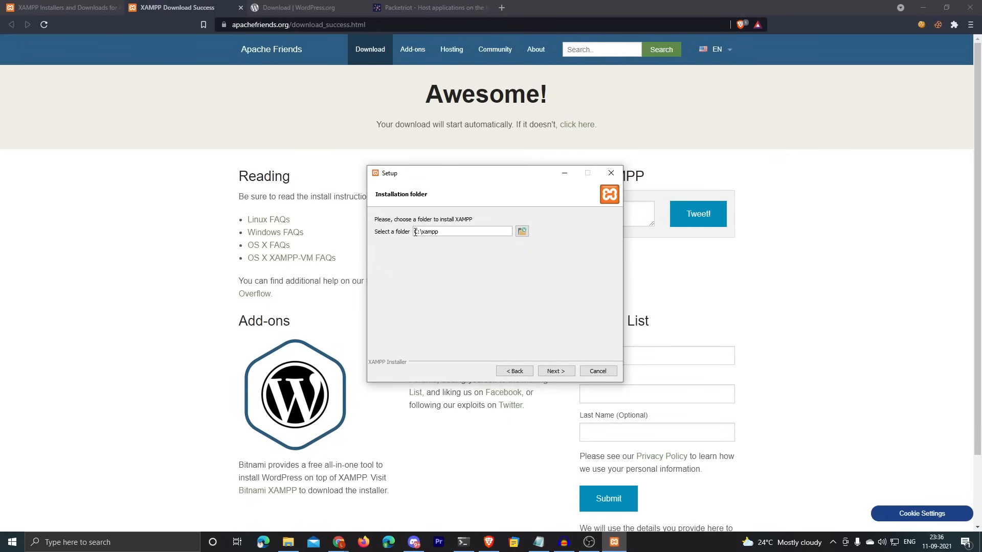
Step: Create a new XAMPP folder on D: and set D:\XAMPP as the installation folder
{"action": "double_click", "coordinate": [460, 233]}
{"action": "left_click", "coordinate": [442, 233]}
{"action": "left_click_drag", "start_coordinate": [454, 231], "coordinate": [401, 232]}
{"action": "left_click", "coordinate": [521, 231]}
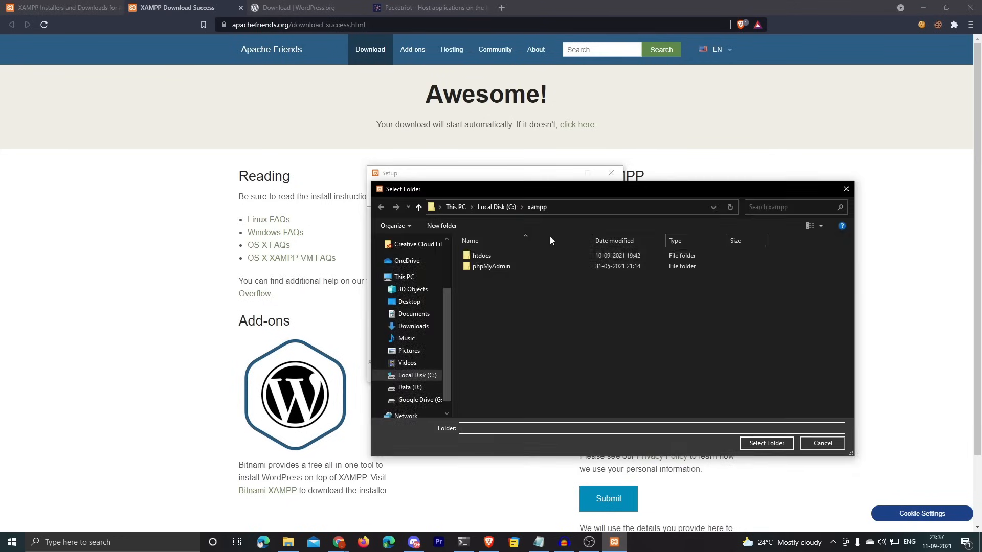
{"action": "left_click", "coordinate": [427, 387]}
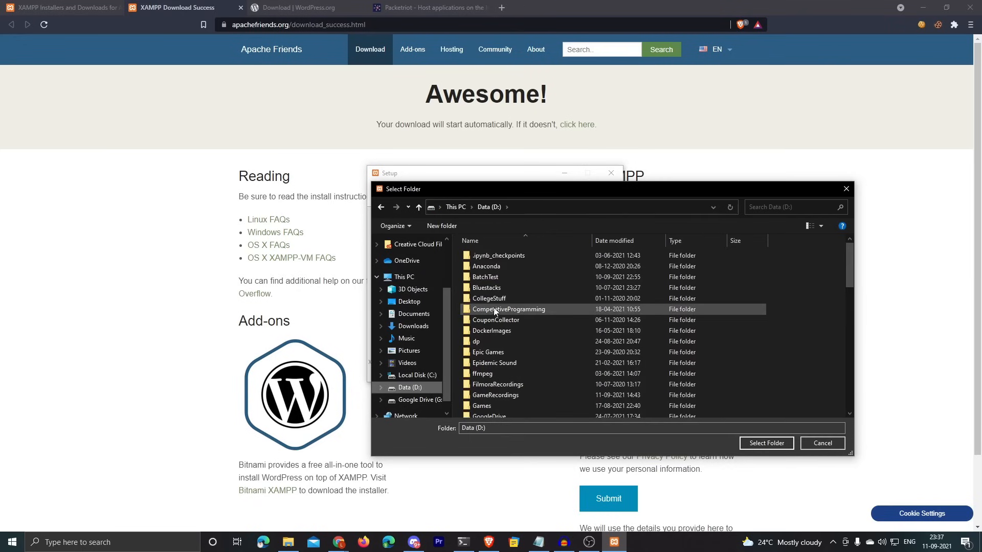
{"action": "left_click", "coordinate": [429, 230]}
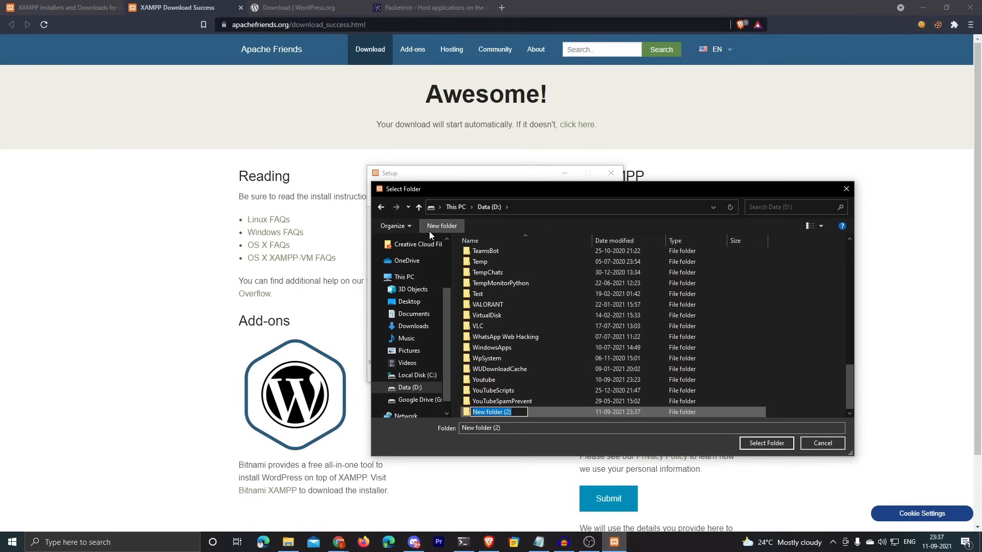
{"action": "type", "text": "XAMP"}
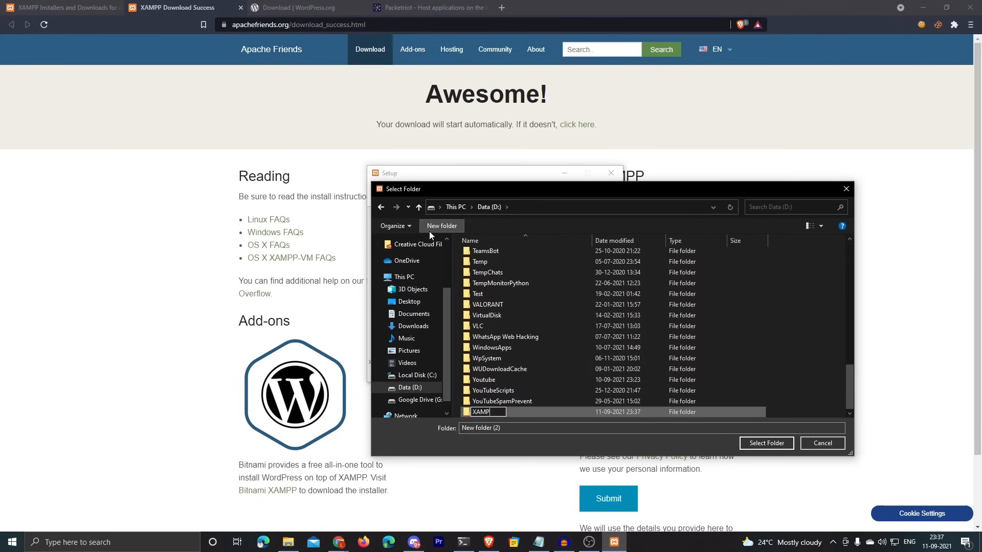
{"action": "type", "text": "P"}
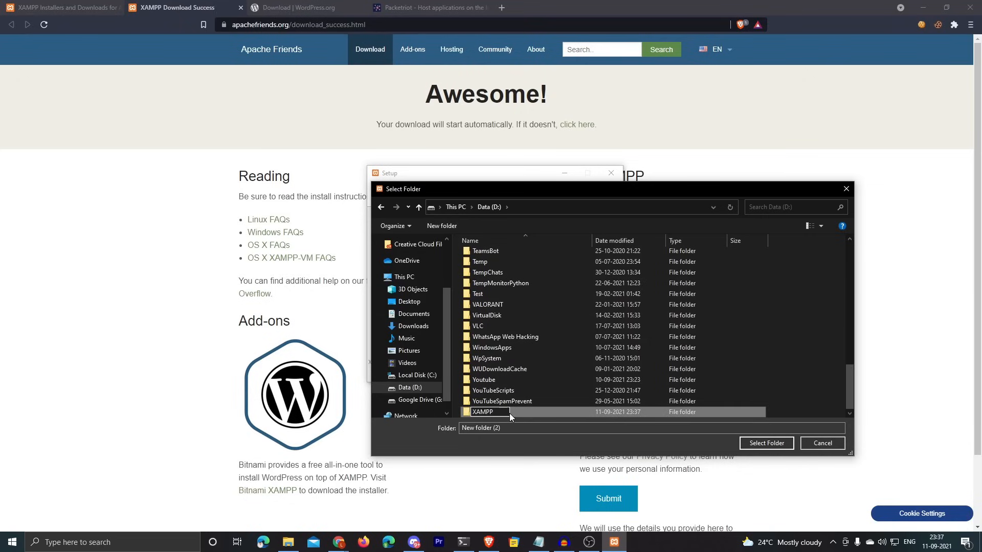
{"action": "key", "text": "Return"}
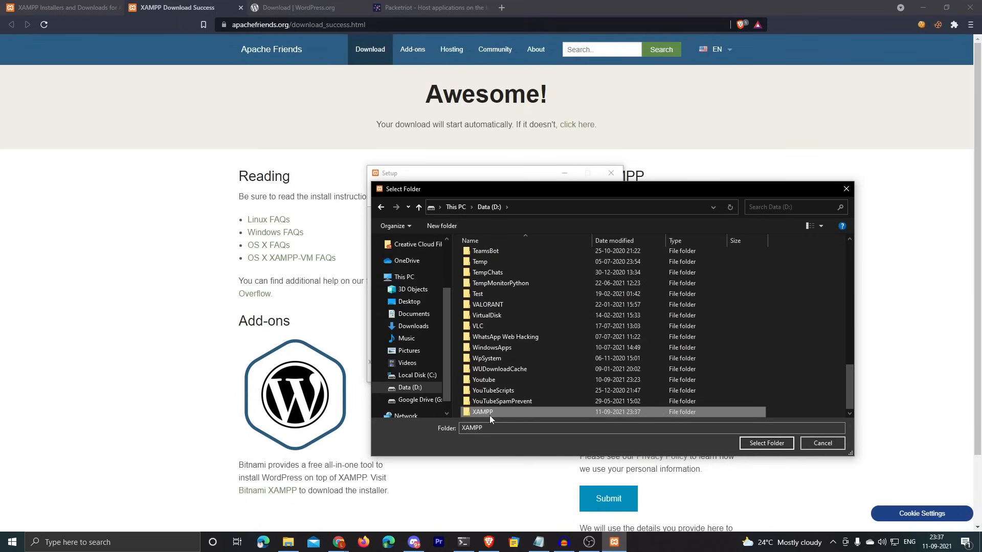
{"action": "left_click", "coordinate": [765, 443]}
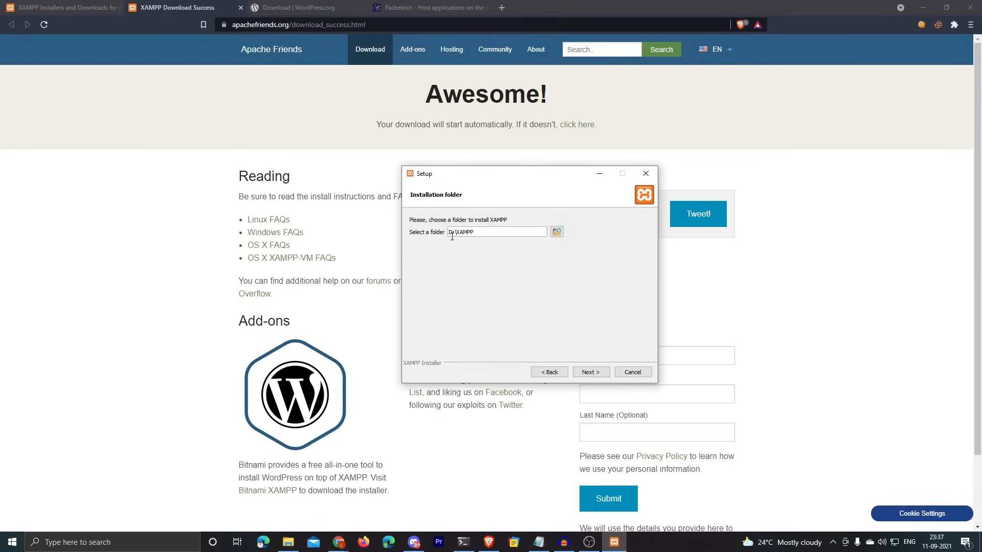
Step: Continue past the Language and Bitnami pages to begin the installation
{"action": "left_click", "coordinate": [589, 373]}
{"action": "left_click", "coordinate": [589, 373]}
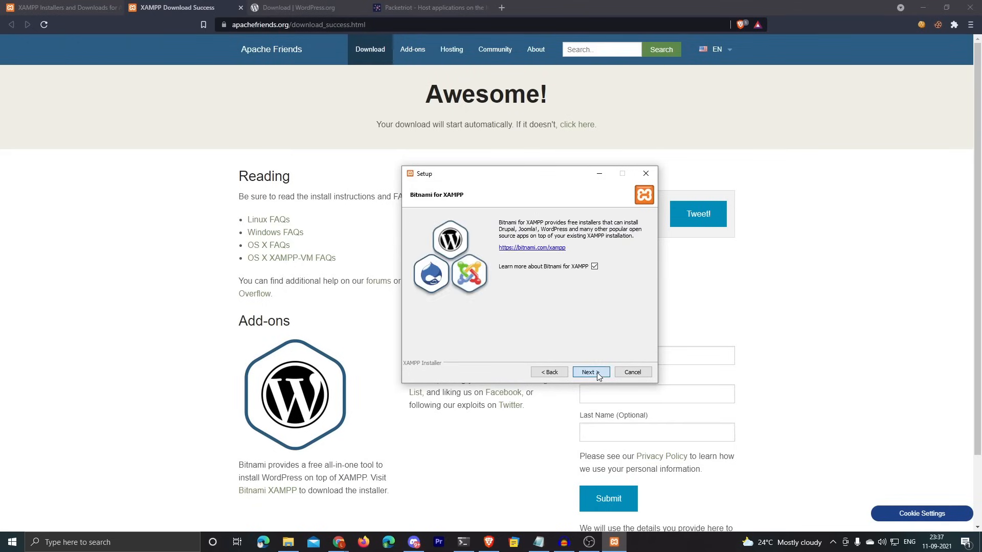
{"action": "left_click", "coordinate": [596, 376]}
{"action": "key", "text": "ctrl+w"}
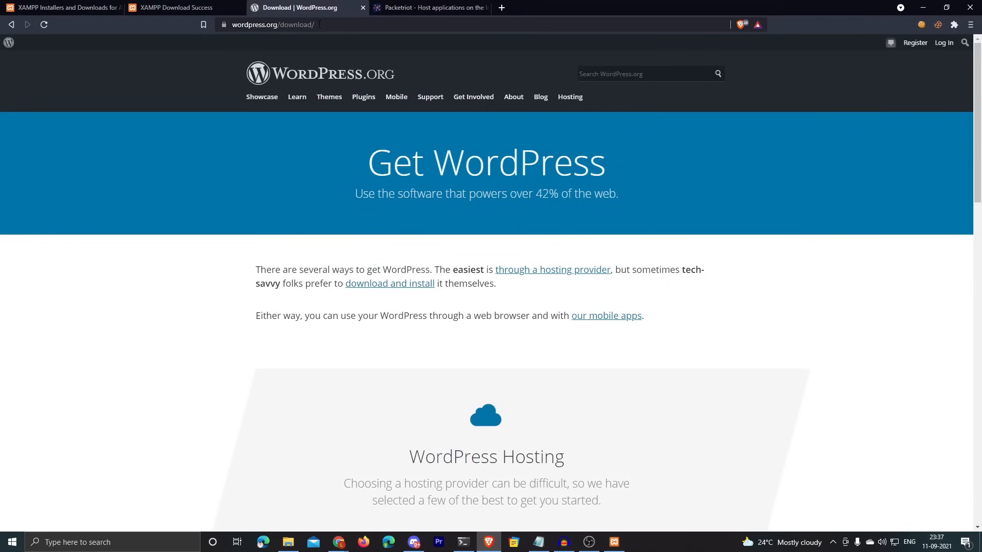
Step: Download the WordPress 5.8.1 zip into the MyAwesomeWebsite folder
{"action": "left_click", "coordinate": [319, 24]}
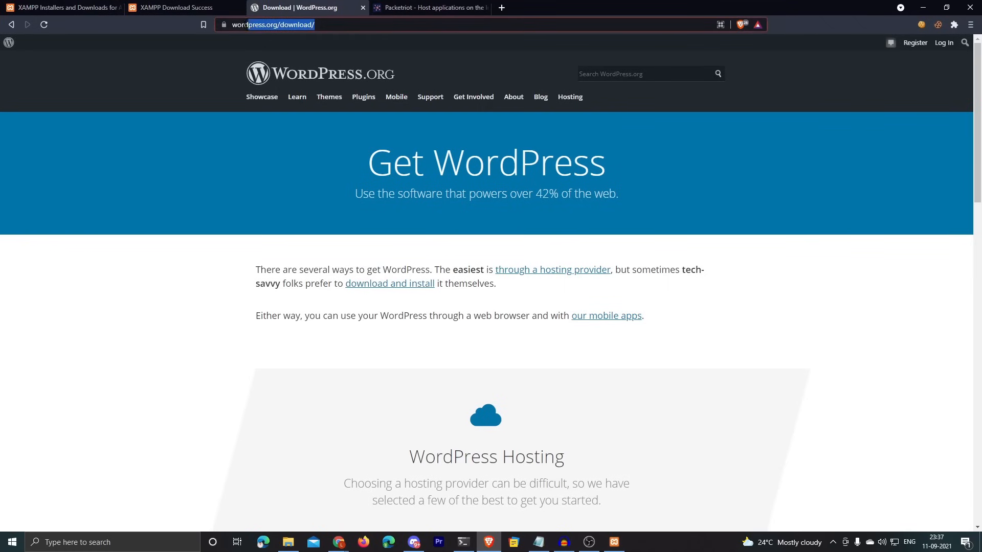
{"action": "scroll", "coordinate": [501, 350], "scroll_direction": "down", "scroll_amount": 1}
{"action": "scroll", "coordinate": [500, 350], "scroll_direction": "down", "scroll_amount": 10}
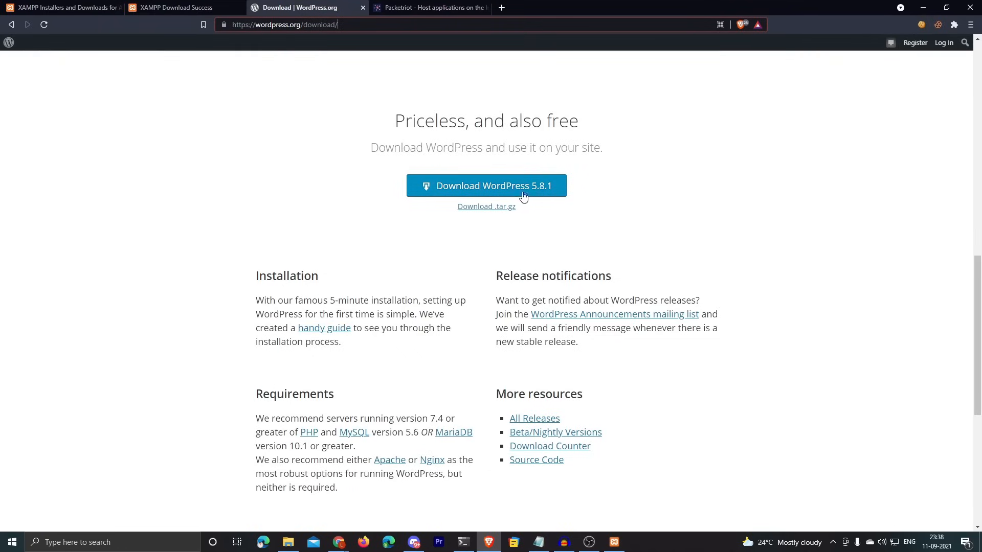
{"action": "left_click", "coordinate": [468, 188]}
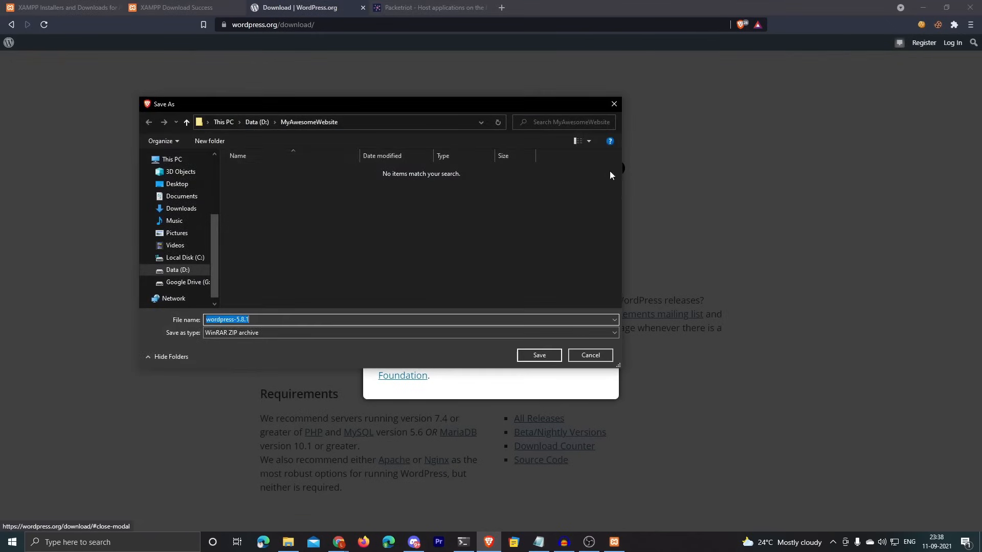
{"action": "left_click", "coordinate": [548, 357]}
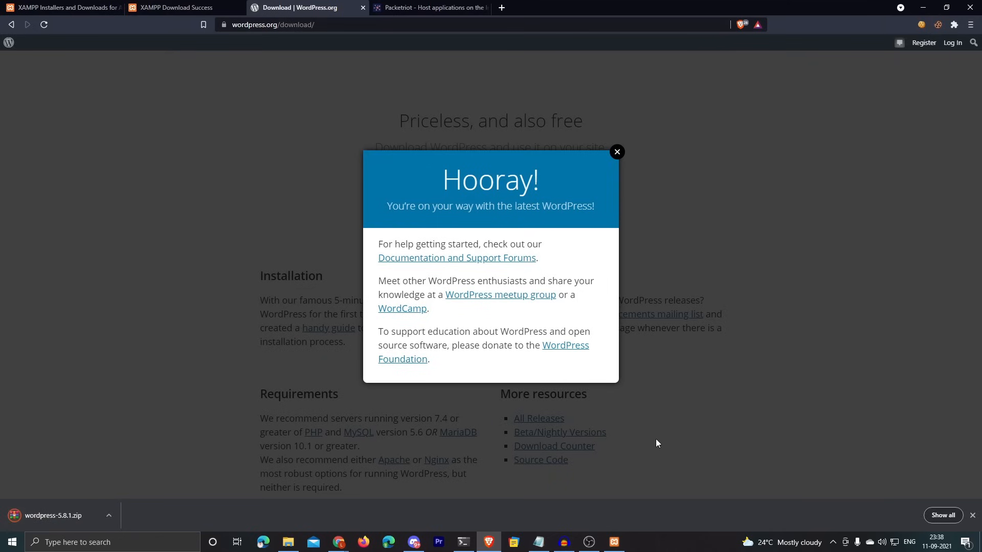
{"action": "left_click", "coordinate": [112, 513]}
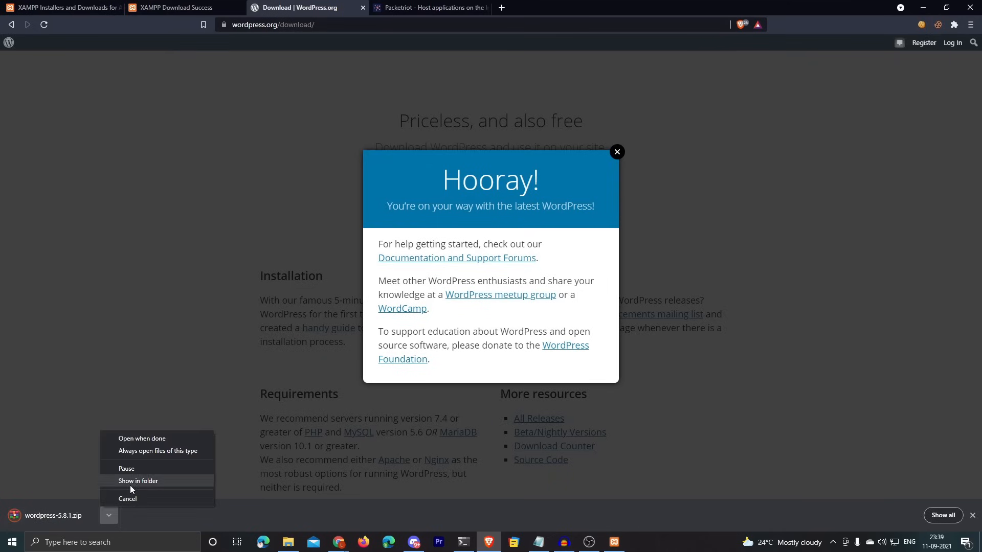
Step: Show the WordPress zip in its folder and extract it with 7-Zip to wordpress-5.8.1
{"action": "left_click", "coordinate": [130, 483]}
{"action": "left_click_drag", "start_coordinate": [646, 45], "coordinate": [520, 68]}
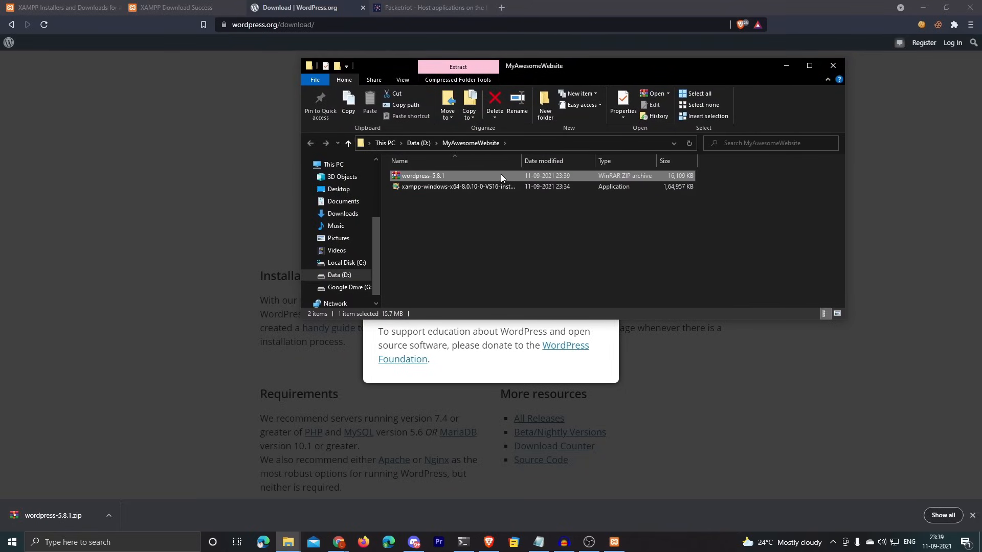
{"action": "right_click", "coordinate": [558, 177]}
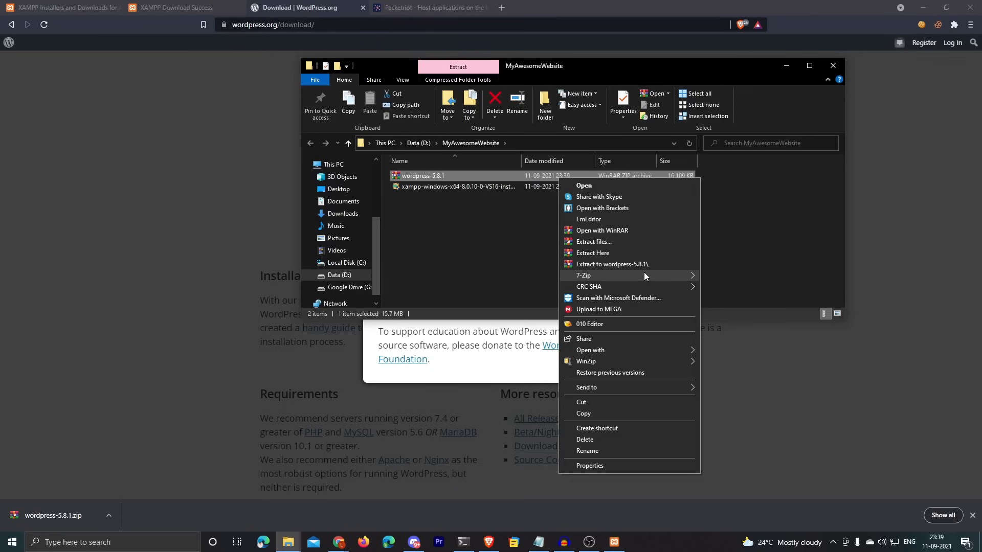
{"action": "mouse_move", "coordinate": [638, 272]}
{"action": "left_click", "coordinate": [765, 321]}
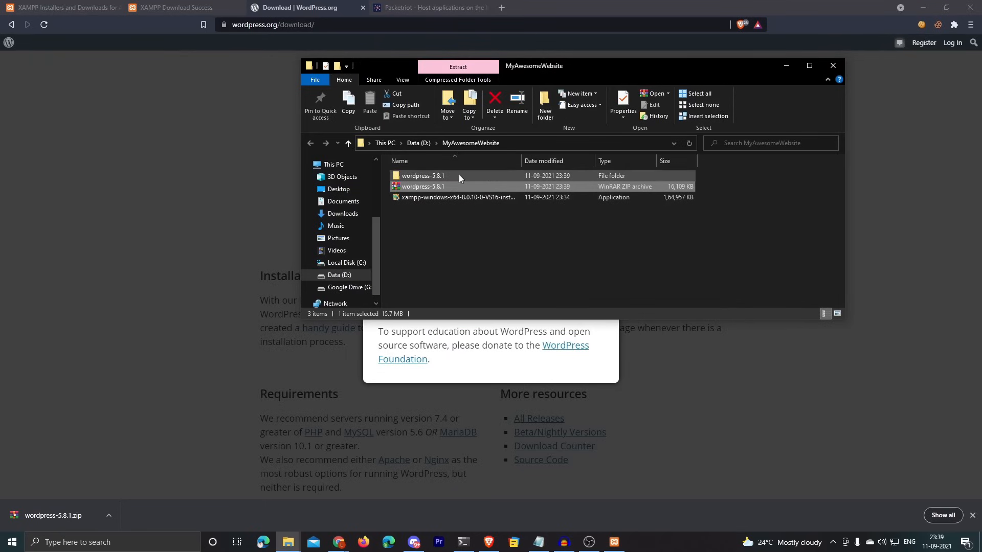
Step: Open the extracted wordpress-5.8.1 folder and look over its 19 WordPress files
{"action": "double_click", "coordinate": [417, 176]}
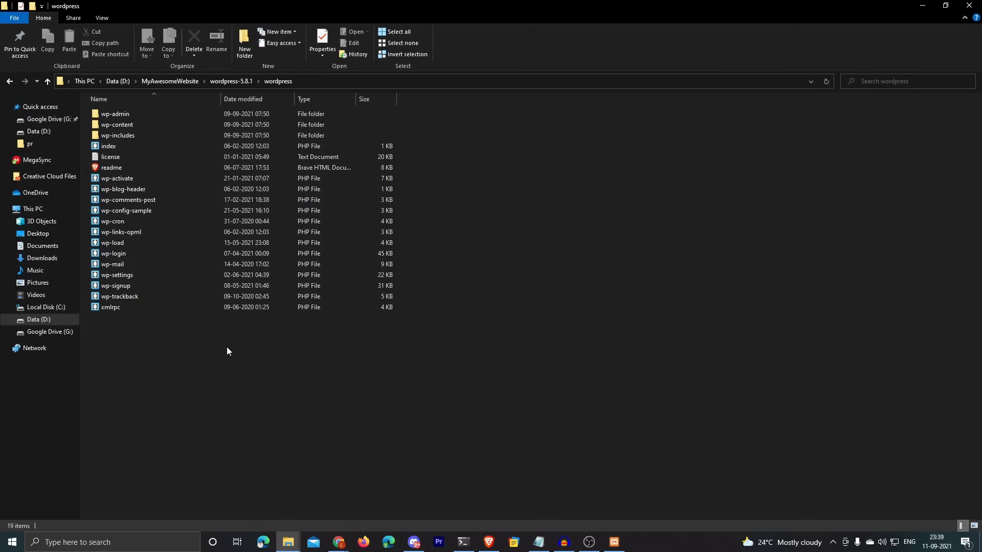
{"action": "left_click_drag", "start_coordinate": [227, 351], "coordinate": [173, 119]}
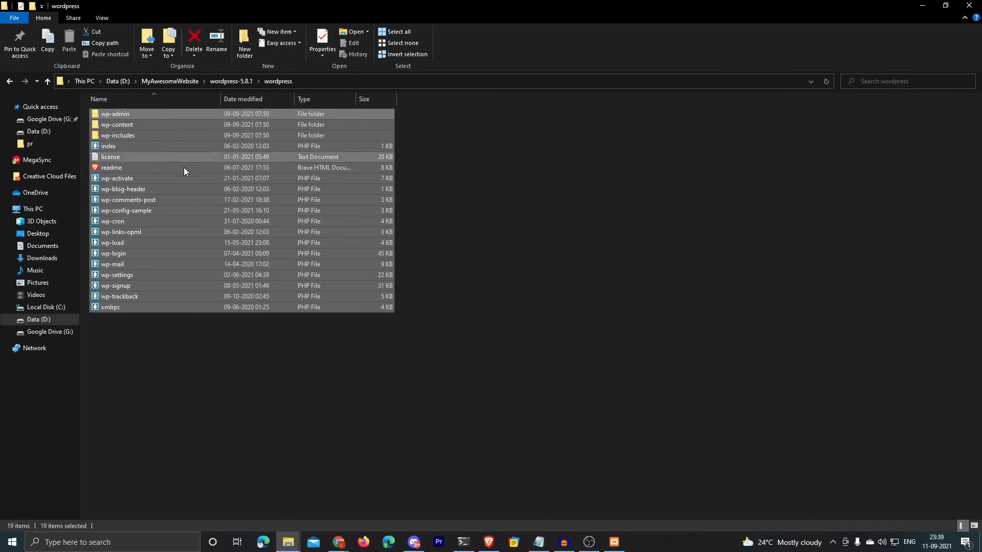
{"action": "left_click", "coordinate": [230, 362]}
{"action": "left_click_drag", "start_coordinate": [264, 334], "coordinate": [247, 115]}
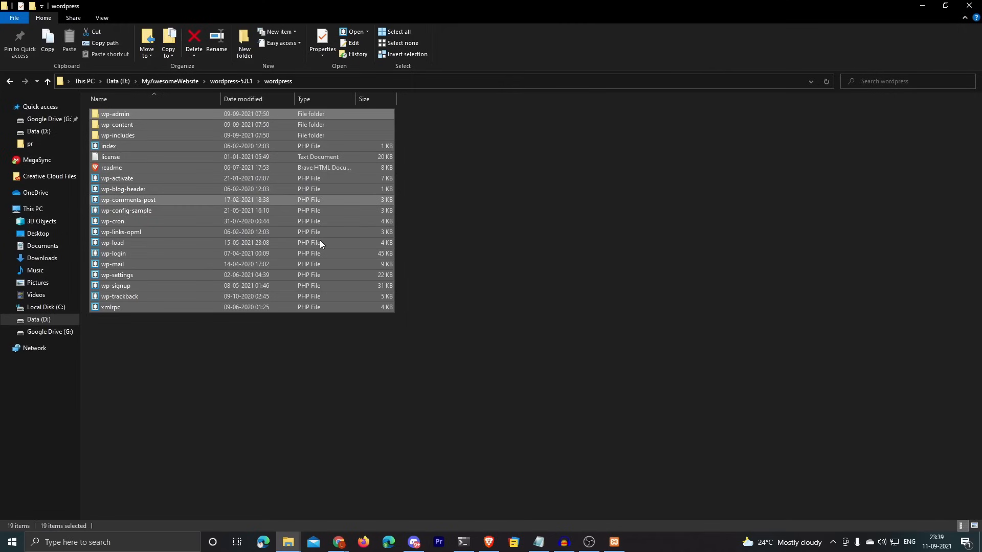
{"action": "left_click", "coordinate": [328, 363]}
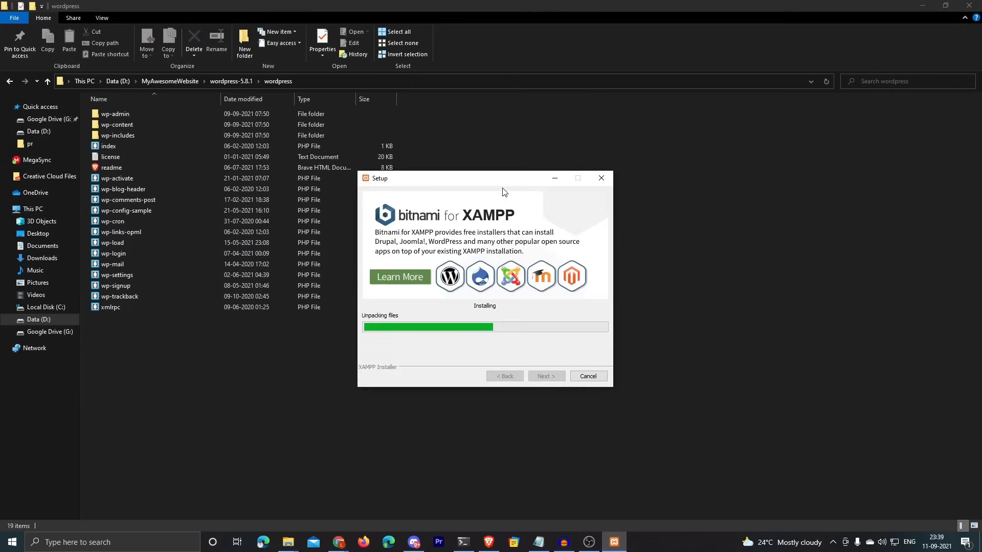
Step: Finish the XAMPP setup and launch the XAMPP Control Panel
{"action": "left_click_drag", "start_coordinate": [489, 180], "coordinate": [616, 173]}
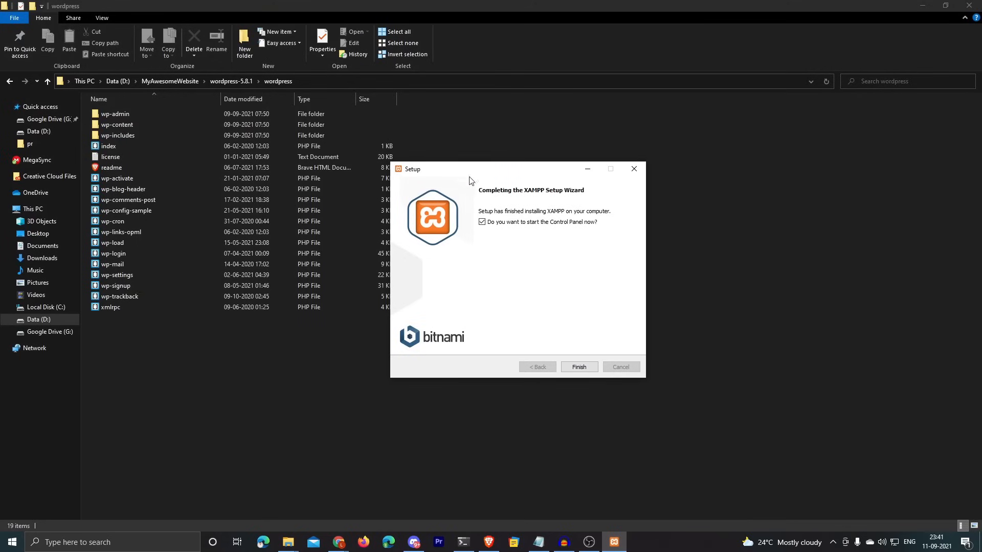
{"action": "left_click", "coordinate": [582, 367]}
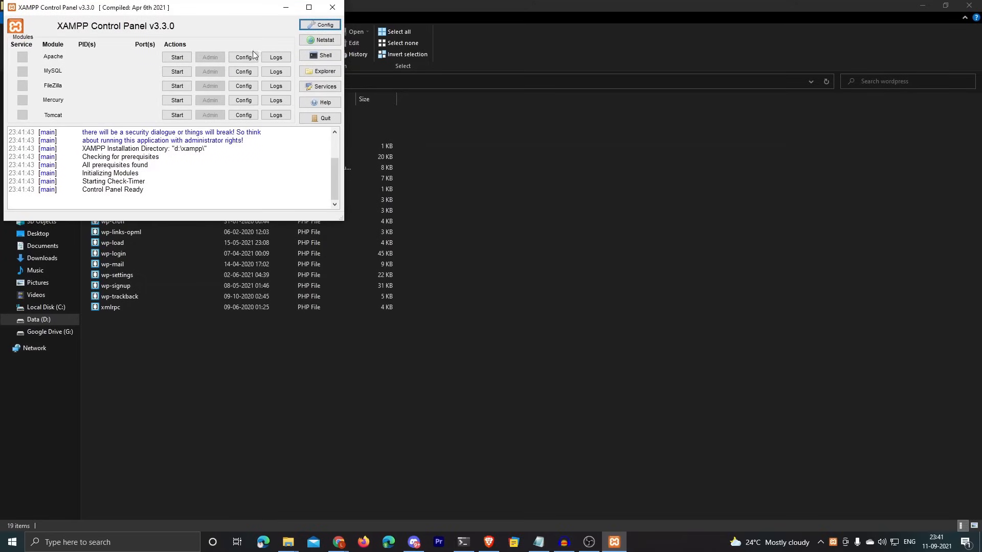
{"action": "left_click_drag", "start_coordinate": [201, 11], "coordinate": [538, 170]}
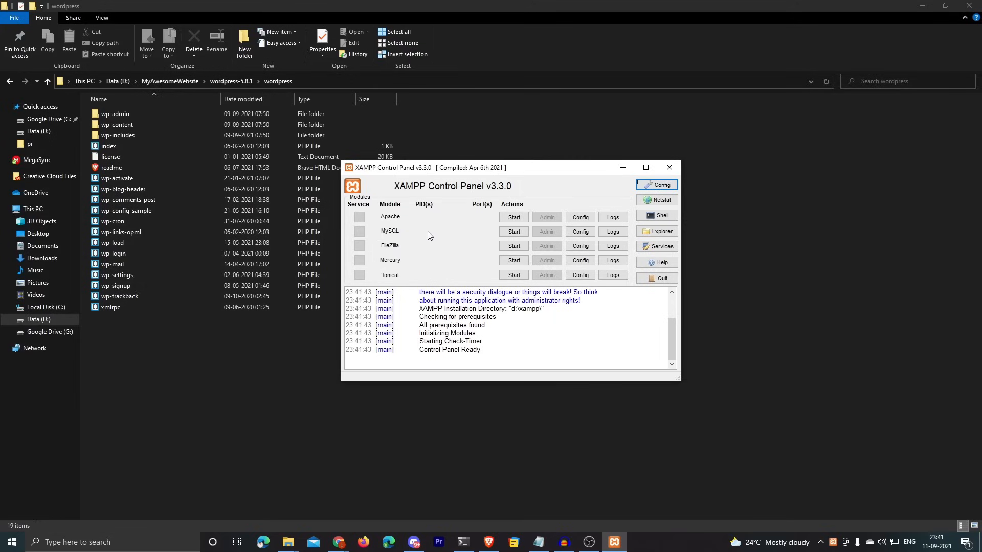
{"action": "left_click_drag", "start_coordinate": [433, 169], "coordinate": [403, 168]}
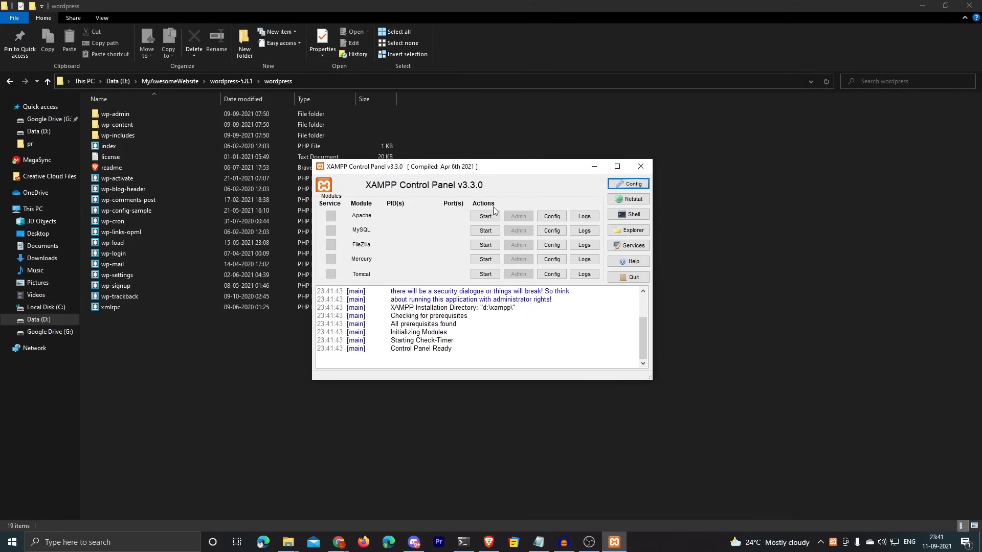
Step: Start Apache on ports 80/443 and MySQL on port 3306
{"action": "left_click", "coordinate": [485, 217]}
{"action": "left_click", "coordinate": [485, 230]}
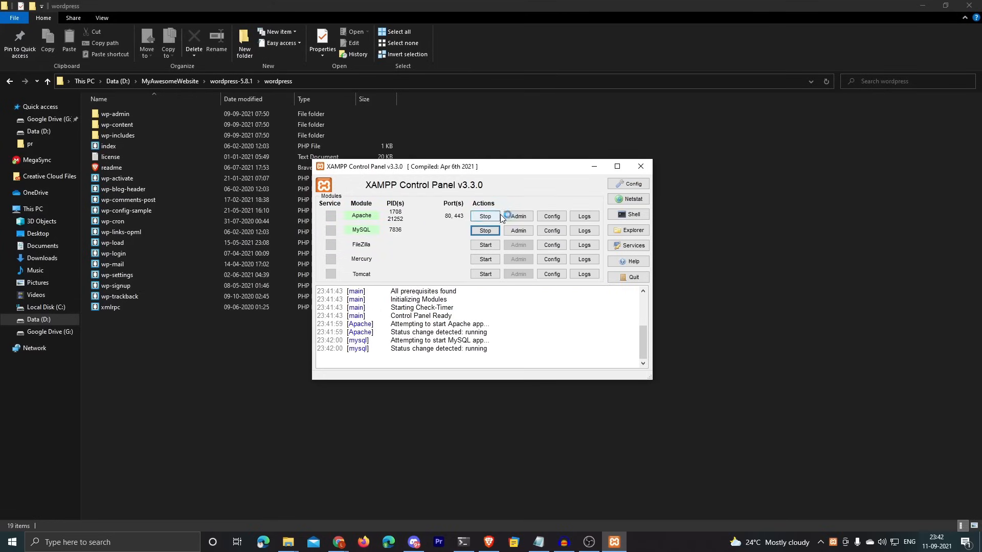
{"action": "left_click_drag", "start_coordinate": [481, 170], "coordinate": [538, 163]}
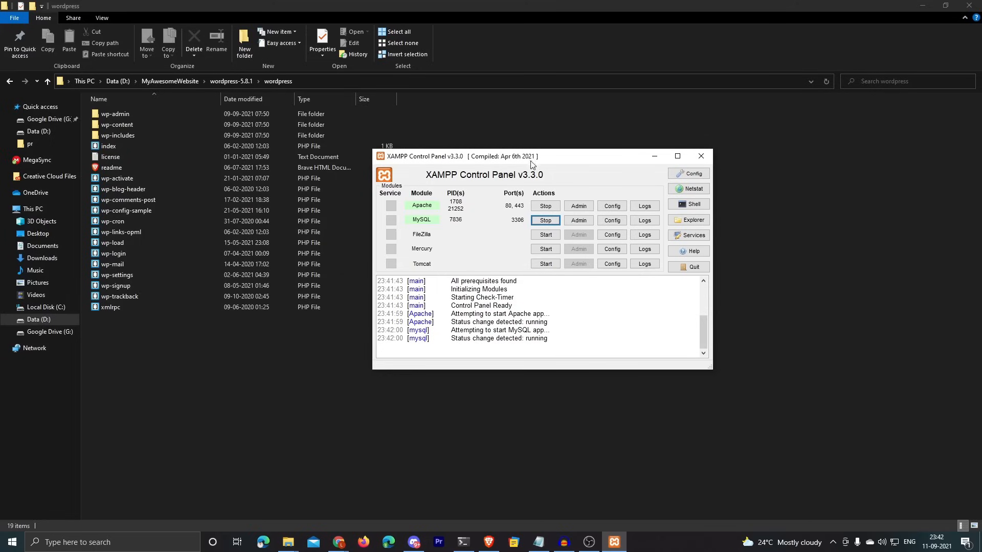
{"action": "left_click_drag", "start_coordinate": [534, 157], "coordinate": [610, 149]}
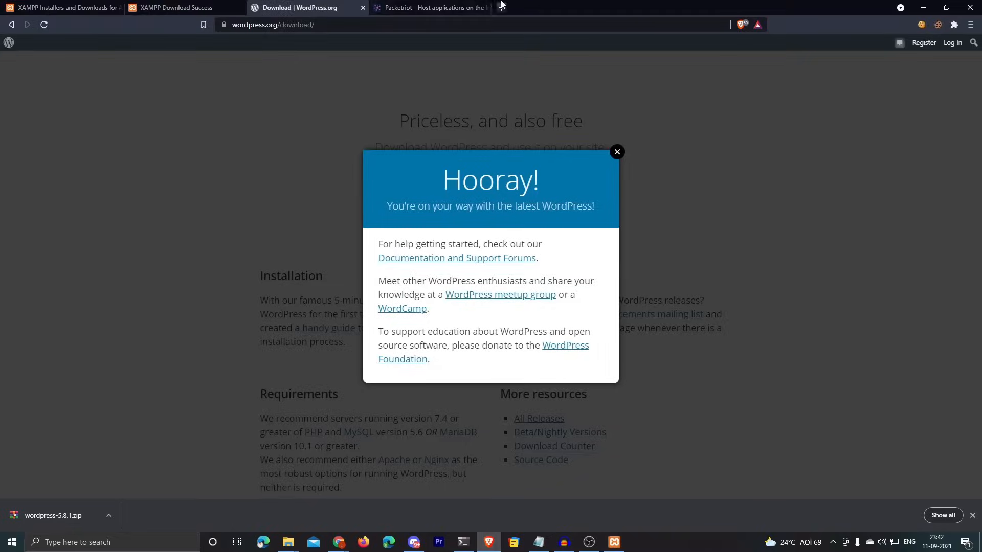
Step: Load the XAMPP Dashboard at localhost in a new browser tab
{"action": "left_click", "coordinate": [501, 6]}
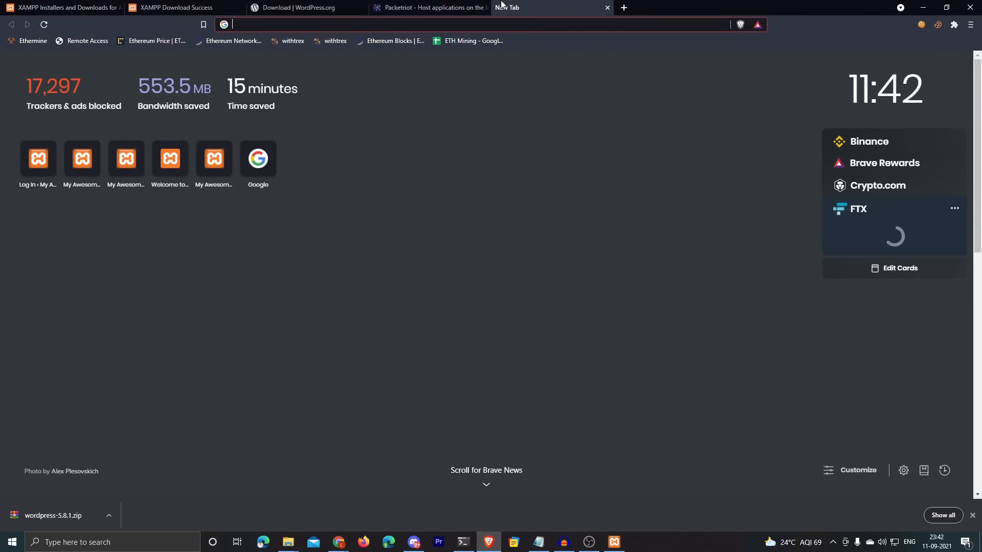
{"action": "type", "text": "localhost"}
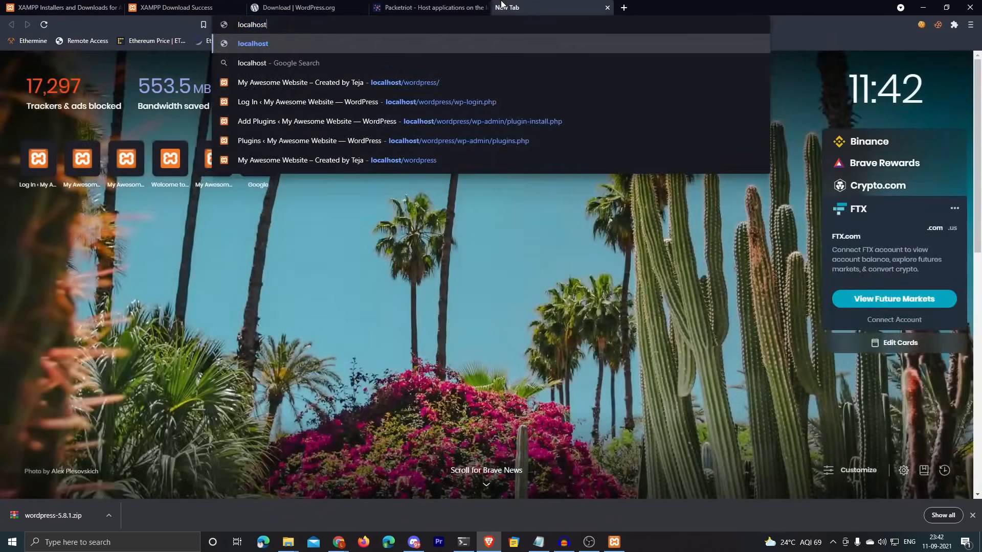
{"action": "key", "text": "Return"}
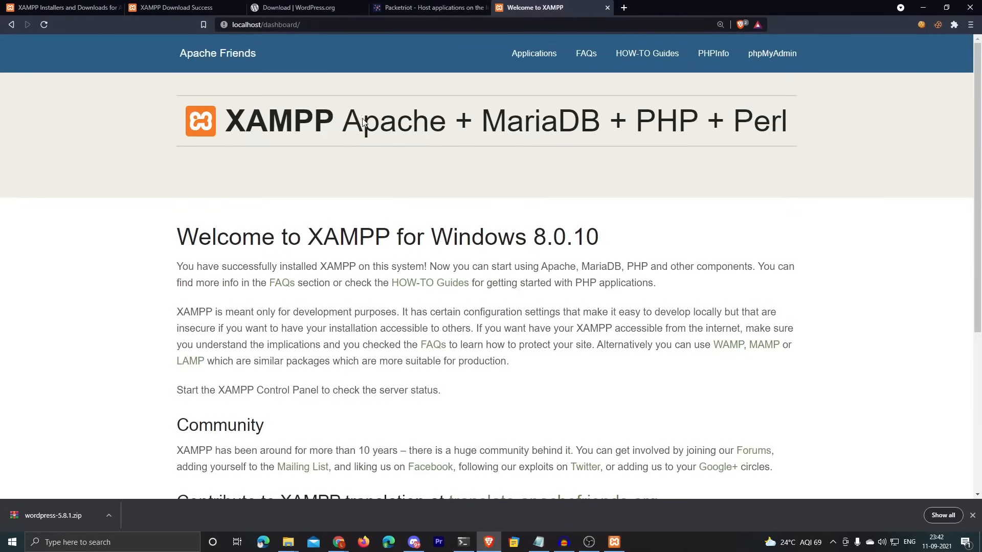
{"action": "scroll", "coordinate": [351, 150], "scroll_direction": "down", "scroll_amount": 5}
{"action": "scroll", "coordinate": [339, 176], "scroll_direction": "up", "scroll_amount": 5}
Step: Open phpMyAdmin from the XAMPP Dashboard
{"action": "left_click", "coordinate": [614, 541]}
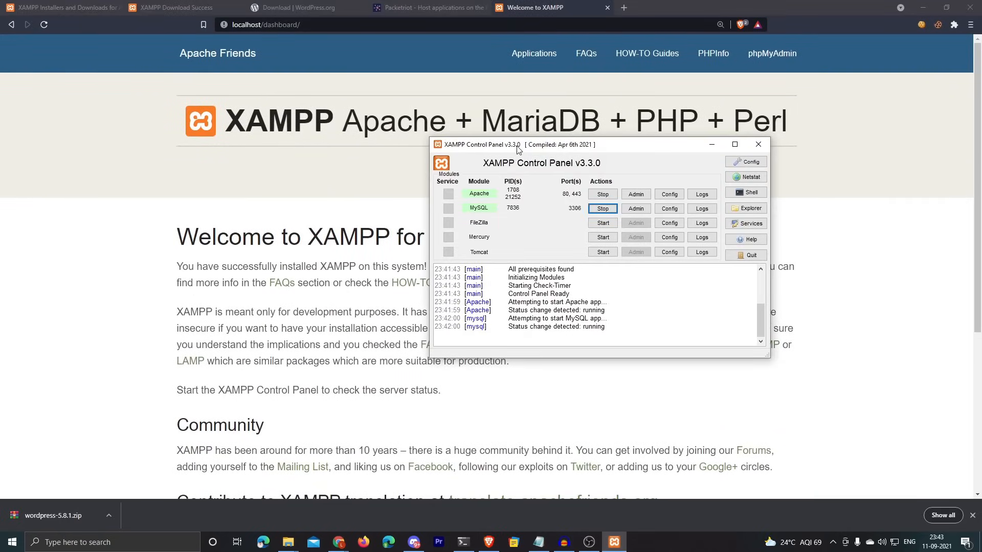
{"action": "left_click_drag", "start_coordinate": [525, 147], "coordinate": [548, 148]}
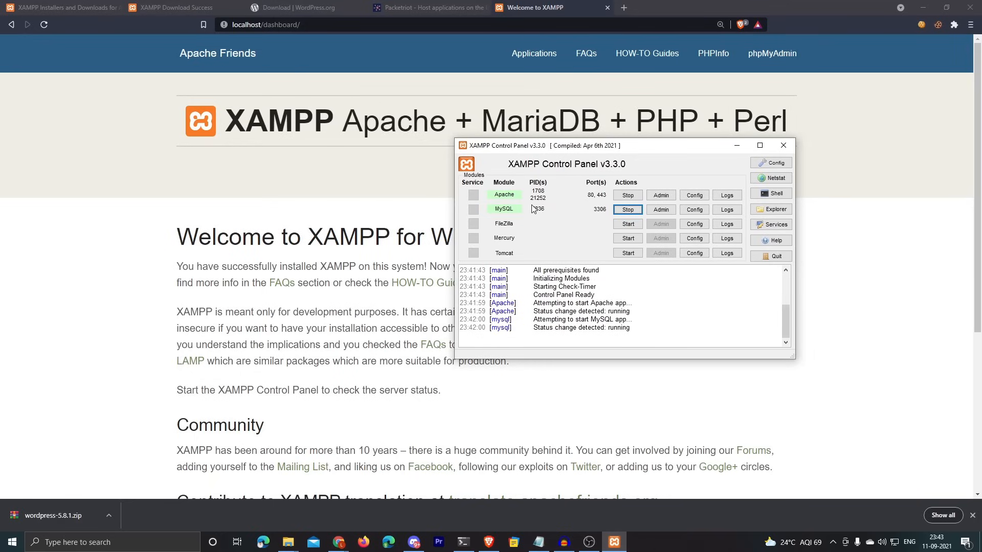
{"action": "left_click_drag", "start_coordinate": [621, 145], "coordinate": [599, 145]}
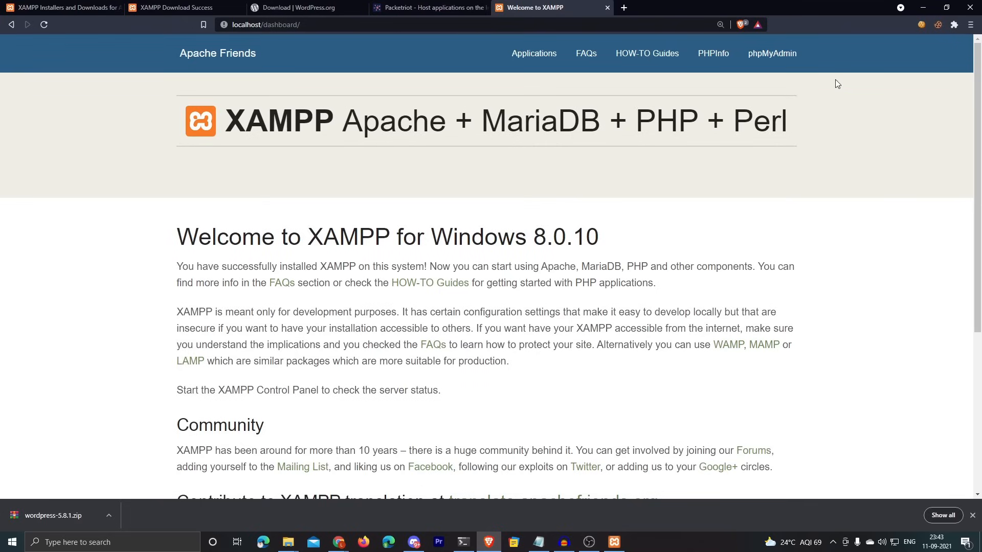
{"action": "left_click", "coordinate": [764, 59]}
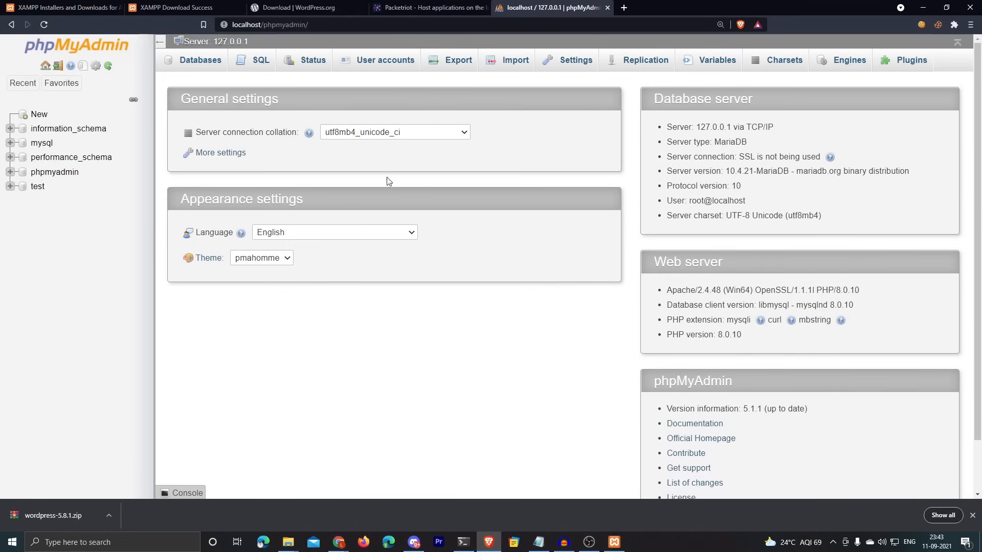
Step: Create an empty database named wordpressdb from the Databases tab
{"action": "left_click", "coordinate": [973, 515]}
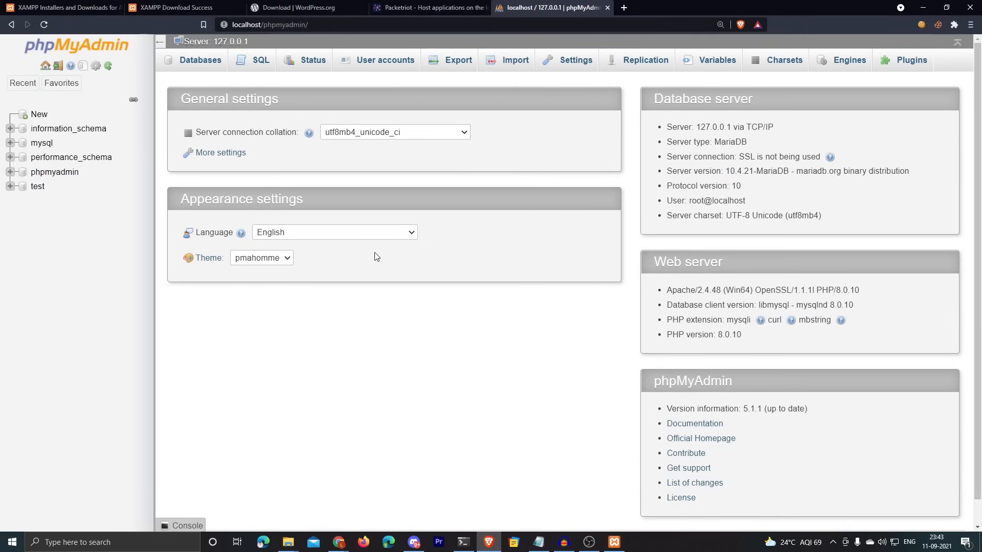
{"action": "left_click", "coordinate": [39, 114]}
{"action": "left_click", "coordinate": [230, 146]}
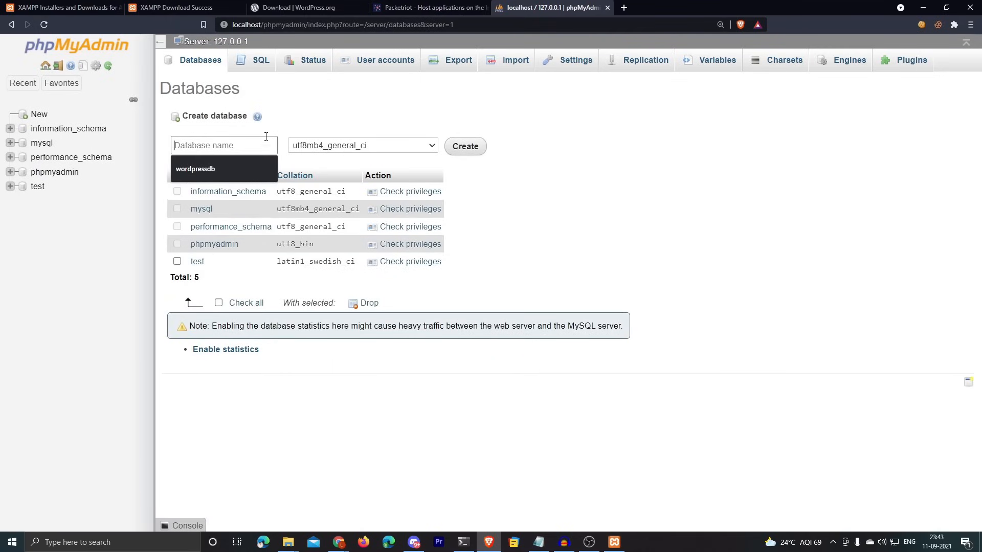
{"action": "left_click", "coordinate": [213, 168]}
{"action": "mouse_move", "coordinate": [226, 149]}
{"action": "left_mouse_down"}
{"action": "mouse_move", "coordinate": [164, 148]}
{"action": "mouse_move", "coordinate": [227, 145]}
{"action": "left_mouse_up"}
{"action": "left_click", "coordinate": [225, 146]}
{"action": "left_click", "coordinate": [237, 146]}
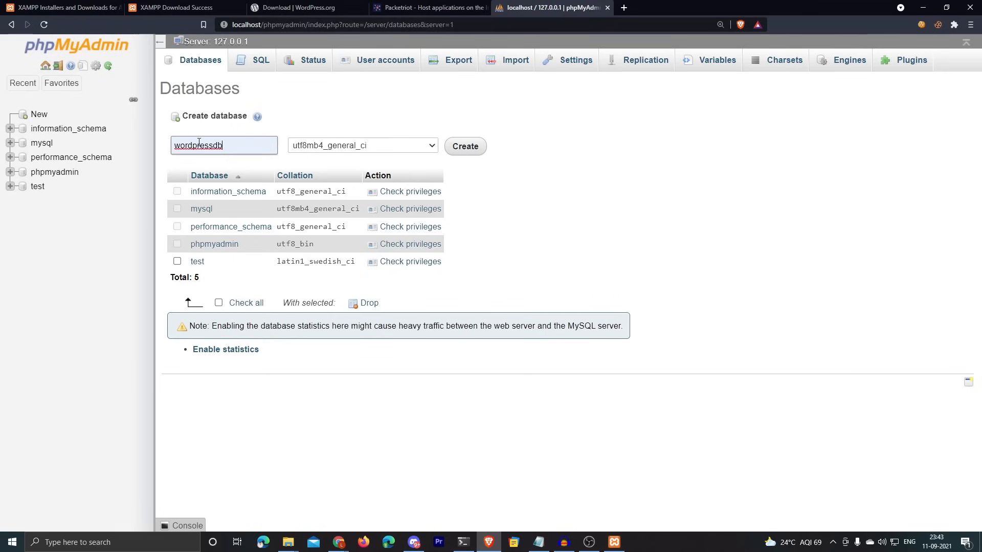
{"action": "left_click", "coordinate": [470, 153]}
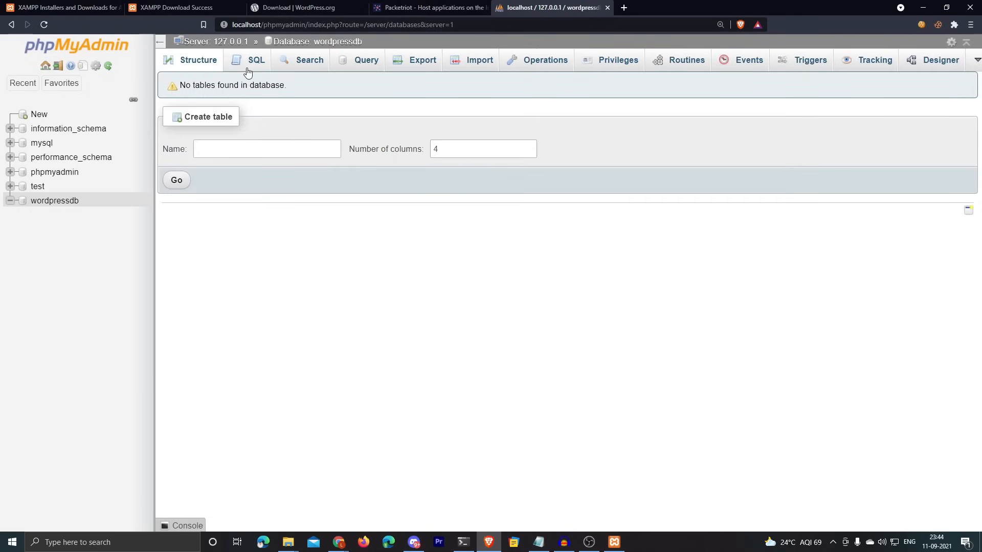
{"action": "mouse_move", "coordinate": [23, 96]}
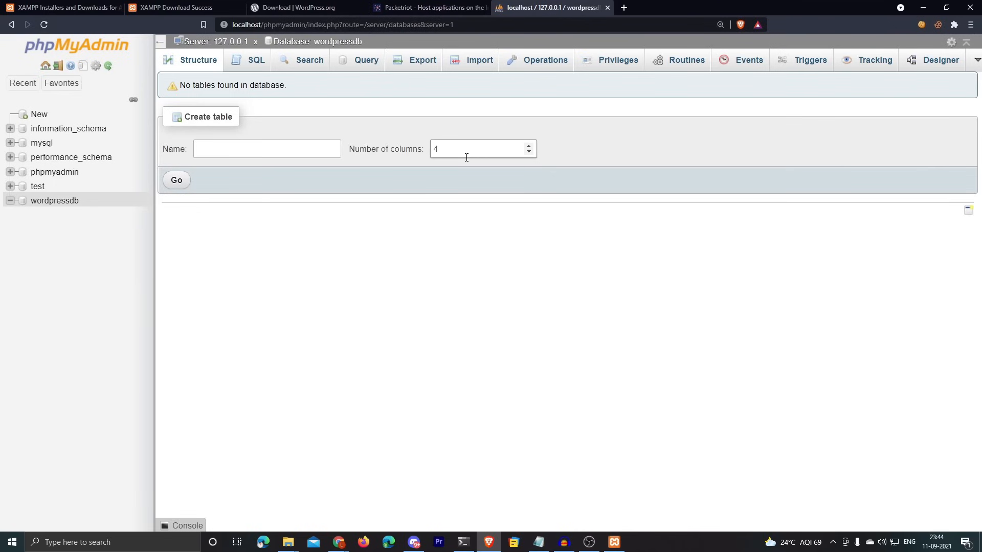
Step: Start a new user account on wordpressdb, entering its user name and password
{"action": "left_click", "coordinate": [614, 65]}
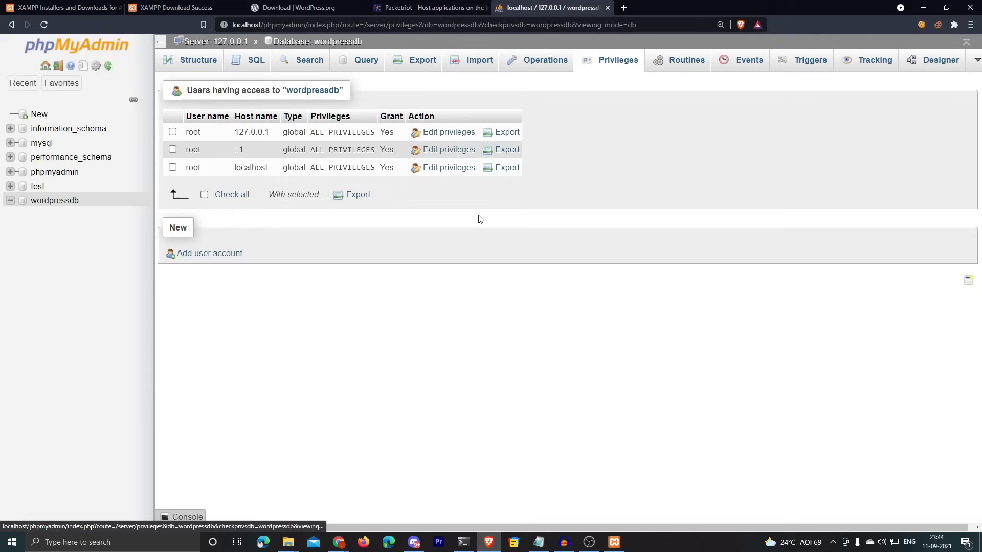
{"action": "left_click", "coordinate": [187, 256]}
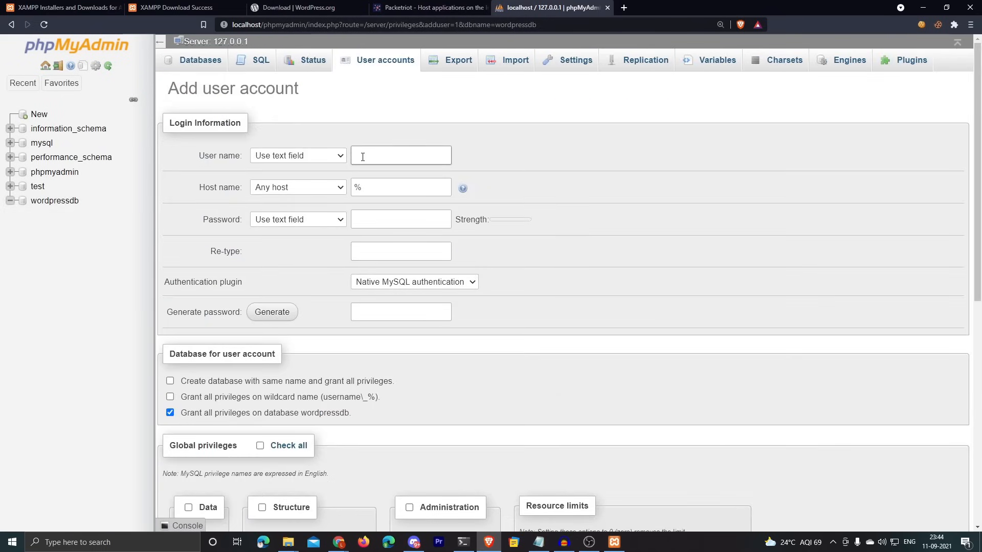
{"action": "left_click", "coordinate": [366, 214]}
{"action": "left_click", "coordinate": [382, 213]}
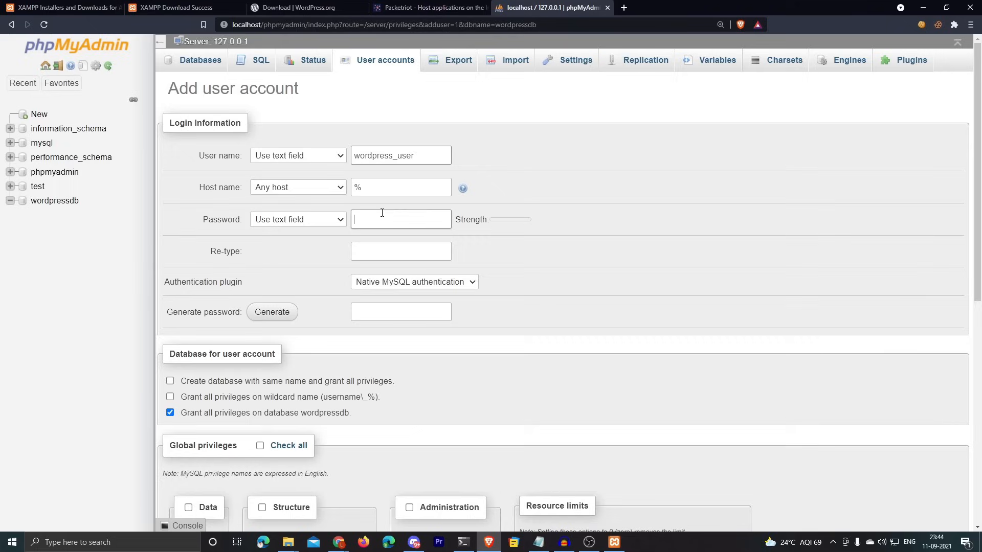
{"action": "type", "text": "******"}
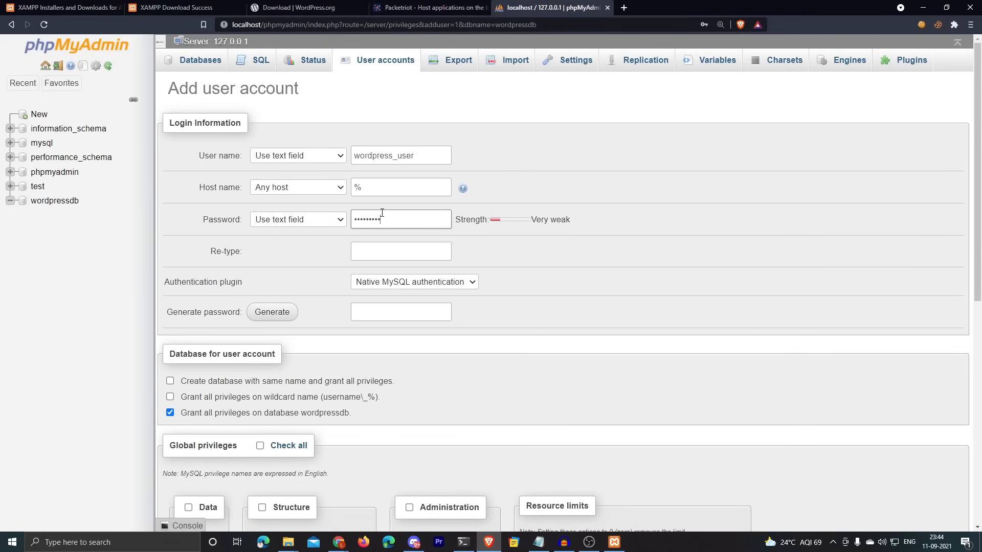
{"action": "left_click_drag", "start_coordinate": [376, 215], "coordinate": [328, 218]}
{"action": "left_click", "coordinate": [413, 219]}
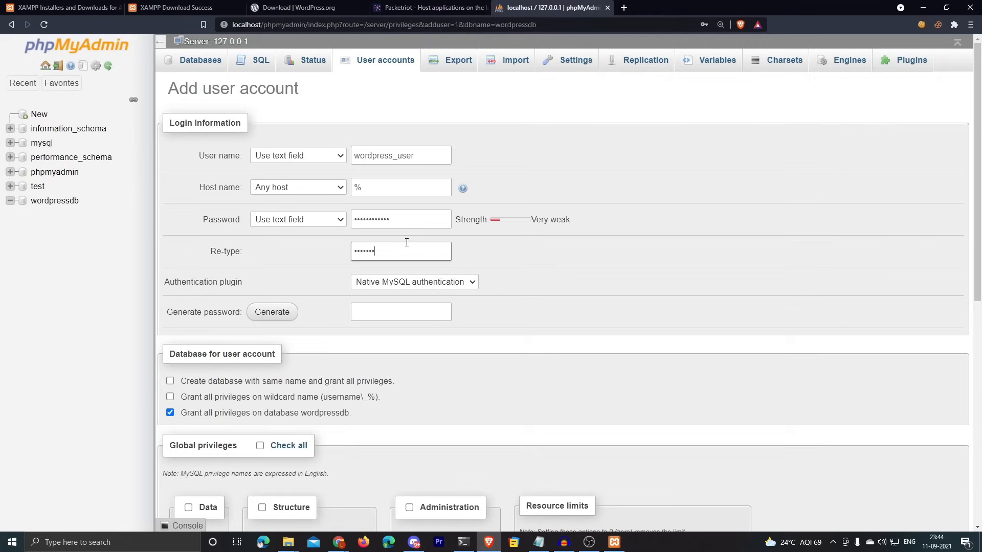
Step: Create the user with all privileges on wordpressdb, then select all extracted WordPress files
{"action": "scroll", "coordinate": [495, 228], "scroll_direction": "down", "scroll_amount": 7}
{"action": "scroll", "coordinate": [498, 229], "scroll_direction": "up", "scroll_amount": 3}
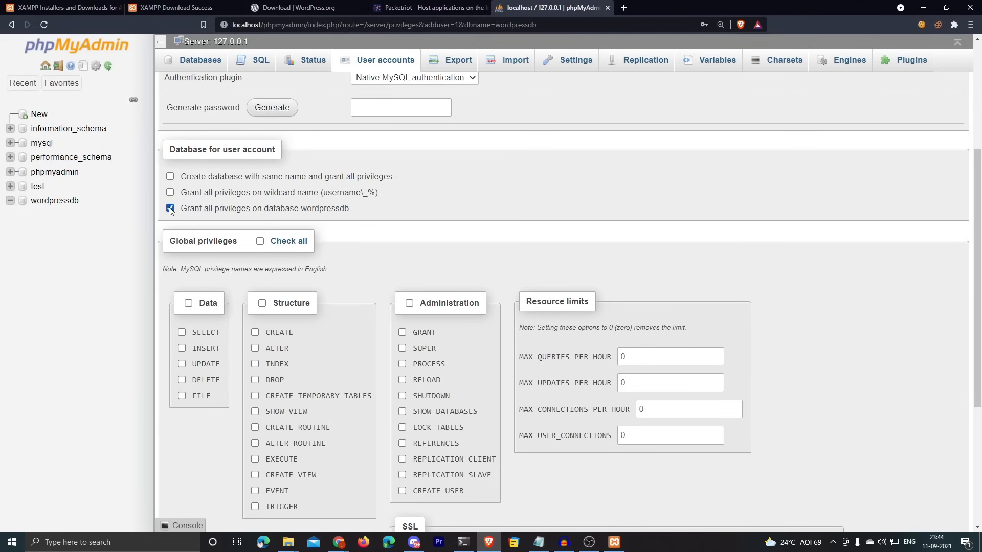
{"action": "scroll", "coordinate": [465, 235], "scroll_direction": "down", "scroll_amount": 5}
{"action": "left_click", "coordinate": [177, 481]}
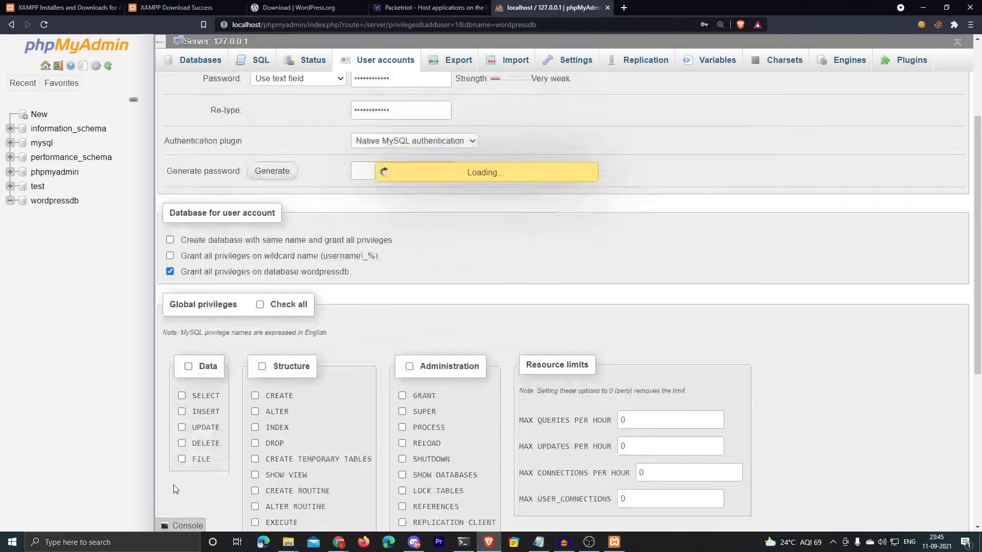
{"action": "left_click_drag", "start_coordinate": [181, 96], "coordinate": [288, 93]}
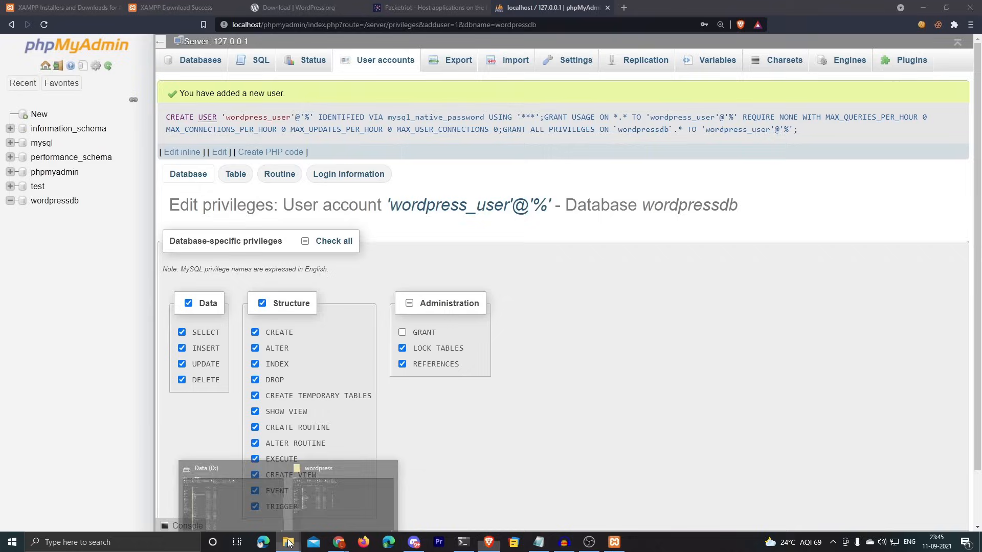
{"action": "left_click", "coordinate": [324, 496]}
{"action": "left_click_drag", "start_coordinate": [192, 417], "coordinate": [204, 109]}
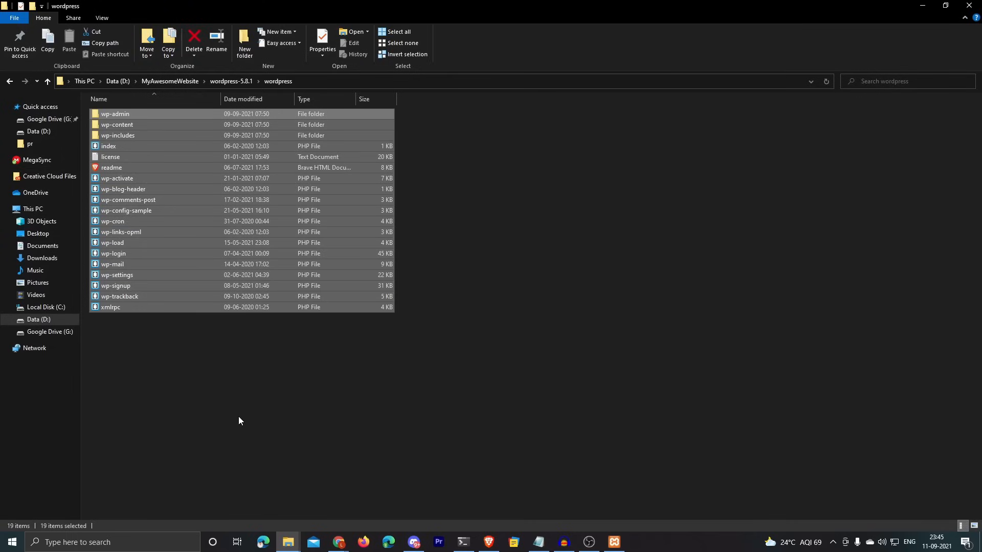
Step: Copy the WordPress files and go to D:\XAMPP\htdocs
{"action": "key", "text": "ctrl+c"}
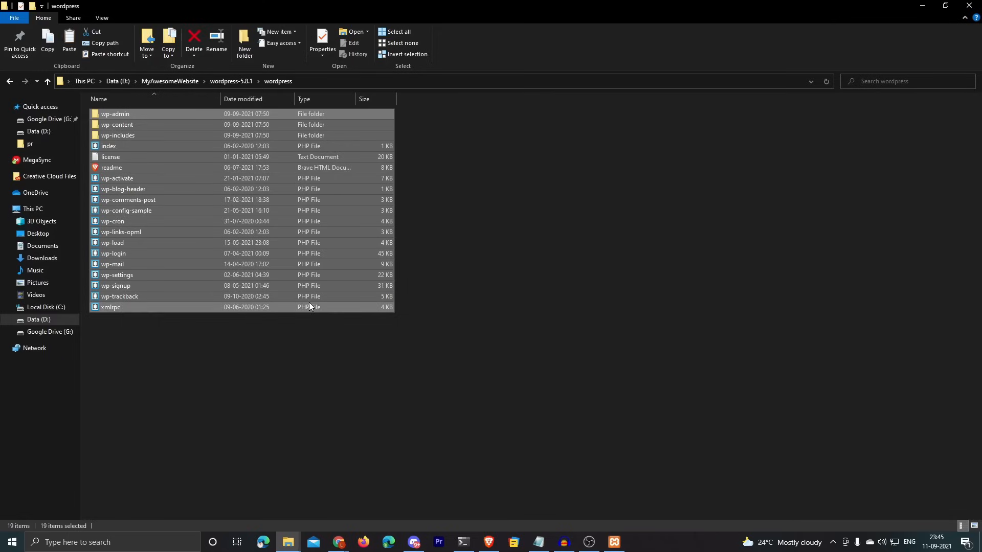
{"action": "left_click", "coordinate": [66, 319]}
{"action": "left_click", "coordinate": [169, 426]}
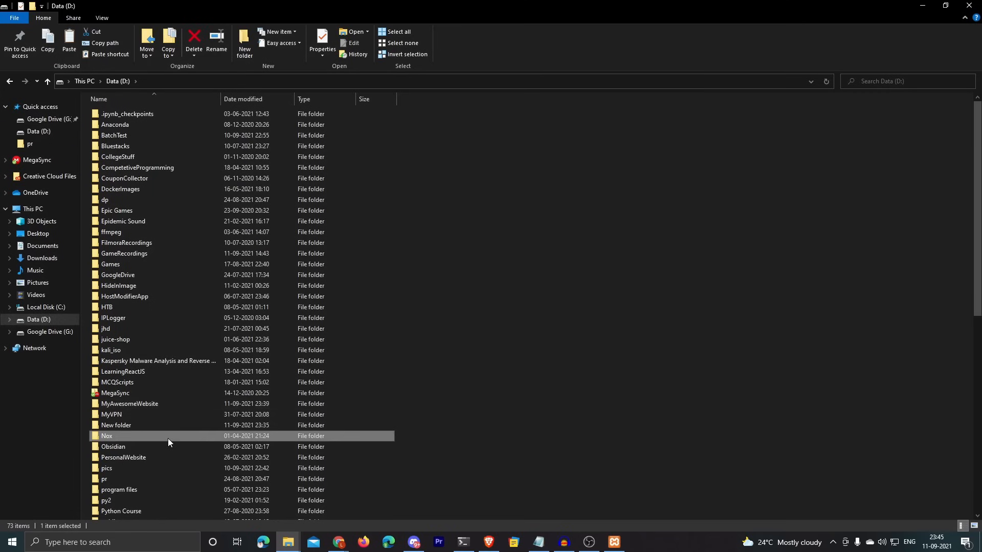
{"action": "scroll", "coordinate": [167, 437], "scroll_direction": "down", "scroll_amount": 10}
{"action": "double_click", "coordinate": [129, 327]}
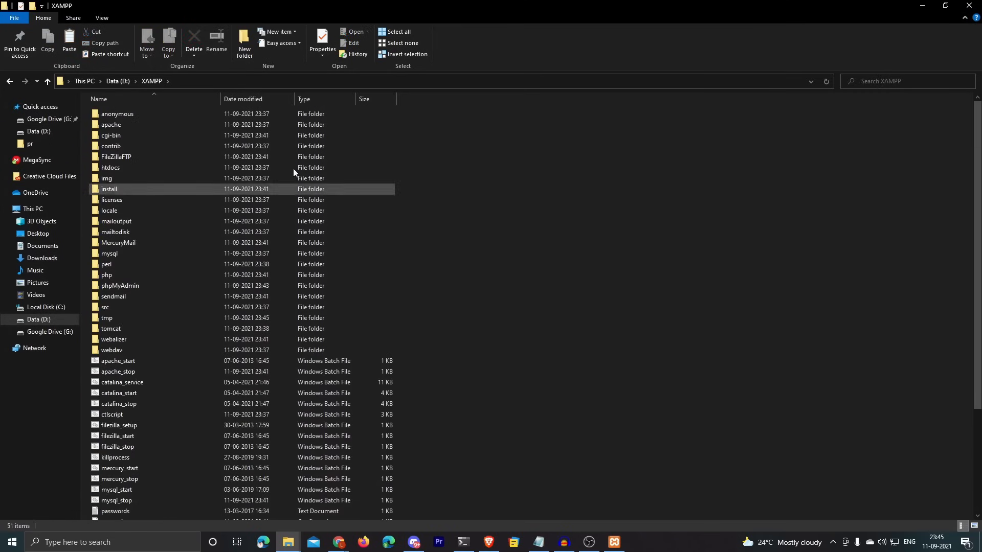
{"action": "scroll", "coordinate": [643, 281], "scroll_direction": "down", "scroll_amount": 5}
{"action": "scroll", "coordinate": [642, 281], "scroll_direction": "up", "scroll_amount": 5}
{"action": "left_click", "coordinate": [113, 168]}
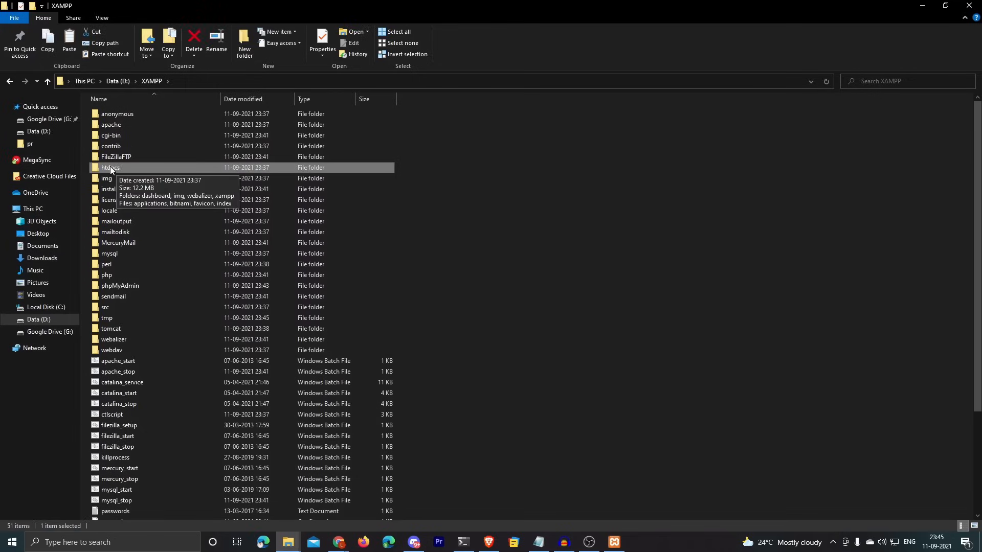
{"action": "double_click", "coordinate": [110, 167]}
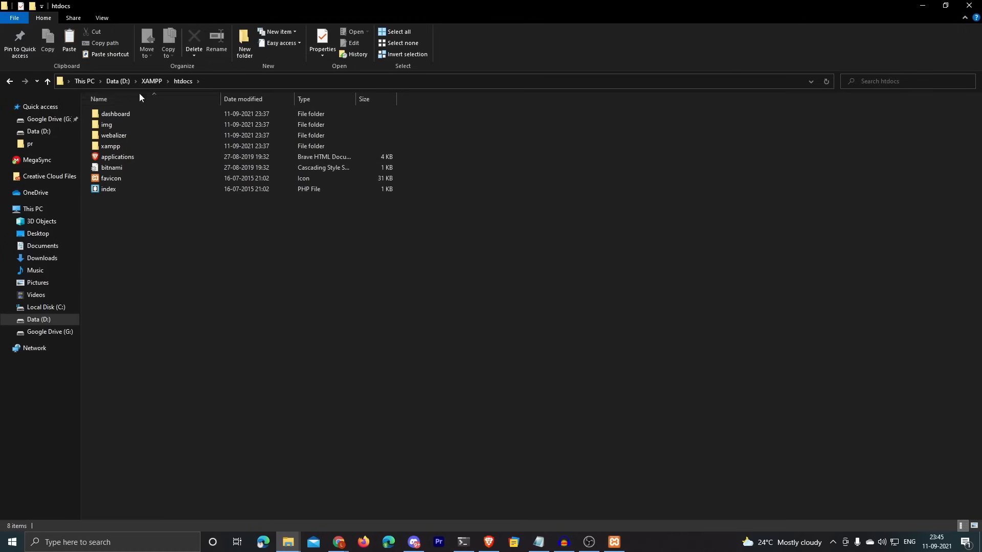
Step: Create a wordpress folder in htdocs and paste the WordPress files into it
{"action": "right_click", "coordinate": [121, 217]}
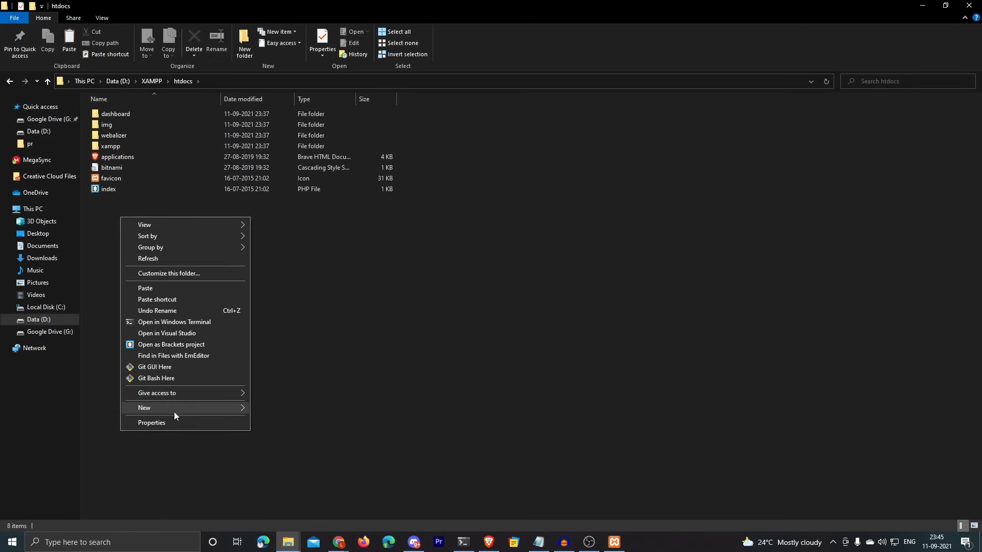
{"action": "mouse_move", "coordinate": [174, 412]}
{"action": "left_click", "coordinate": [309, 176]}
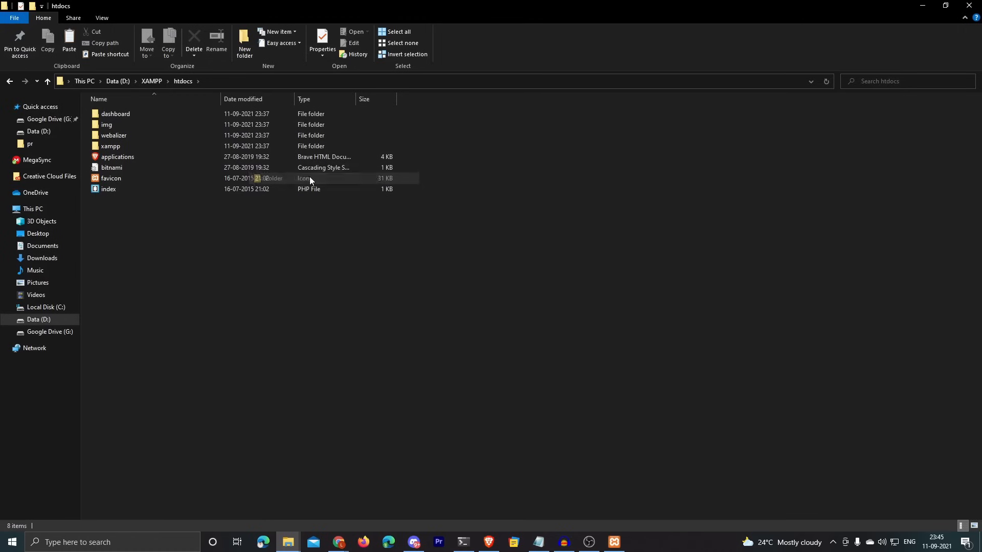
{"action": "type", "text": "wo"}
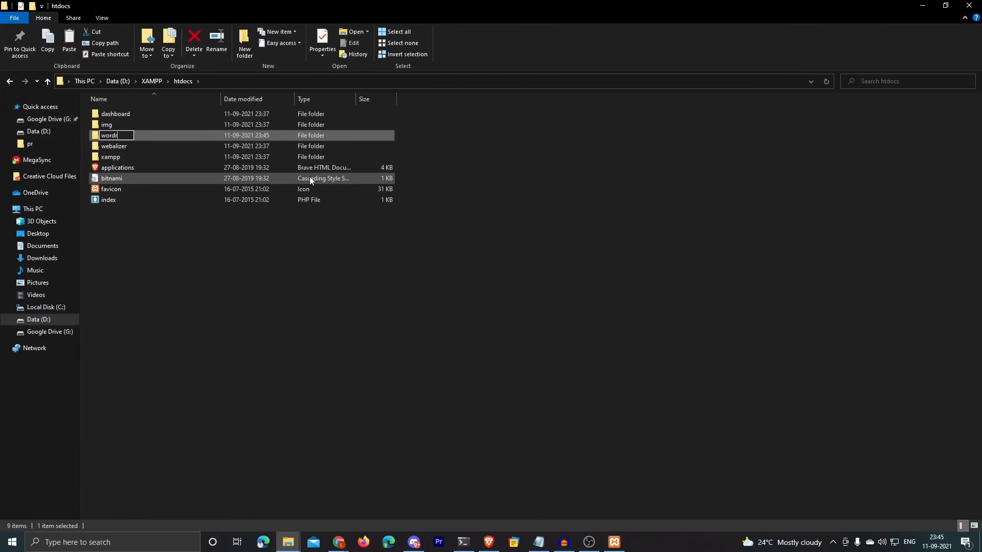
{"action": "type", "text": "rdpress"}
{"action": "key", "text": "Return"}
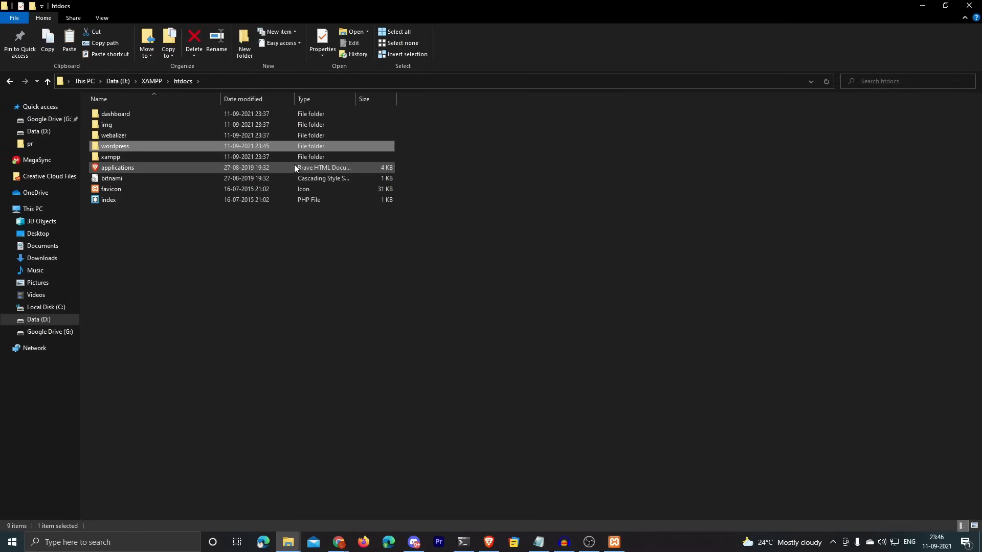
{"action": "double_click", "coordinate": [255, 148]}
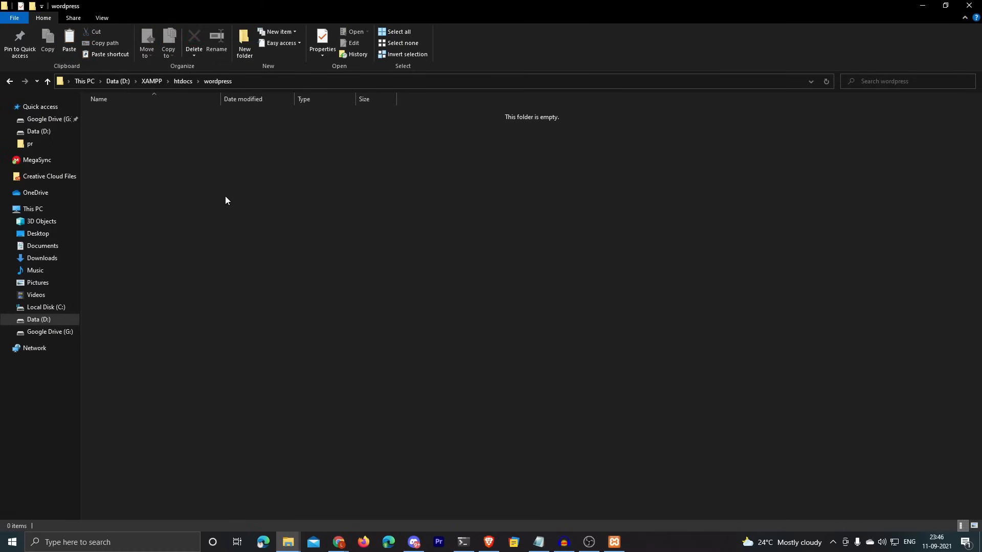
{"action": "key", "text": "ctrl+v"}
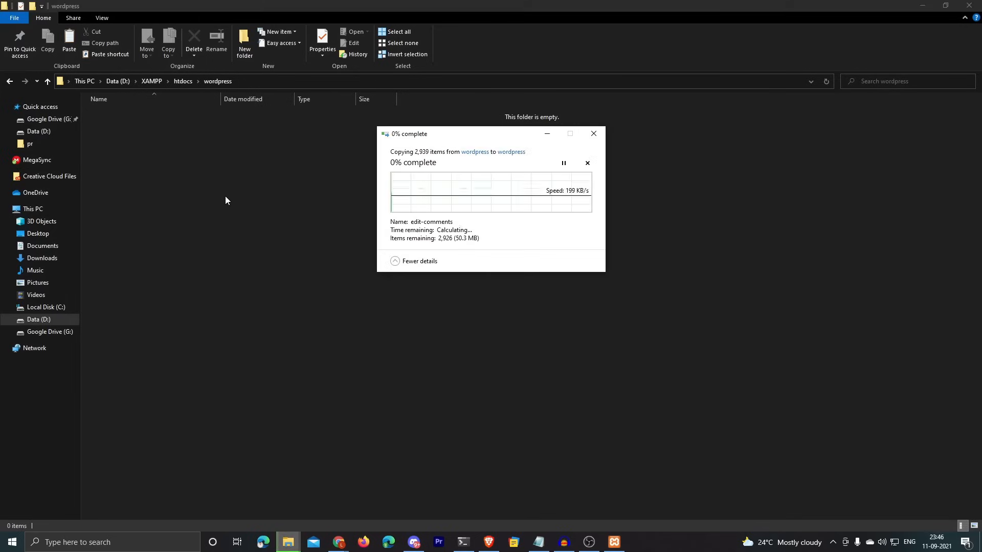
{"action": "left_click_drag", "start_coordinate": [405, 135], "coordinate": [455, 143]}
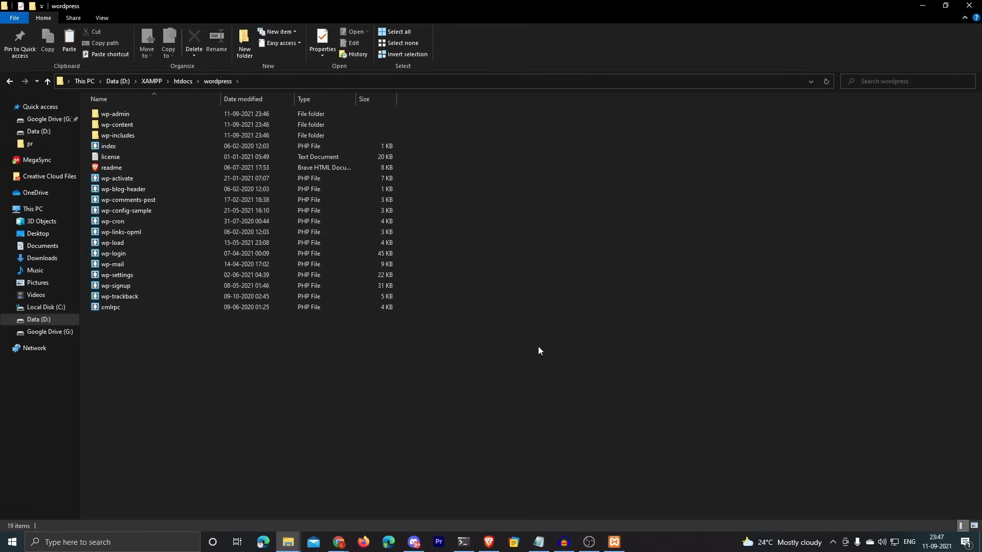
Step: Load localhost/wordpress in the browser and continue setup in English
{"action": "left_click", "coordinate": [488, 542]}
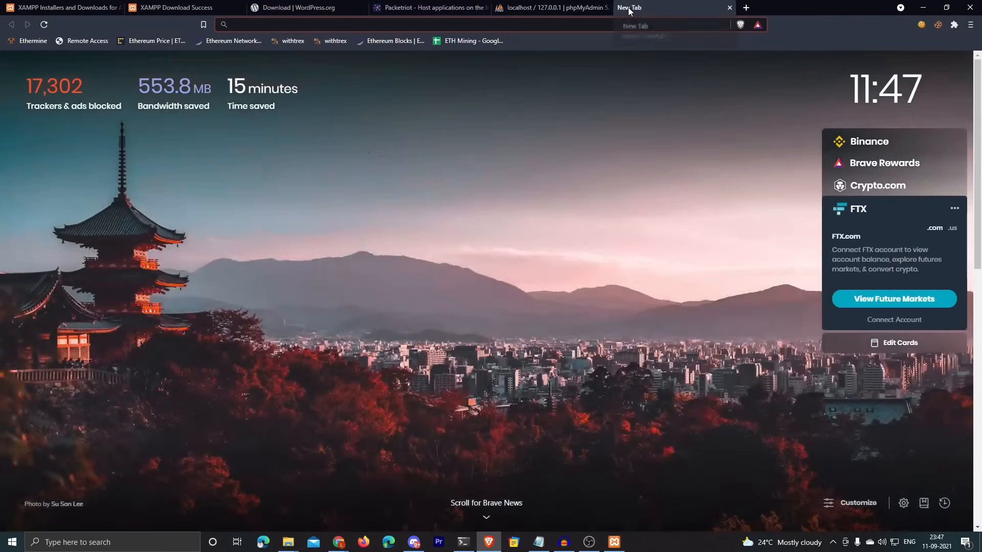
{"action": "type", "text": "localh9ost"}
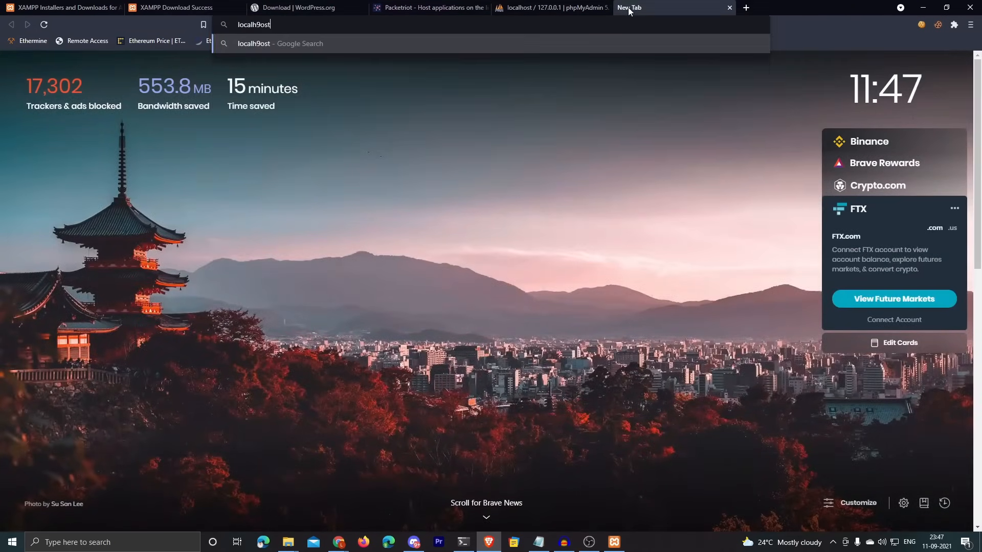
{"action": "key", "text": "BackSpace"}
{"action": "key", "text": "BackSpace"}
{"action": "key", "text": "BackSpace"}
{"action": "key", "text": "BackSpace"}
{"action": "type", "text": "ost/word"}
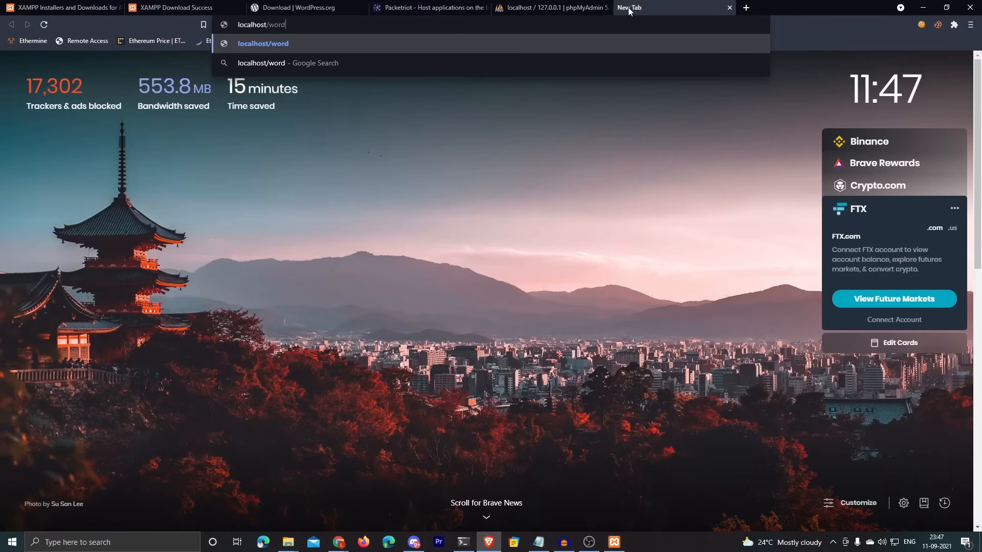
{"action": "type", "text": "press"}
{"action": "key", "text": "Return"}
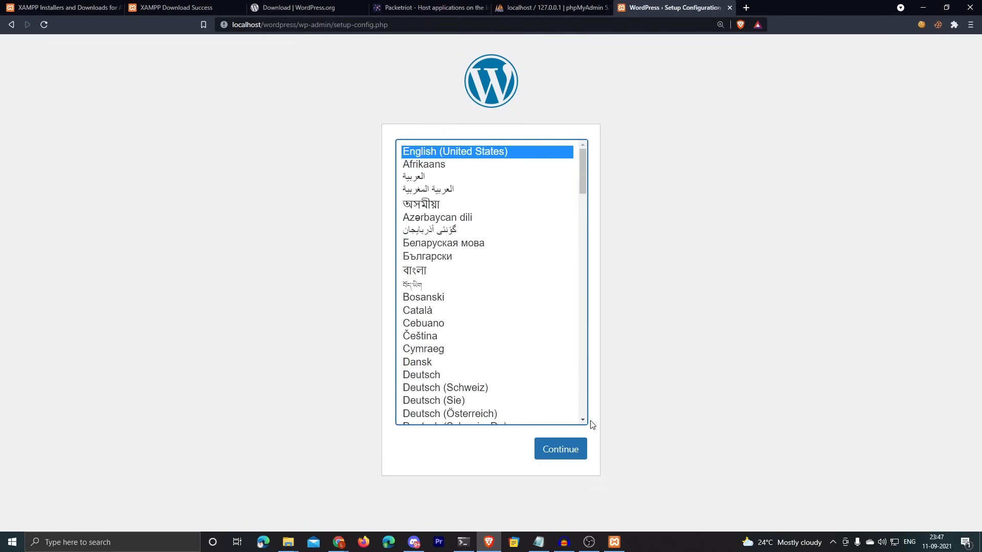
{"action": "left_click", "coordinate": [561, 449]}
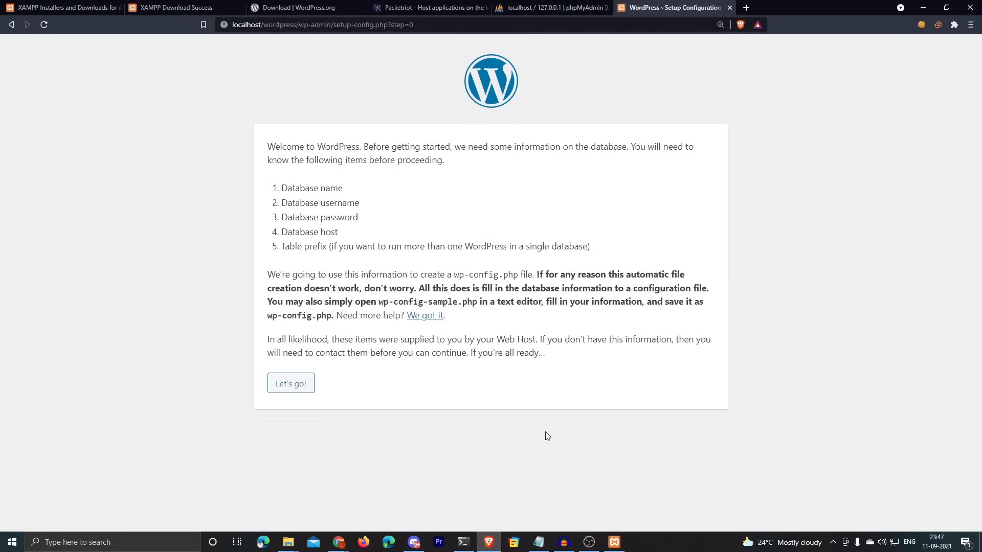
Step: Enter database wordpressdb, user wordpress_user and the account password, then submit the connection details
{"action": "left_click", "coordinate": [287, 384]}
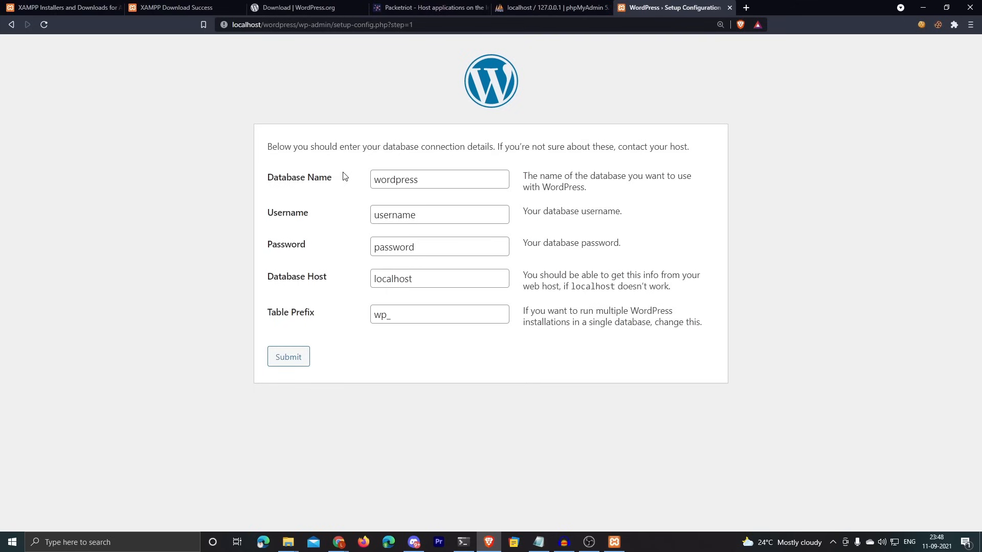
{"action": "left_click", "coordinate": [443, 182]}
{"action": "left_click", "coordinate": [419, 206]}
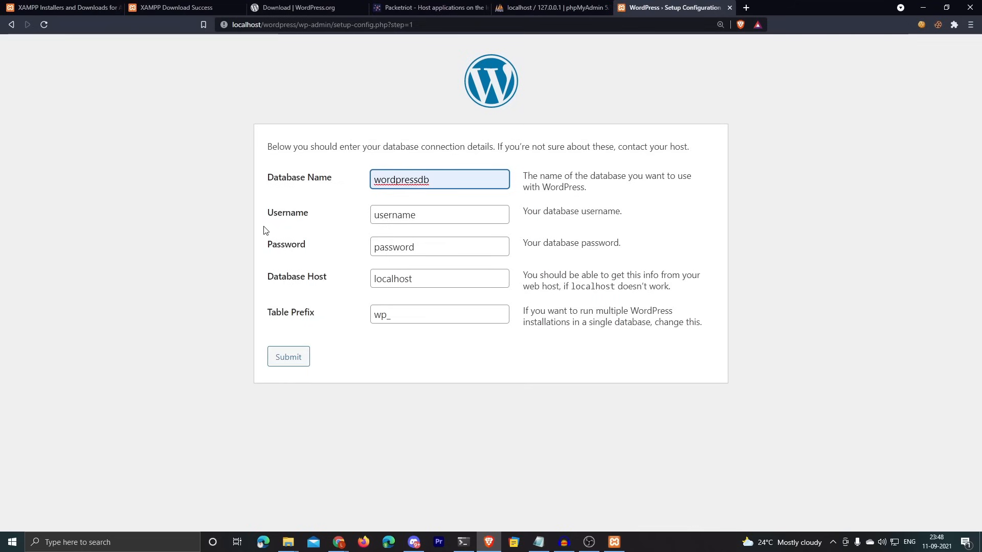
{"action": "left_click_drag", "start_coordinate": [266, 213], "coordinate": [402, 216]}
{"action": "left_click", "coordinate": [402, 215]}
{"action": "double_click", "coordinate": [429, 216]}
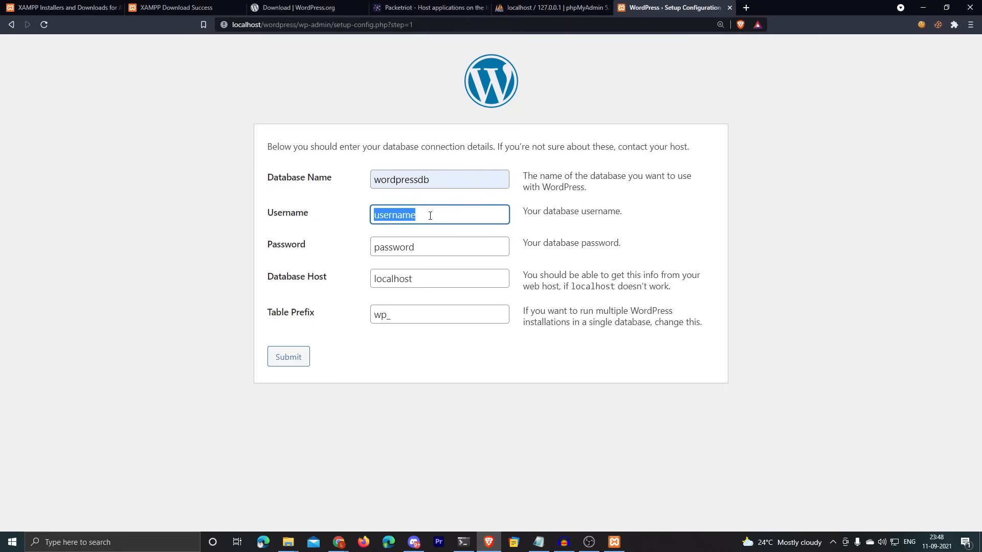
{"action": "type", "text": "word"}
{"action": "key", "text": "Down"}
{"action": "key", "text": "Return"}
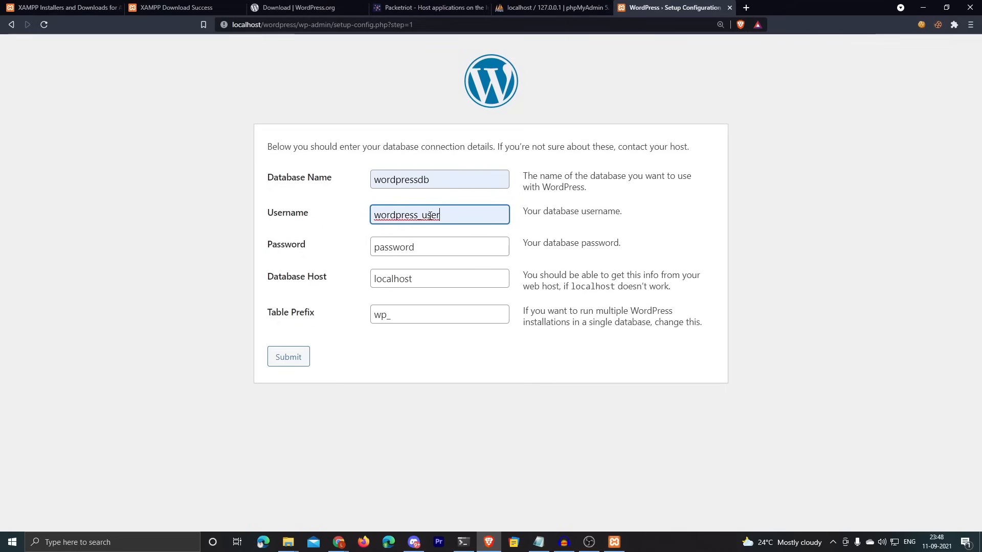
{"action": "double_click", "coordinate": [429, 254]}
{"action": "type", "text": "test"}
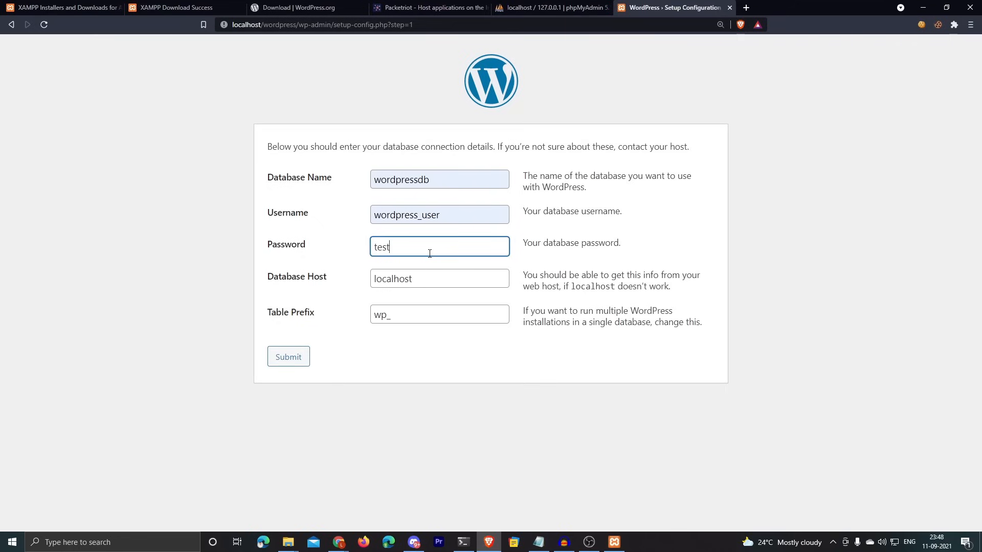
{"action": "type", "text": "password"}
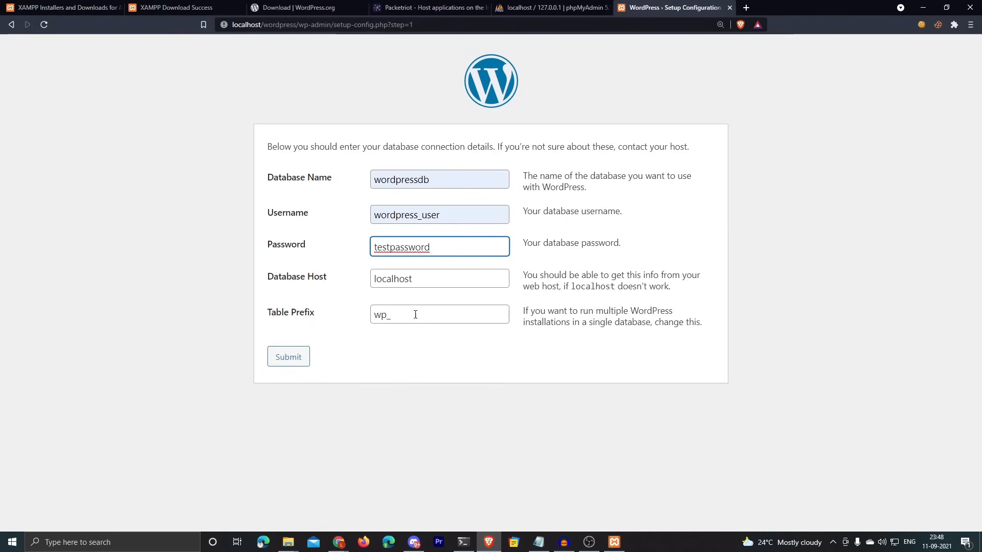
{"action": "left_click", "coordinate": [283, 357]}
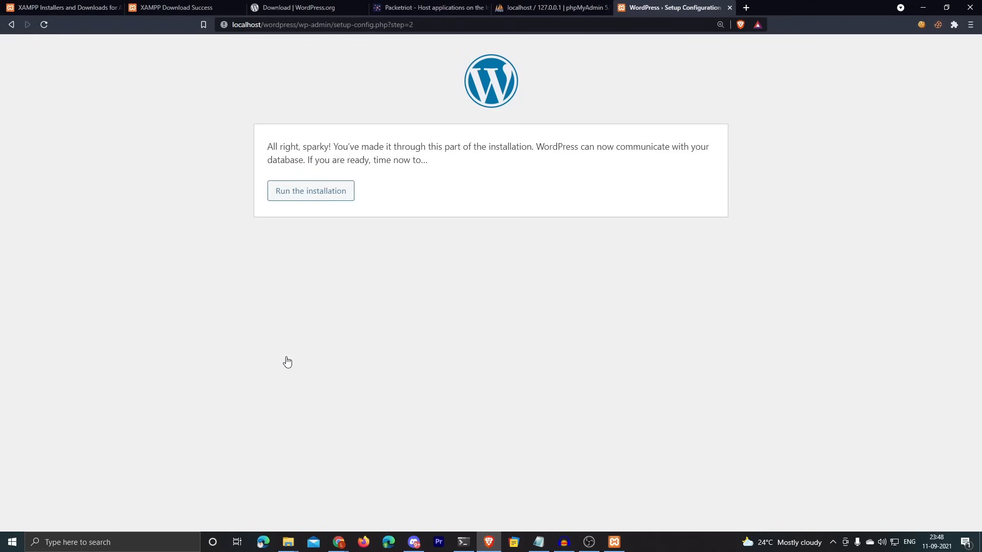
{"action": "left_click", "coordinate": [304, 193]}
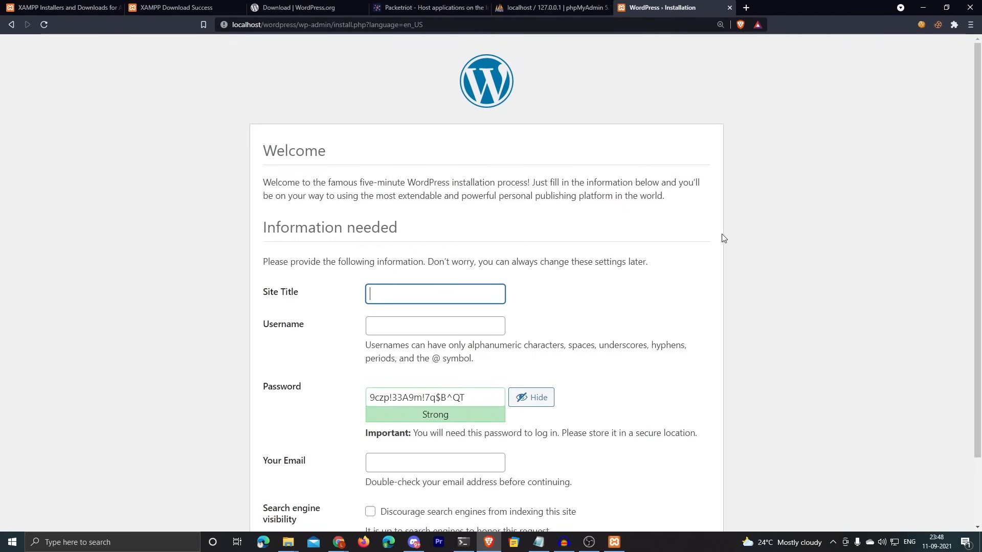
Step: Enter 'My Awesome Website' as the site title and fill in the admin username
{"action": "scroll", "coordinate": [724, 239], "scroll_direction": "down", "scroll_amount": 2}
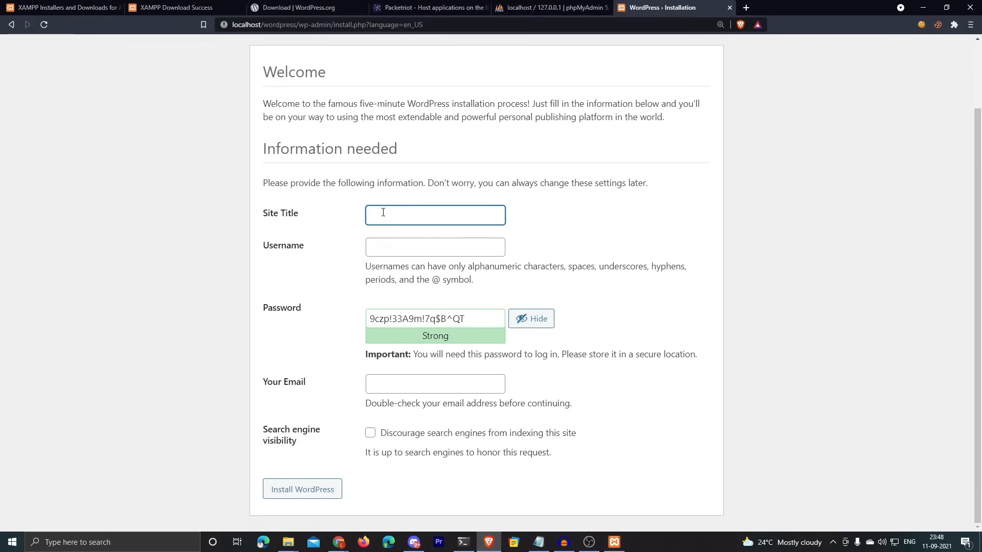
{"action": "type", "text": "My"}
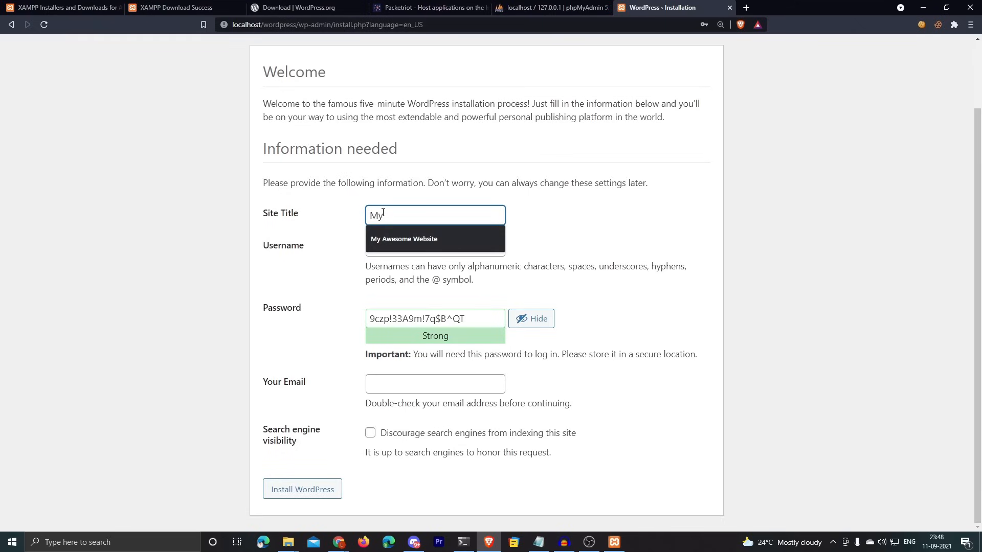
{"action": "key", "text": "Down"}
{"action": "key", "text": "Tab"}
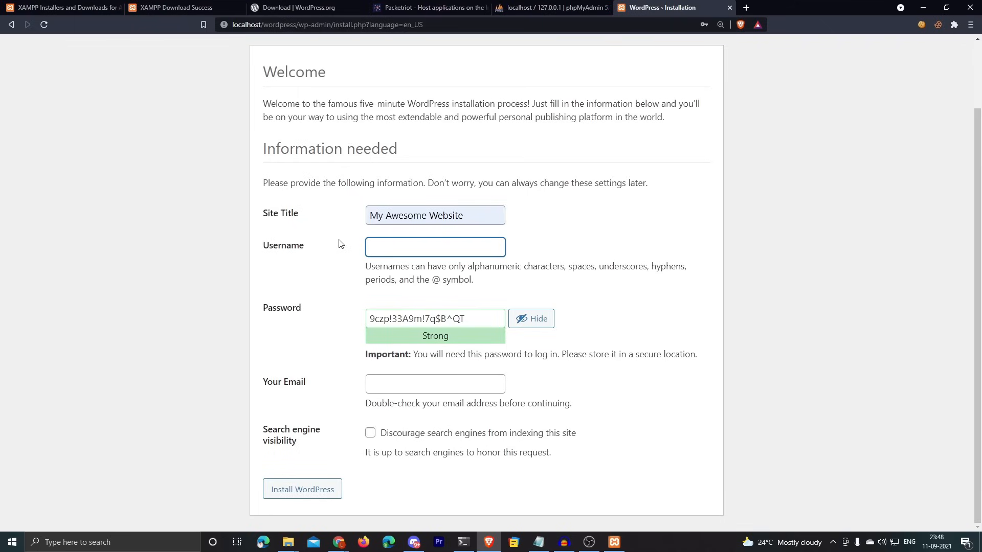
{"action": "type", "text": "teja"}
{"action": "key", "text": "Tab"}
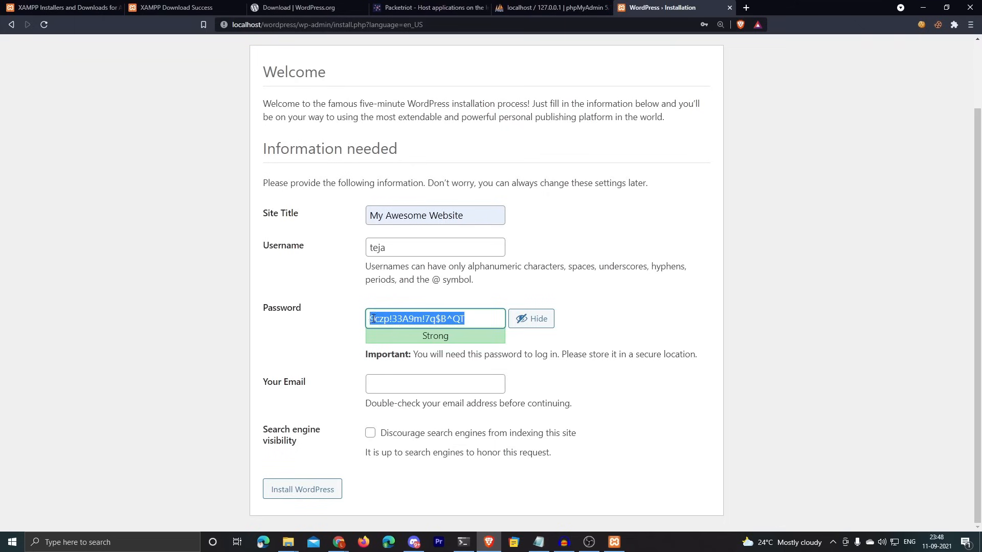
Step: Replace the generated password with a weak one, confirm it, add the admin e-mail, and install WordPress
{"action": "left_click", "coordinate": [424, 319]}
{"action": "left_click_drag", "start_coordinate": [465, 320], "coordinate": [342, 327]}
{"action": "type", "text": "testpass"}
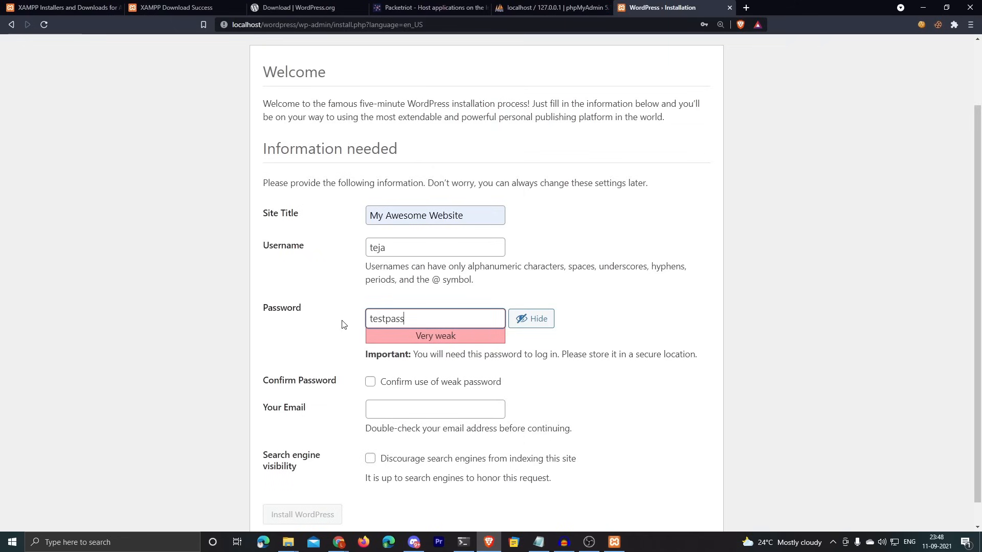
{"action": "type", "text": "word@"}
{"action": "key", "text": "BackSpace"}
{"action": "left_click", "coordinate": [369, 383]}
{"action": "left_click", "coordinate": [373, 409]}
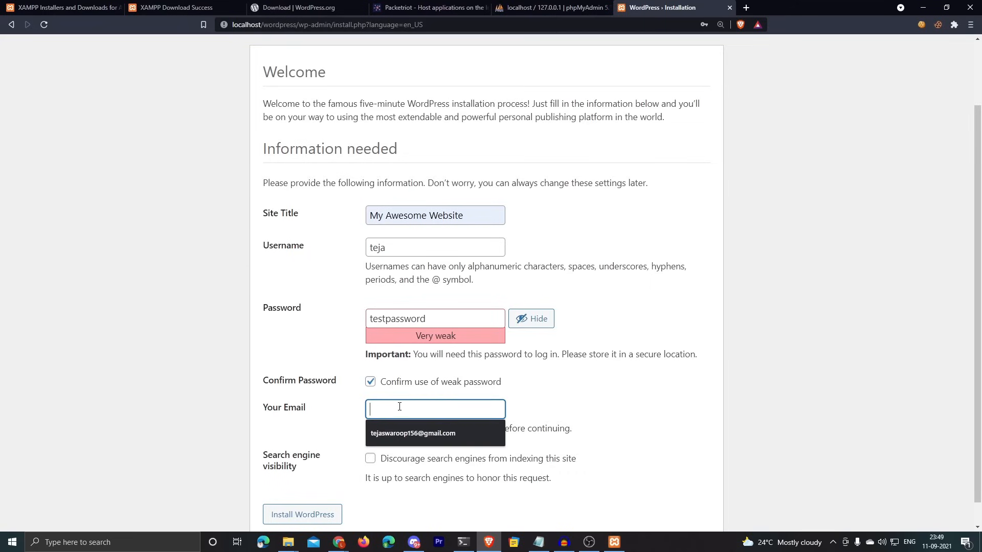
{"action": "key", "text": "Down"}
{"action": "key", "text": "Return"}
{"action": "scroll", "coordinate": [348, 449], "scroll_direction": "down", "scroll_amount": 1}
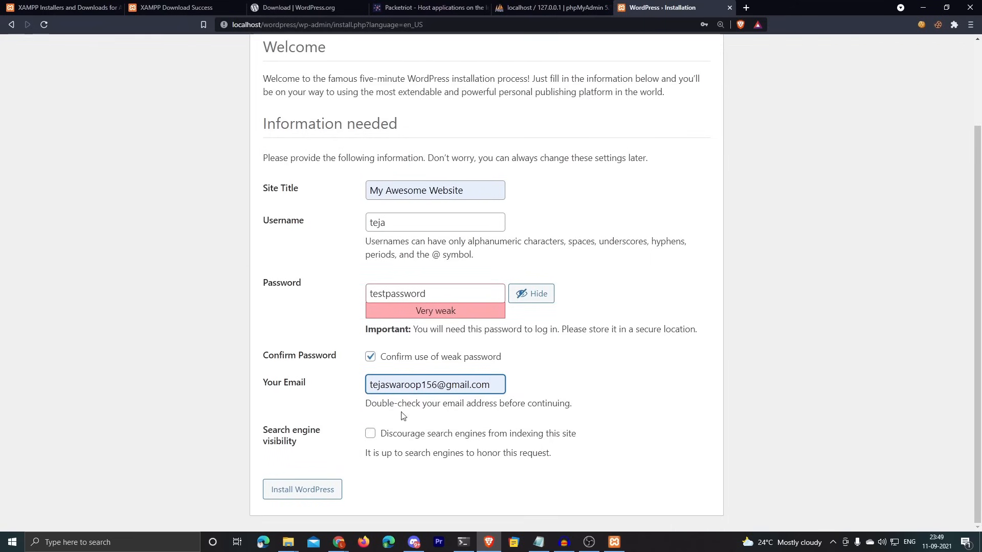
{"action": "left_click", "coordinate": [295, 500]}
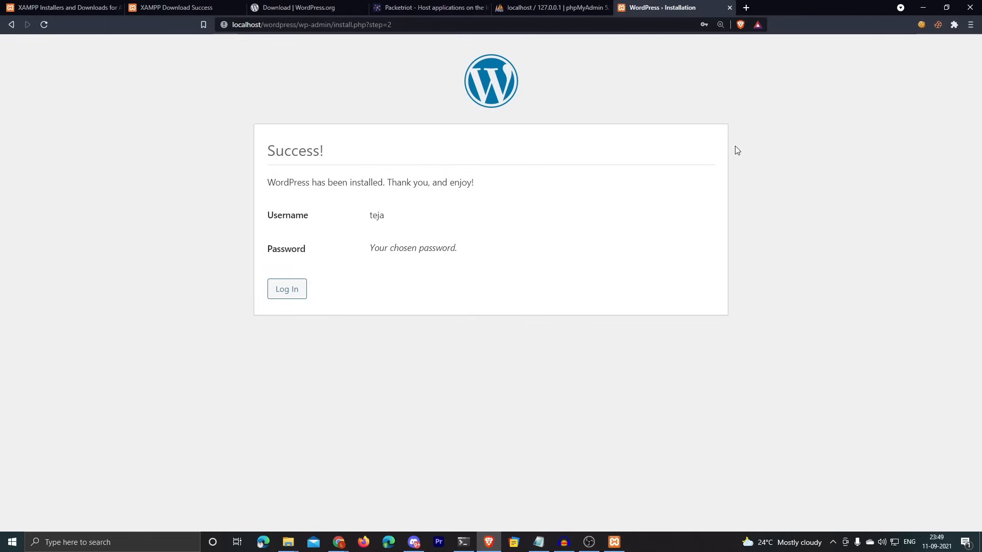
Step: Continue from the installation Success page to the wp-login page, then open a new browser tab
{"action": "left_click_drag", "start_coordinate": [274, 183], "coordinate": [473, 188]}
{"action": "left_click", "coordinate": [473, 188]}
{"action": "left_click", "coordinate": [285, 295]}
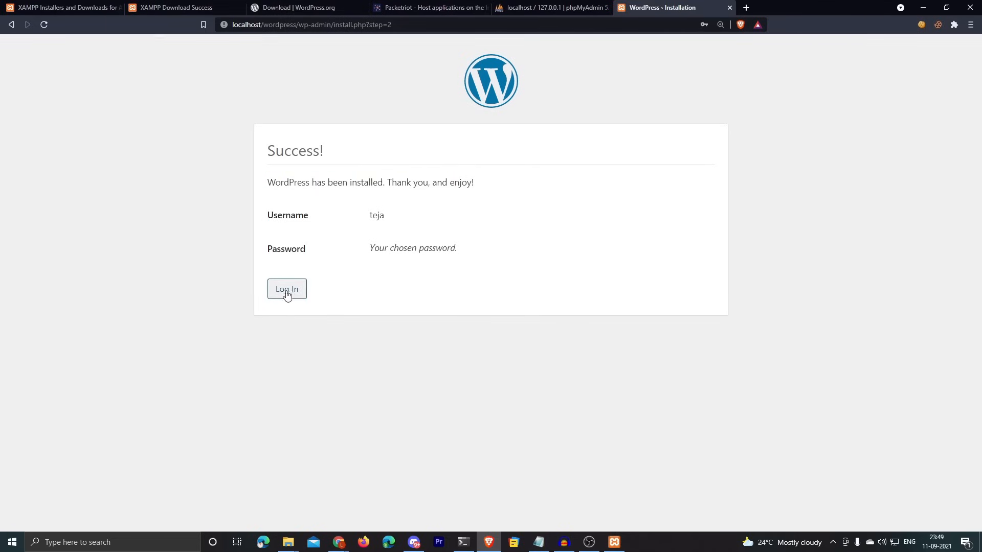
{"action": "left_click", "coordinate": [288, 297]}
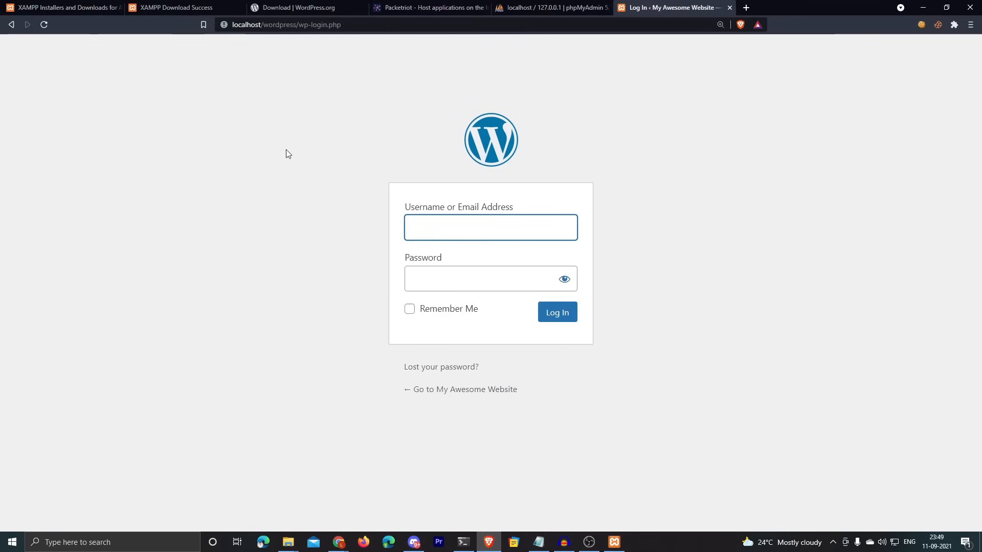
{"action": "left_click", "coordinate": [436, 256]}
{"action": "left_click", "coordinate": [429, 214]}
{"action": "left_click", "coordinate": [436, 271]}
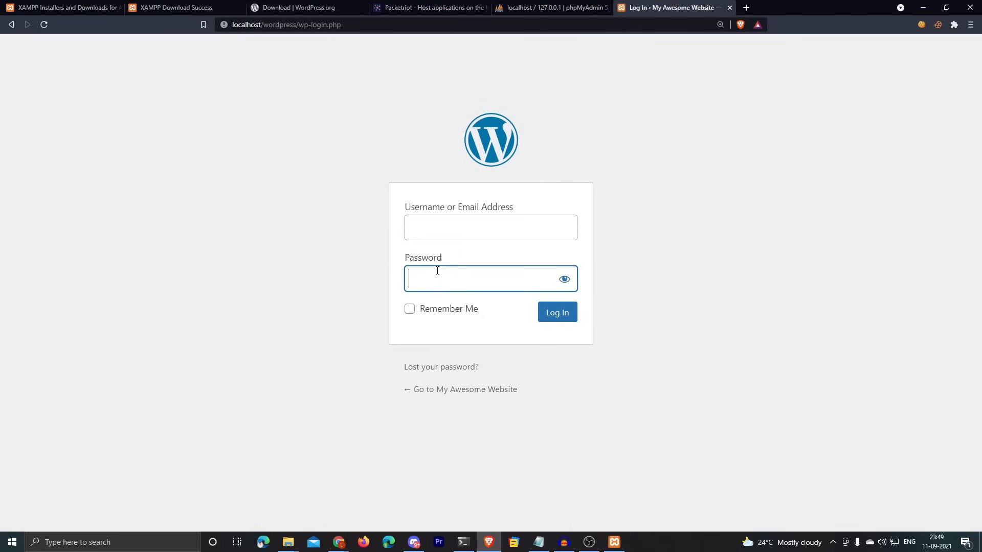
{"action": "left_click", "coordinate": [743, 137]}
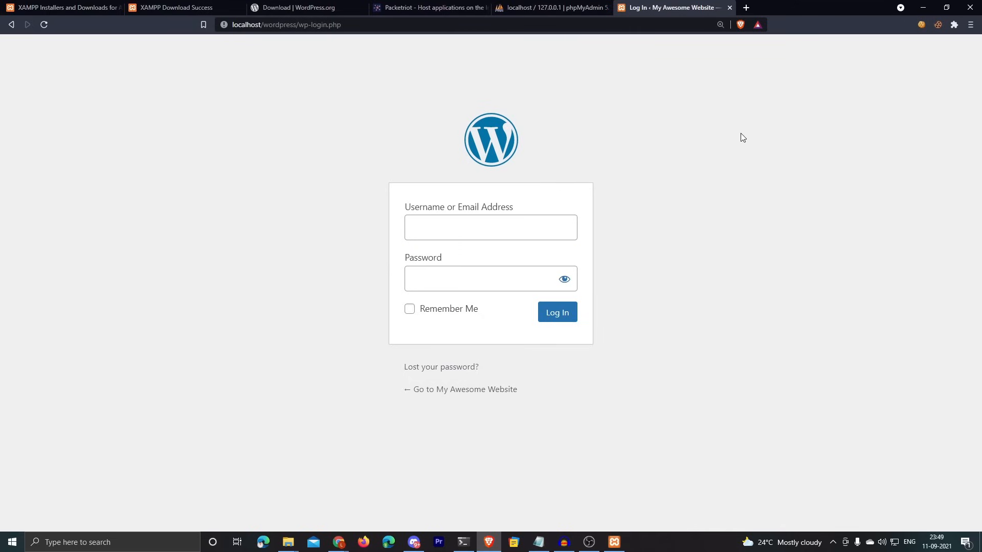
{"action": "left_click", "coordinate": [746, 8]}
Step: Load localhost/wordpress in the new tab
{"action": "type", "text": "l"}
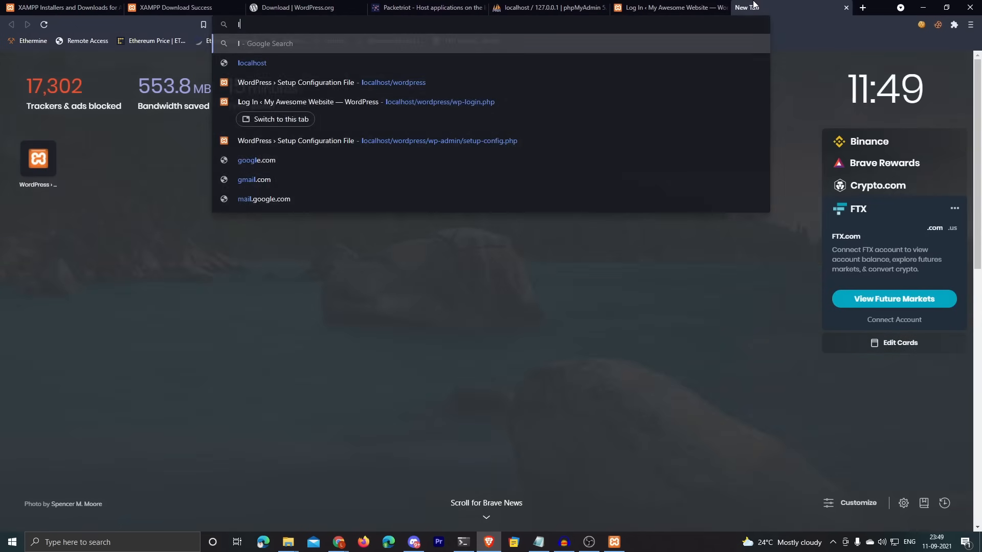
{"action": "key", "text": "BackSpace"}
{"action": "type", "text": "localh"}
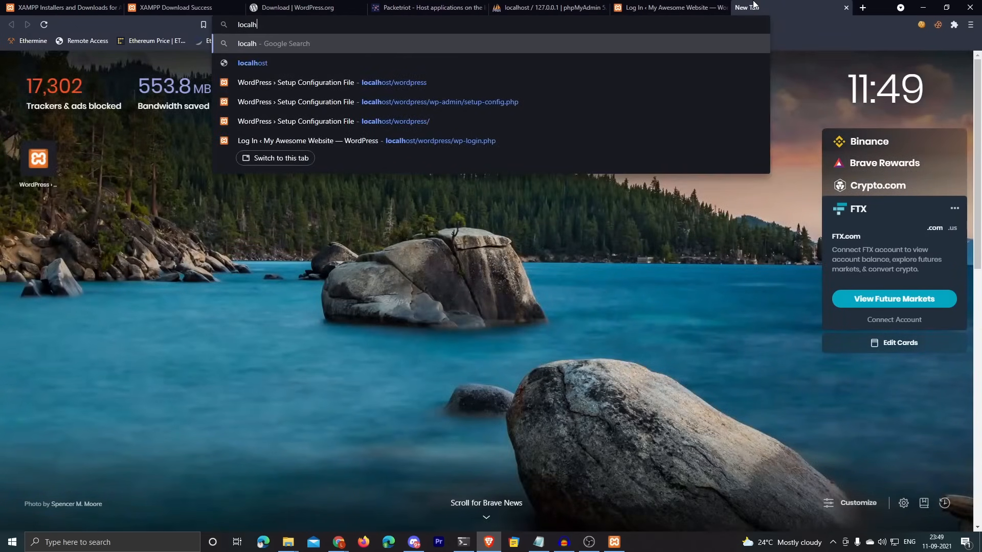
{"action": "type", "text": "ost/wordpr"}
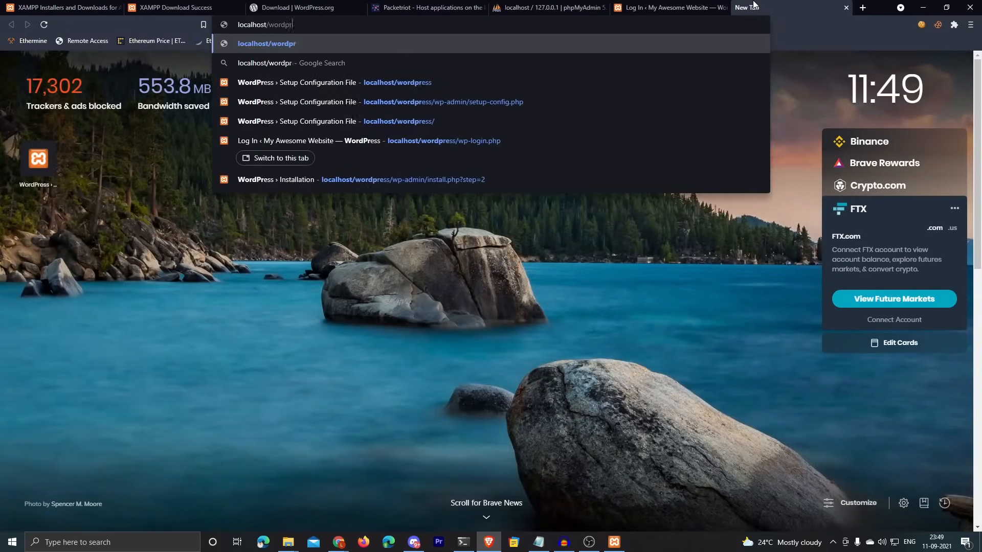
{"action": "type", "text": "ess"}
{"action": "key", "text": "Return"}
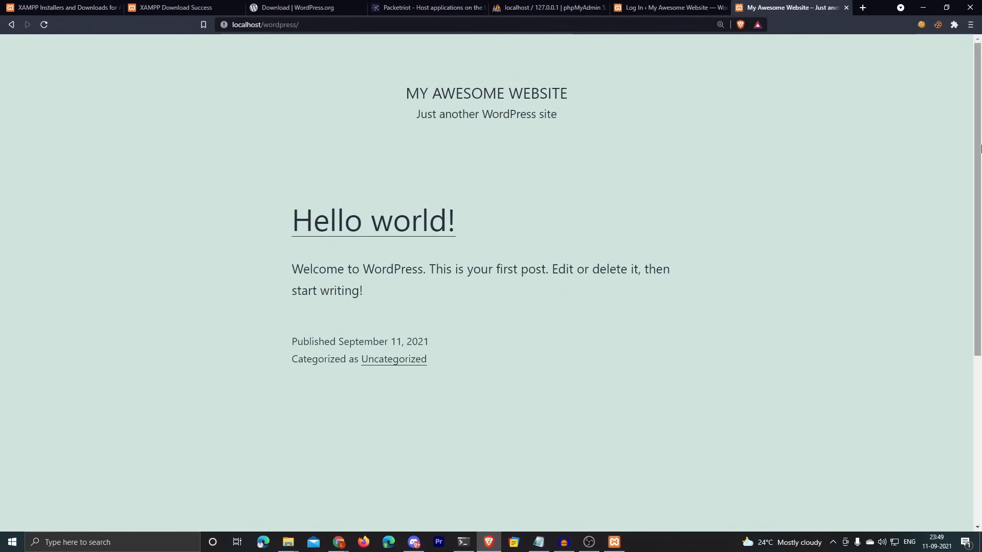
Step: Review the front page's title and tagline, then return to the login tab's username field
{"action": "scroll", "coordinate": [980, 148], "scroll_direction": "down", "scroll_amount": 3}
{"action": "scroll", "coordinate": [639, 184], "scroll_direction": "up", "scroll_amount": 3}
{"action": "scroll", "coordinate": [501, 148], "scroll_direction": "down", "scroll_amount": 1}
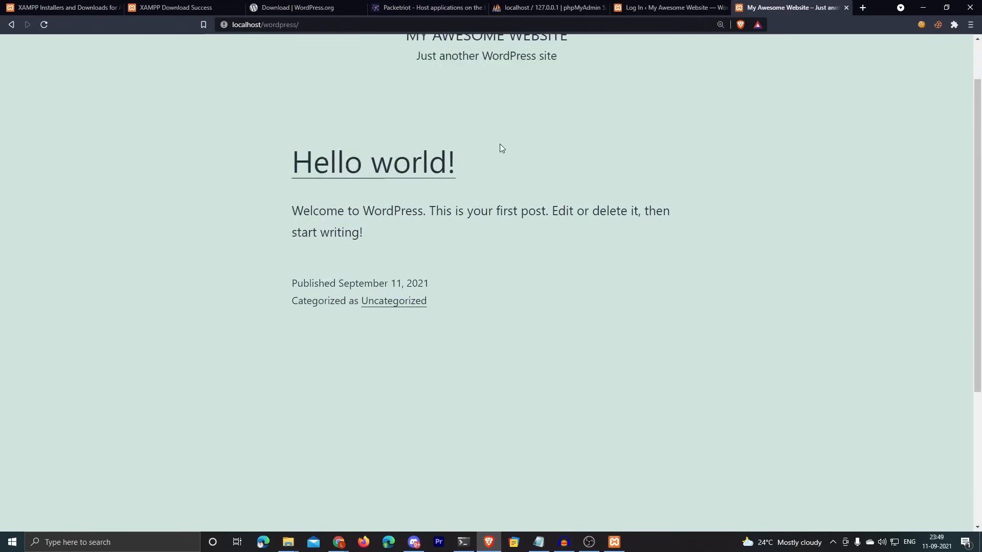
{"action": "scroll", "coordinate": [502, 148], "scroll_direction": "down", "scroll_amount": 5}
{"action": "scroll", "coordinate": [513, 139], "scroll_direction": "up", "scroll_amount": 5}
{"action": "left_click_drag", "start_coordinate": [404, 88], "coordinate": [376, 118]}
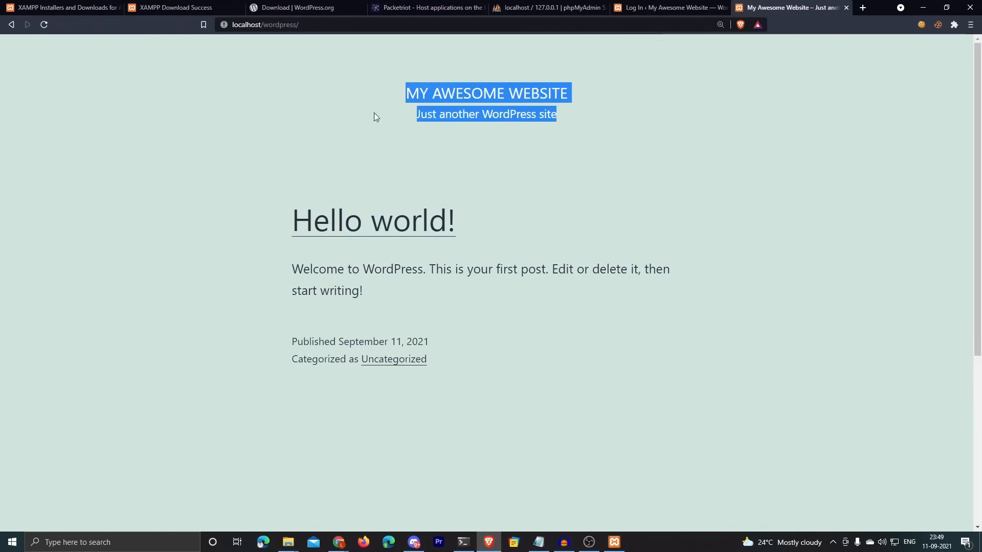
{"action": "left_click", "coordinate": [837, 203]}
{"action": "scroll", "coordinate": [837, 202], "scroll_direction": "down", "scroll_amount": 2}
{"action": "scroll", "coordinate": [805, 165], "scroll_direction": "up", "scroll_amount": 2}
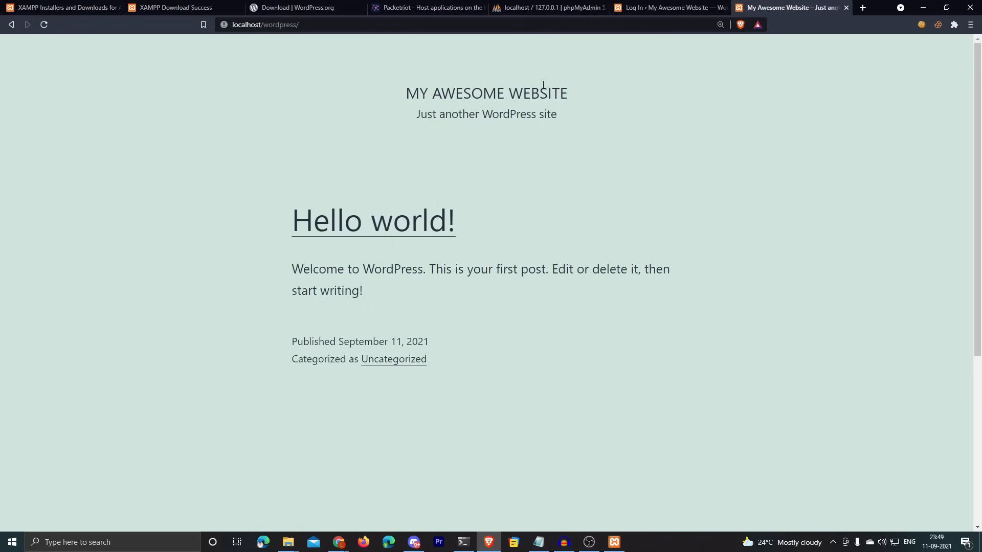
{"action": "left_click", "coordinate": [688, 7]}
{"action": "left_click", "coordinate": [462, 225]}
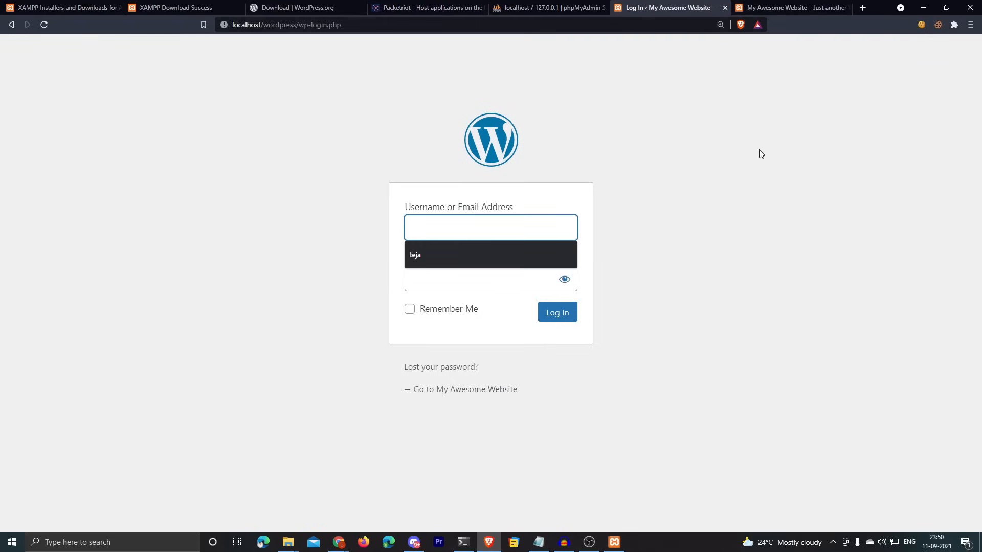
Step: Log in with the admin credentials and open Customize Your Site from the Dashboard
{"action": "type", "text": "teja"}
{"action": "key", "text": "Tab"}
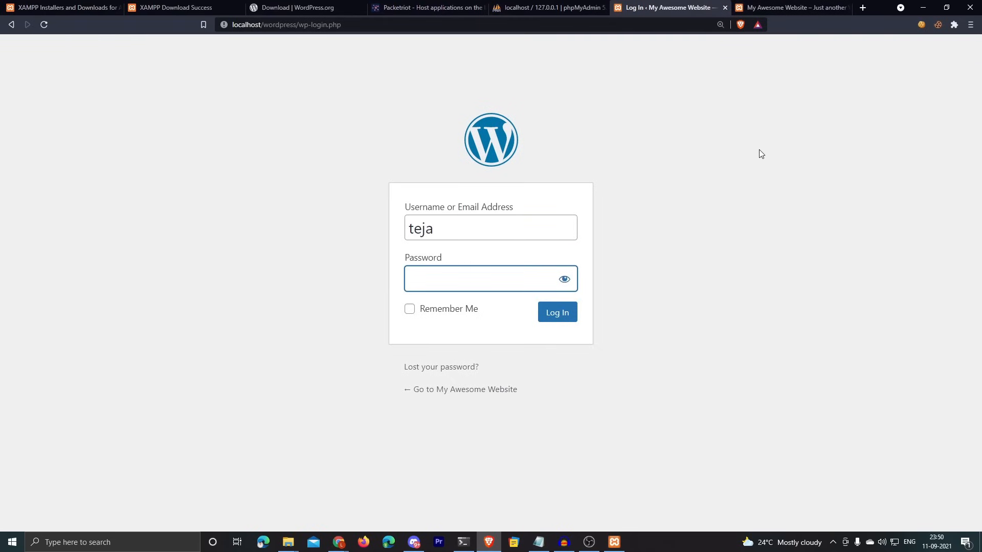
{"action": "type", "text": "************"}
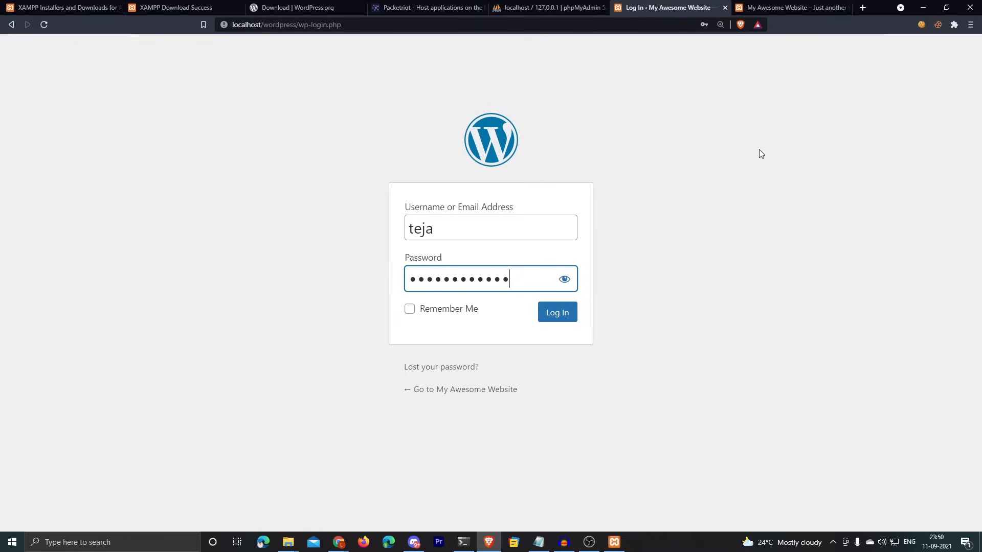
{"action": "left_click", "coordinate": [550, 309]}
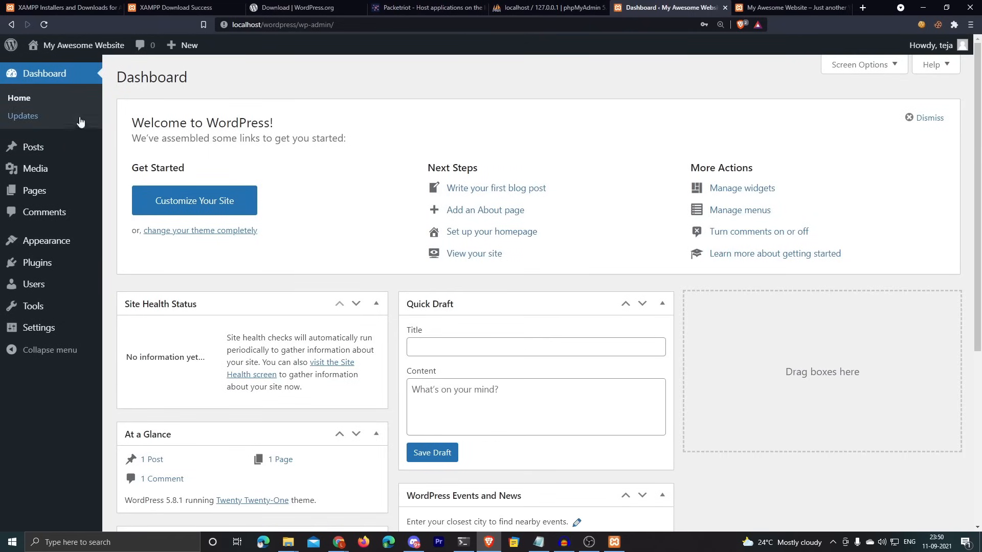
{"action": "mouse_move", "coordinate": [36, 151]}
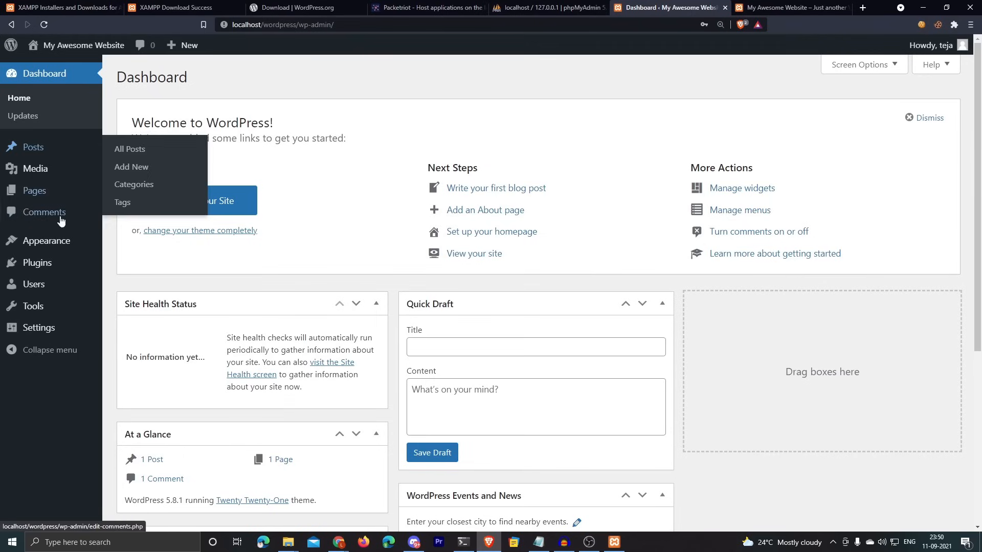
{"action": "mouse_move", "coordinate": [55, 261]}
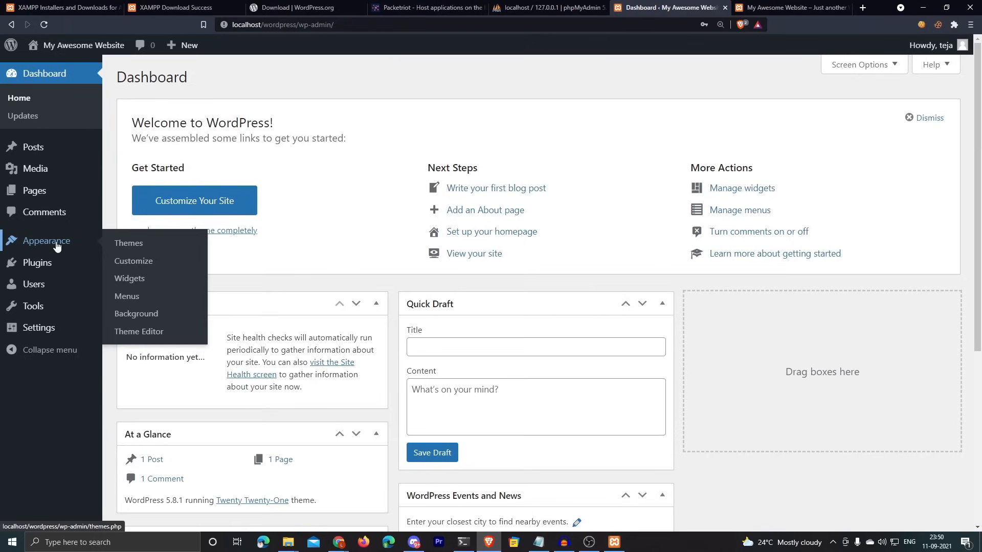
{"action": "left_click", "coordinate": [190, 204]}
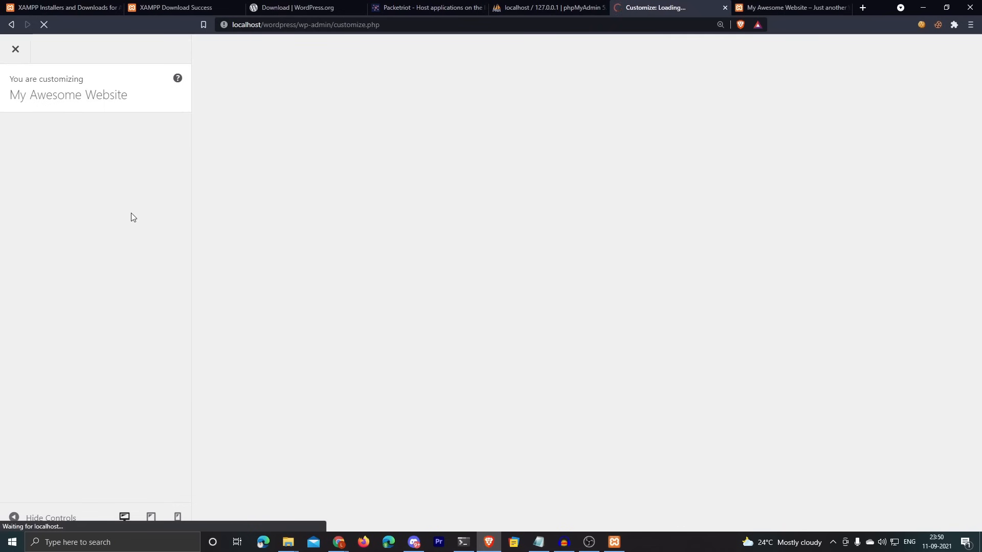
Step: In Site Identity, replace the tagline with the suggested 'Created by' author credit and publish
{"action": "scroll", "coordinate": [348, 201], "scroll_direction": "down", "scroll_amount": 3}
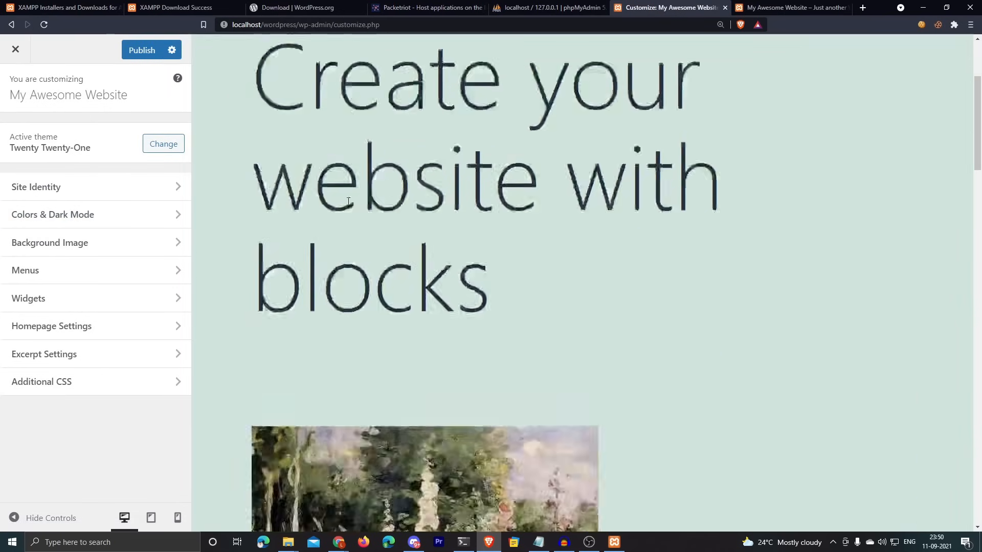
{"action": "left_click", "coordinate": [163, 144]}
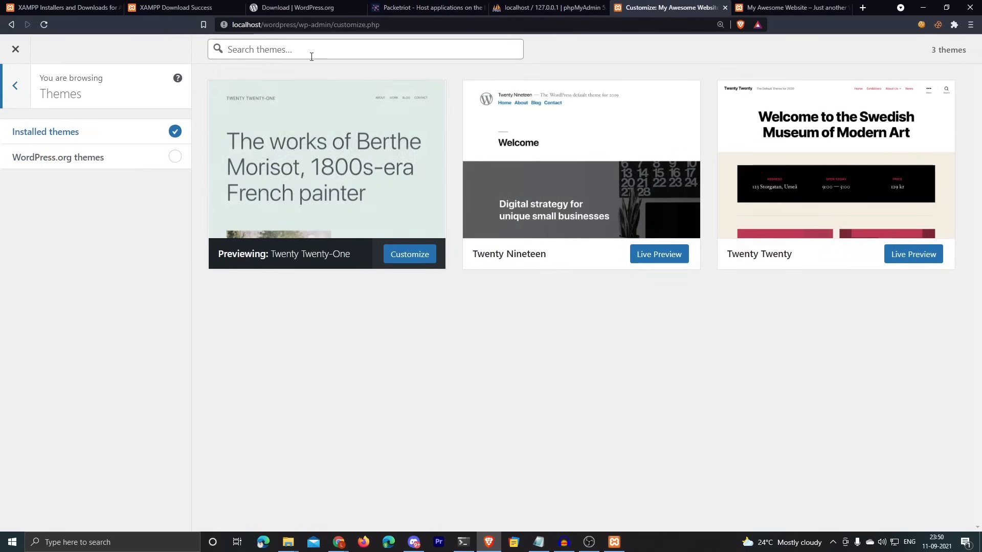
{"action": "left_click", "coordinate": [23, 86]}
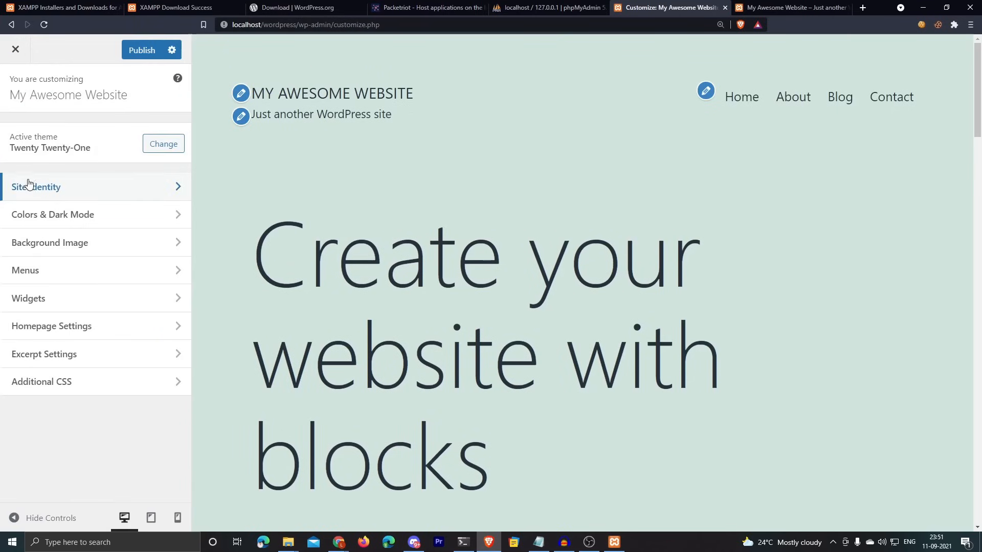
{"action": "left_click", "coordinate": [67, 187]}
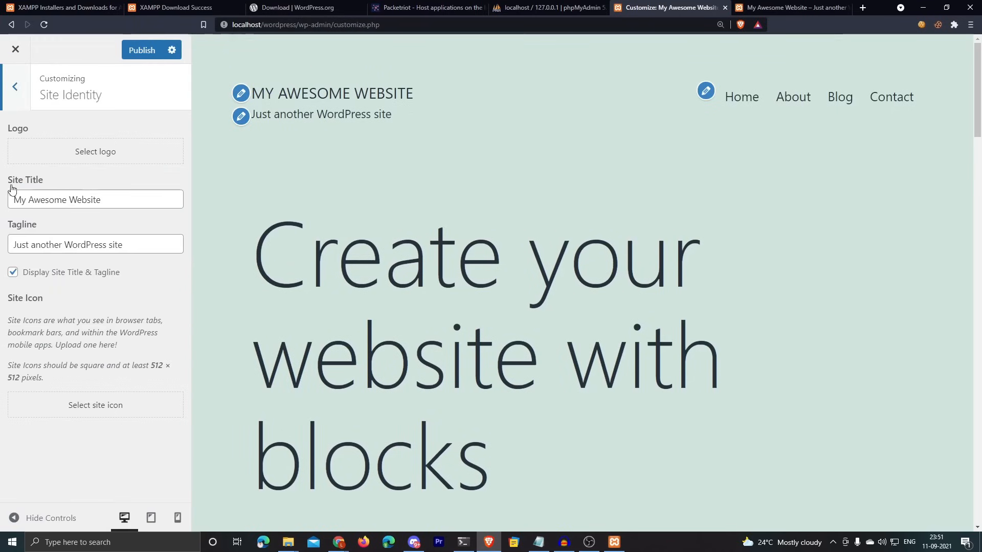
{"action": "left_click_drag", "start_coordinate": [101, 200], "coordinate": [10, 199]}
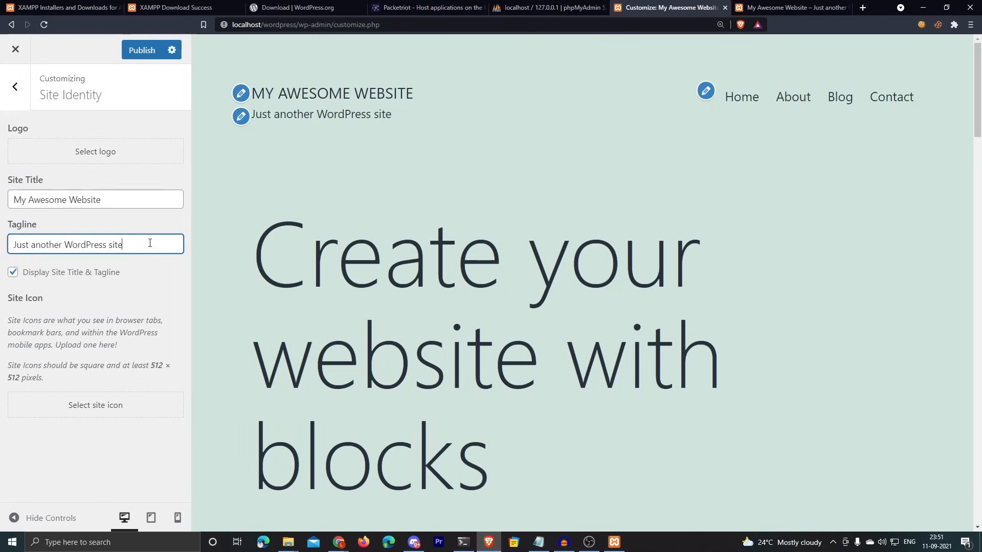
{"action": "left_click_drag", "start_coordinate": [149, 243], "coordinate": [18, 235]}
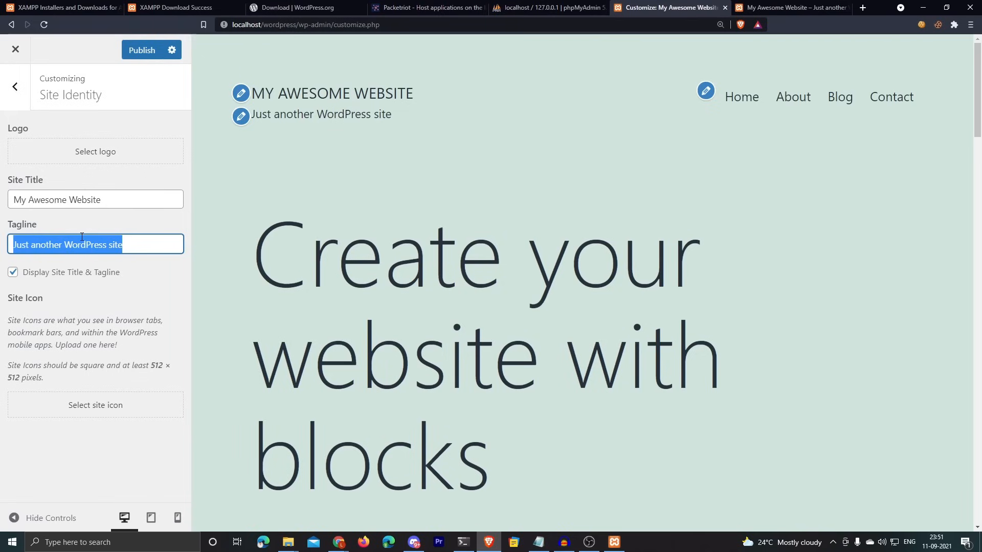
{"action": "type", "text": "Created by Teja"}
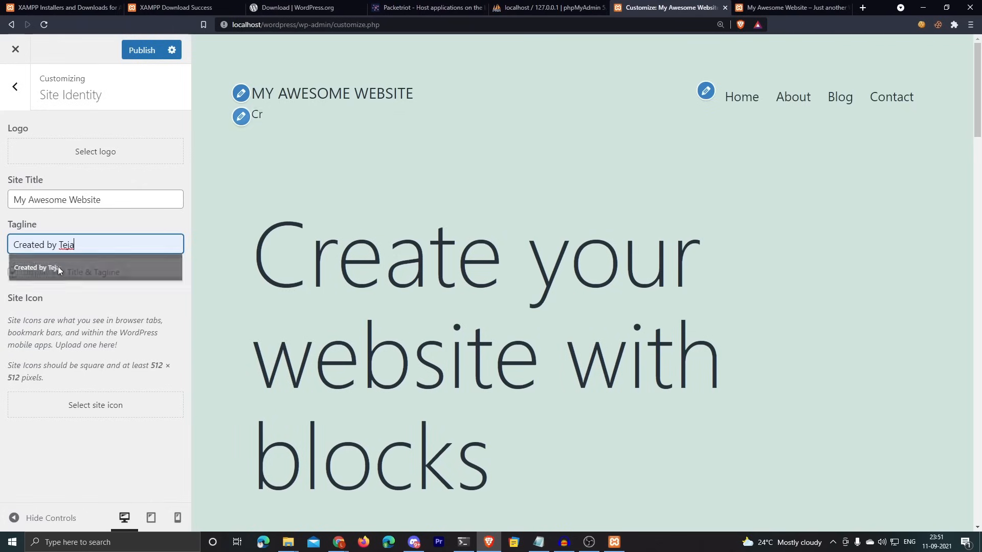
{"action": "left_click", "coordinate": [46, 267]}
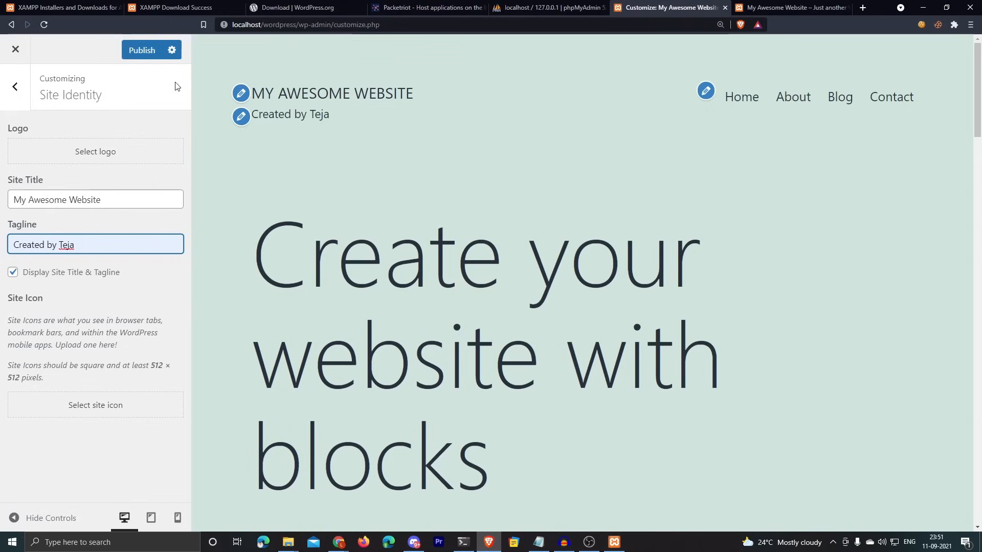
{"action": "left_click", "coordinate": [131, 52]}
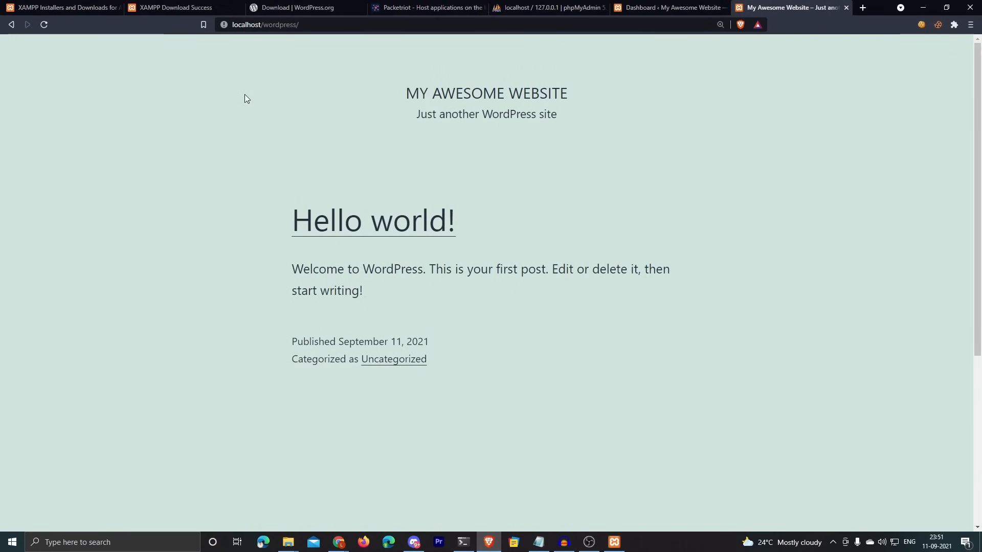
Step: Reload localhost/wordpress to check the new header tagline, then return to the Dashboard tab
{"action": "scroll", "coordinate": [435, 205], "scroll_direction": "up", "scroll_amount": 1}
{"action": "key", "text": "ctrl+r"}
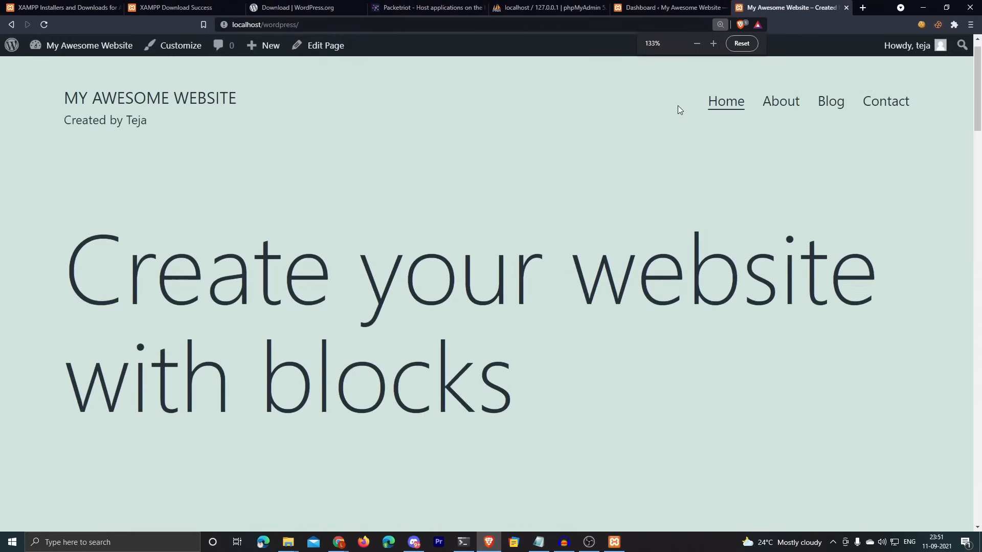
{"action": "scroll", "coordinate": [934, 185], "scroll_direction": "down", "scroll_amount": 5}
{"action": "scroll", "coordinate": [933, 185], "scroll_direction": "up", "scroll_amount": 5}
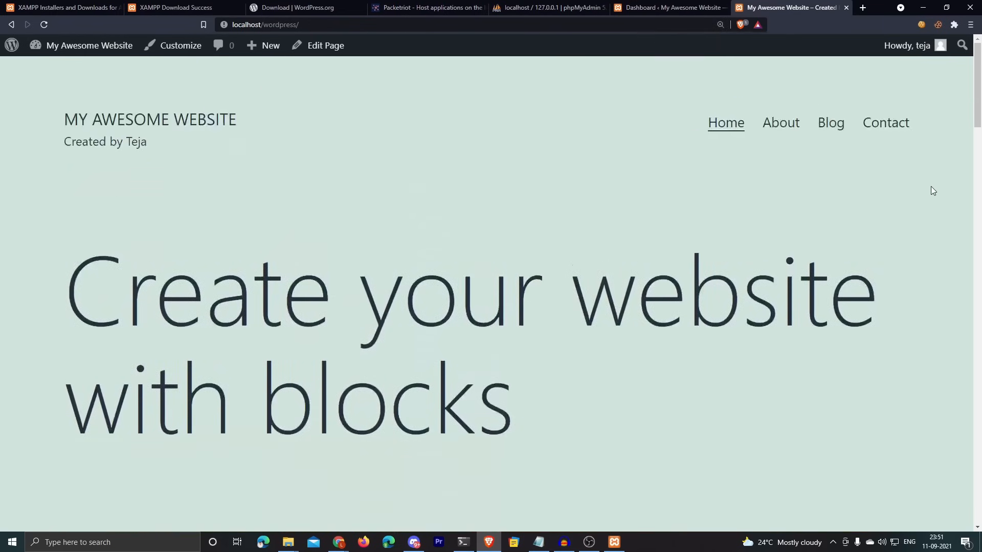
{"action": "left_click_drag", "start_coordinate": [258, 132], "coordinate": [60, 125]}
{"action": "scroll", "coordinate": [335, 141], "scroll_direction": "down", "scroll_amount": 8}
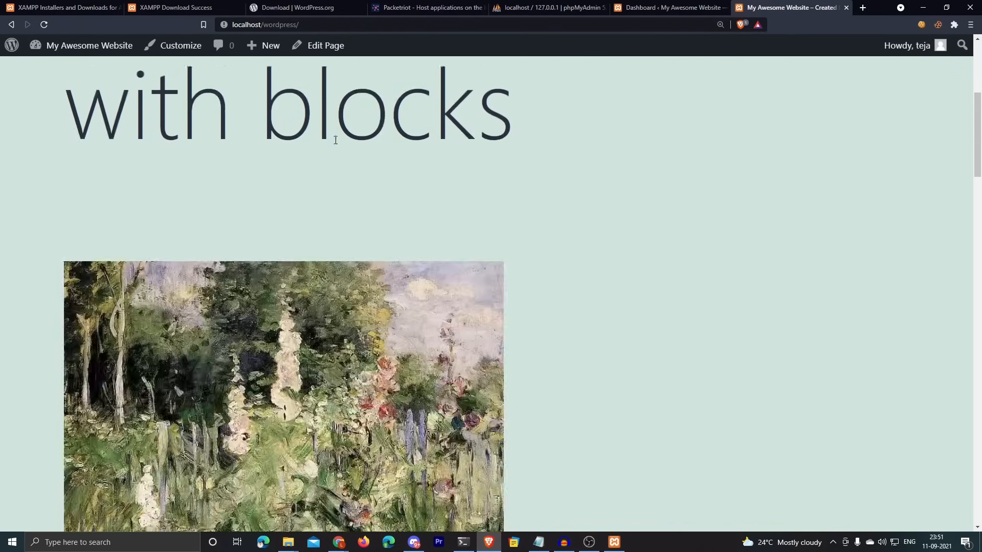
{"action": "scroll", "coordinate": [335, 146], "scroll_direction": "up", "scroll_amount": 8}
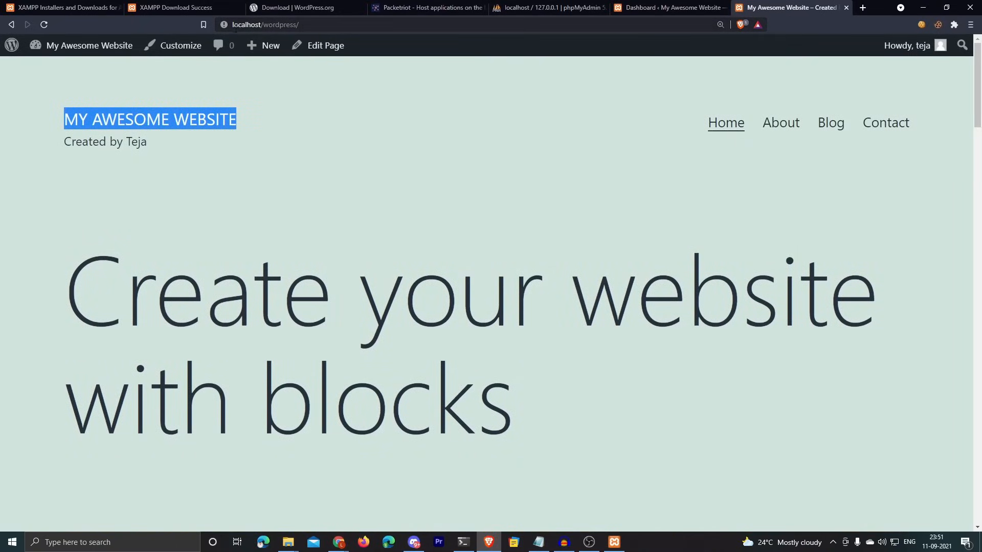
{"action": "double_click", "coordinate": [250, 27]}
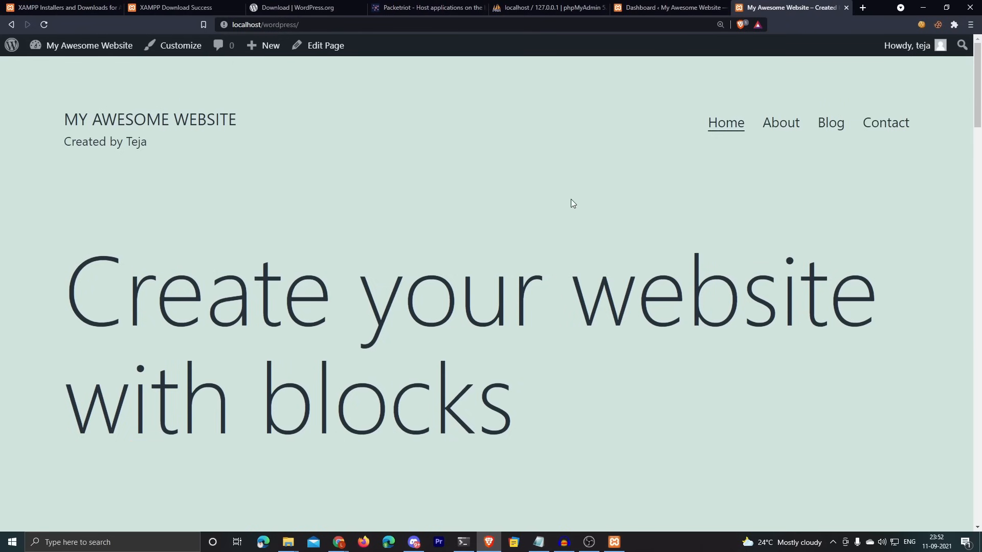
{"action": "left_click", "coordinate": [670, 8]}
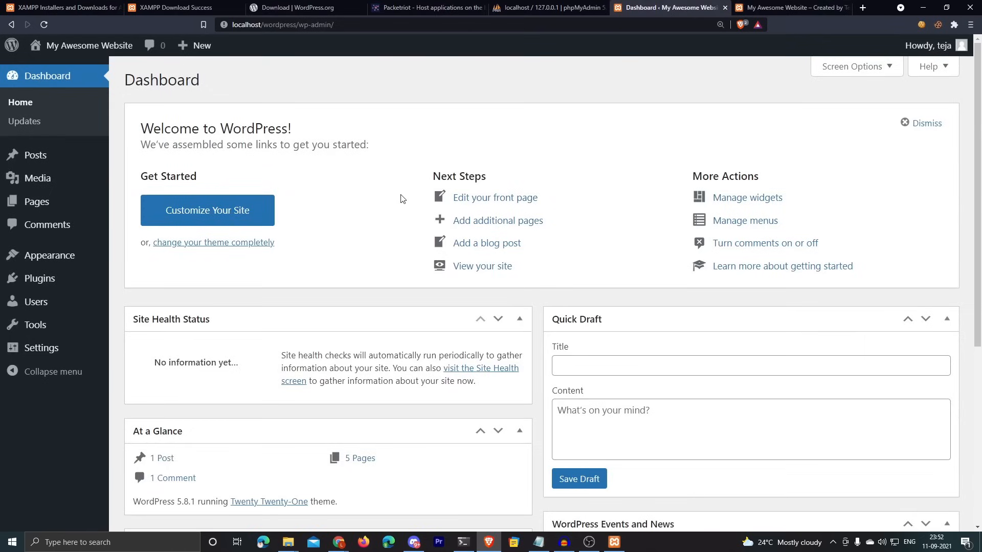
Step: Search Add Plugins for Remove HTTP: Fix Mixed Content Warning, then install and activate it
{"action": "mouse_move", "coordinate": [46, 279]}
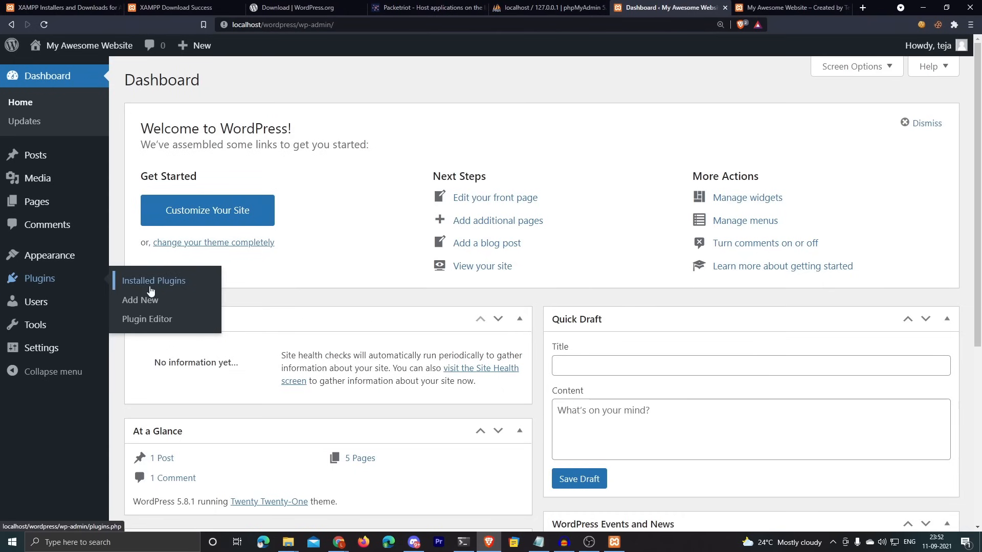
{"action": "left_click", "coordinate": [149, 307]}
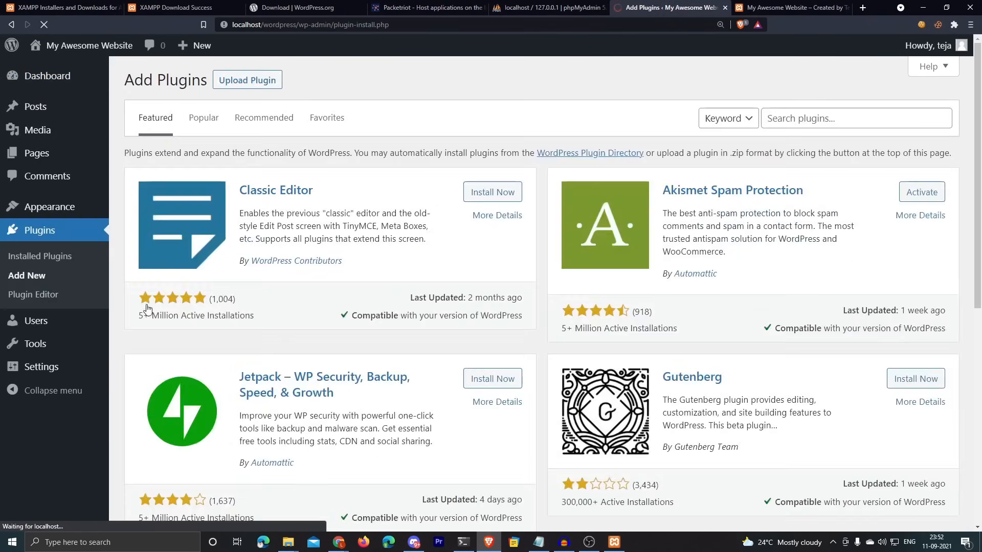
{"action": "left_click", "coordinate": [779, 118]}
{"action": "type", "text": "Re"}
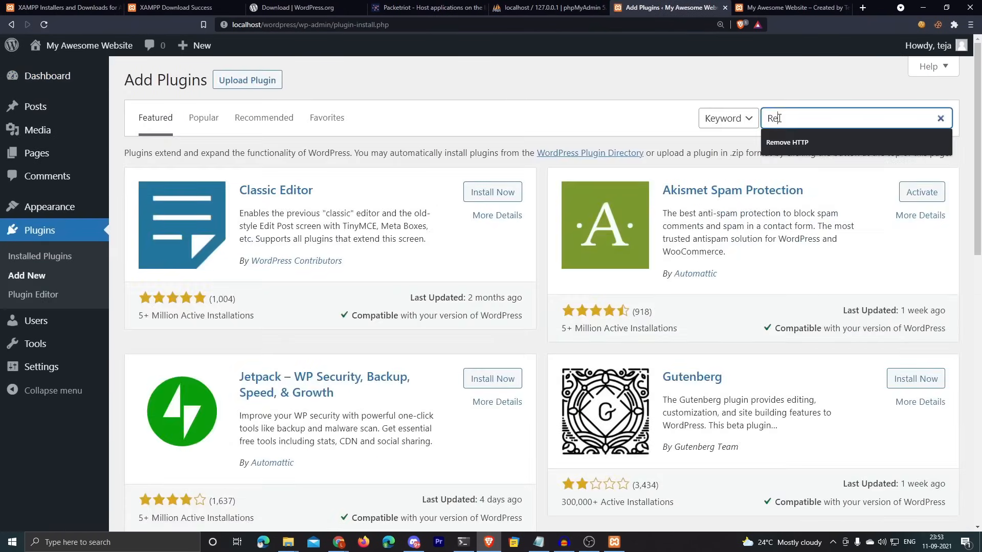
{"action": "left_click", "coordinate": [787, 142]}
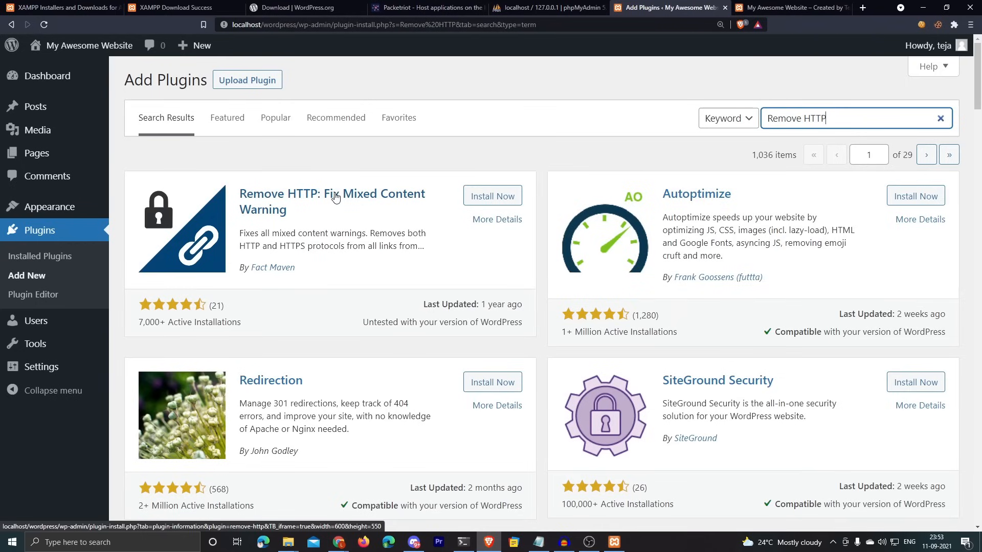
{"action": "left_click", "coordinate": [484, 195]}
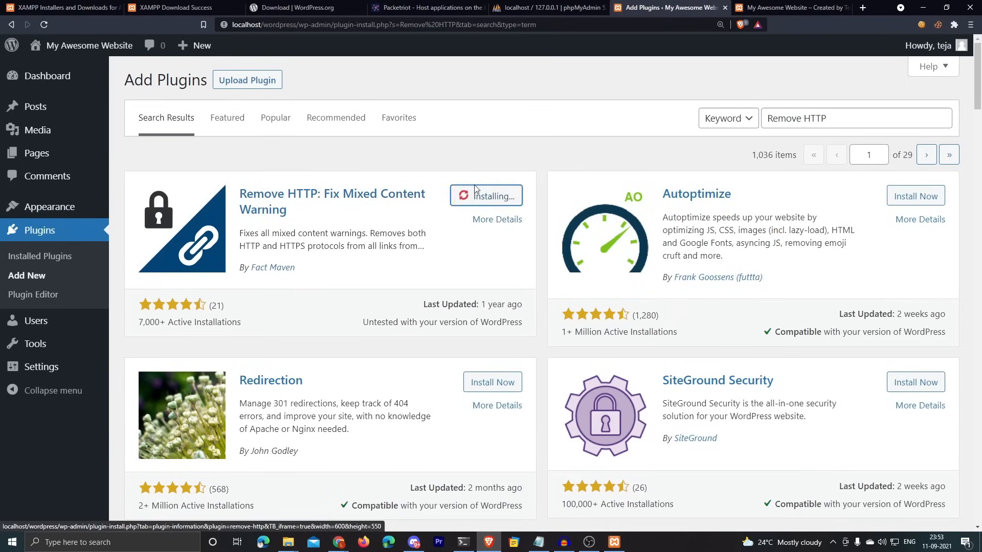
{"action": "left_click", "coordinate": [488, 201]}
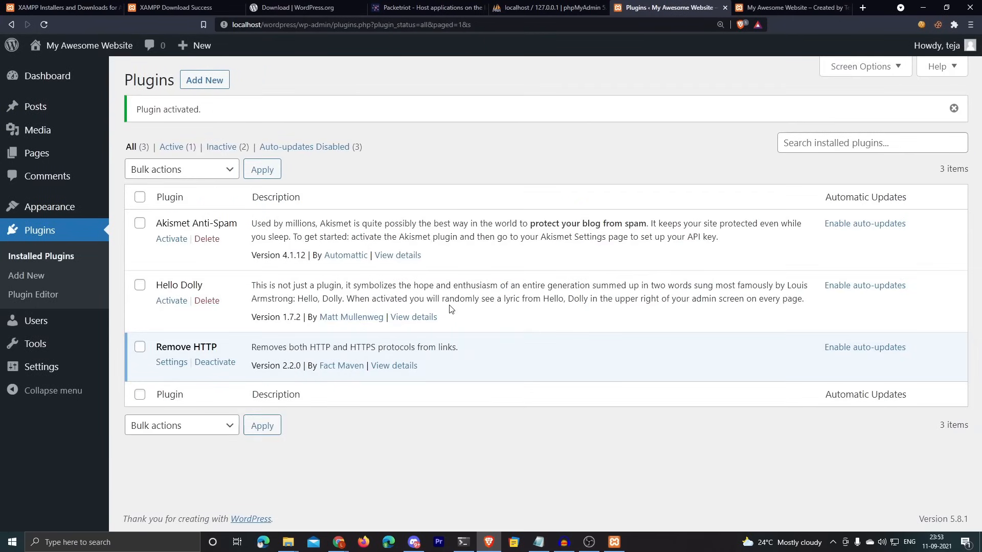
{"action": "left_click", "coordinate": [425, 7]}
Step: Highlight the 'Secure Tunnels to the Public Internet' headline on the Packetriot home page
{"action": "left_click_drag", "start_coordinate": [250, 105], "coordinate": [642, 103]}
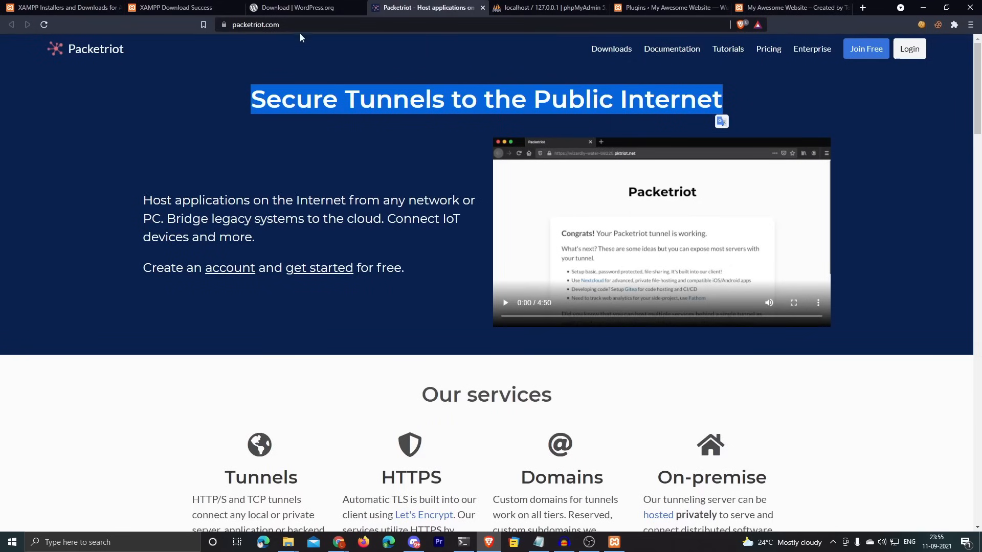
Step: From the Packetriot account, open client downloads and download pktriot-0.11.0.win64.zip
{"action": "key", "text": "ctrl+l"}
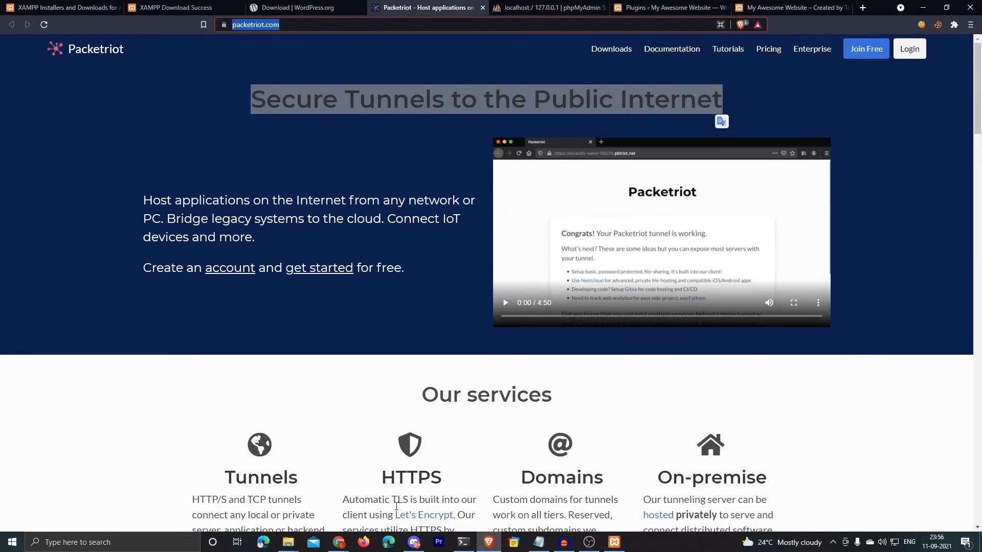
{"action": "left_click", "coordinate": [339, 542]}
{"action": "left_click", "coordinate": [332, 505]}
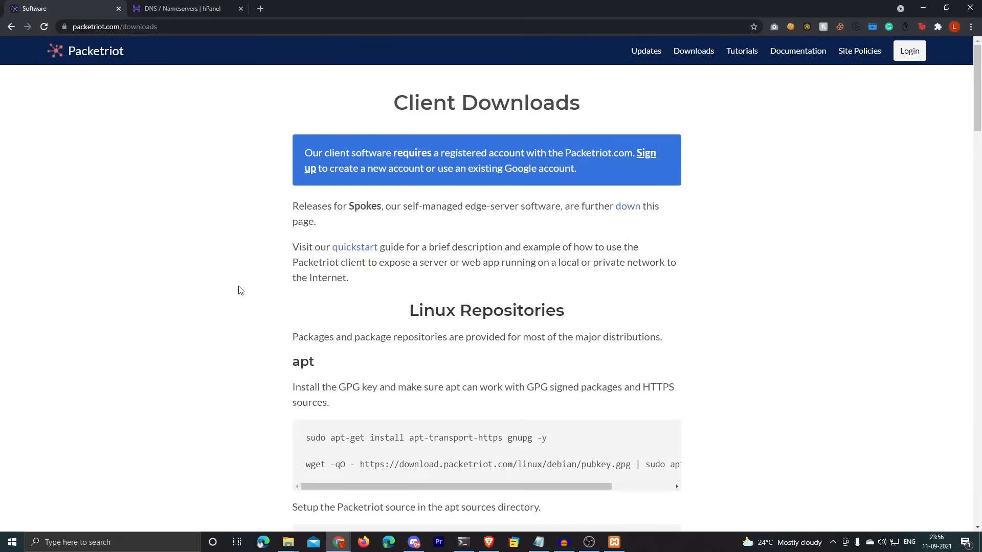
{"action": "left_click", "coordinate": [98, 61]}
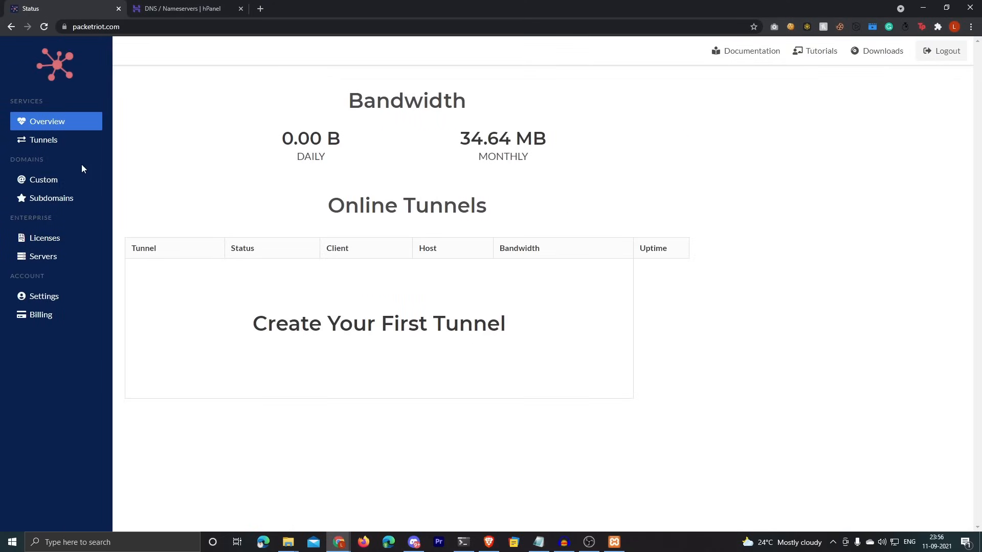
{"action": "left_click", "coordinate": [883, 56]}
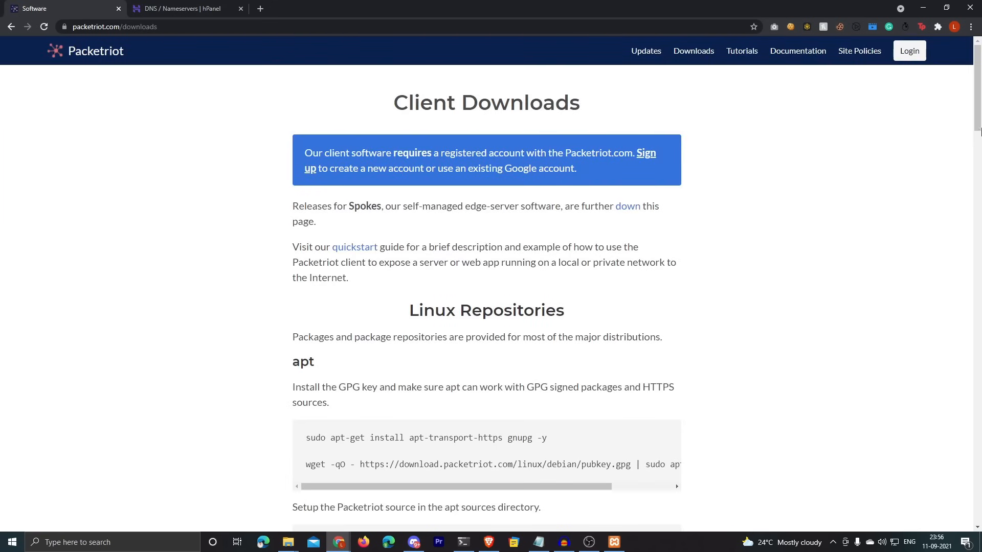
{"action": "left_click_drag", "start_coordinate": [976, 110], "coordinate": [960, 390]}
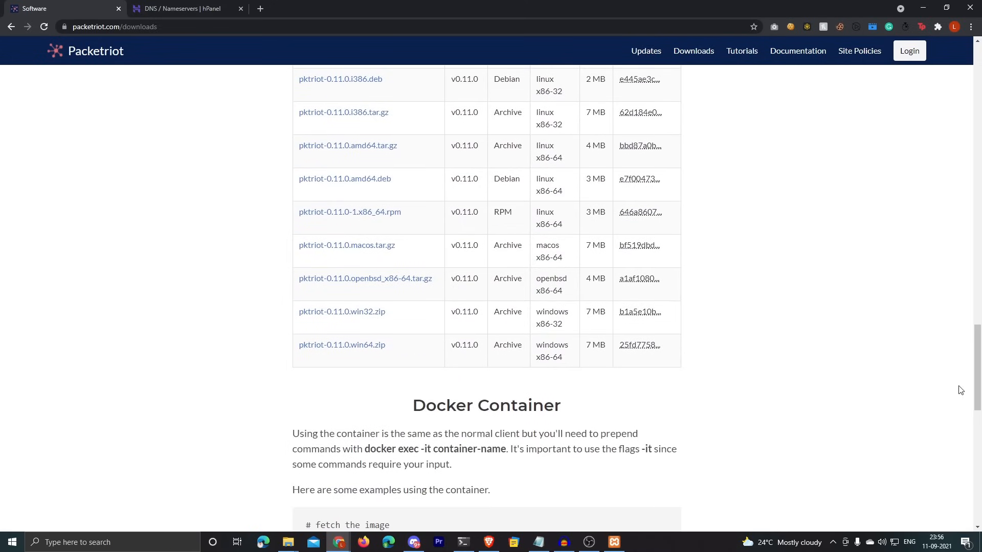
{"action": "left_click", "coordinate": [356, 349]}
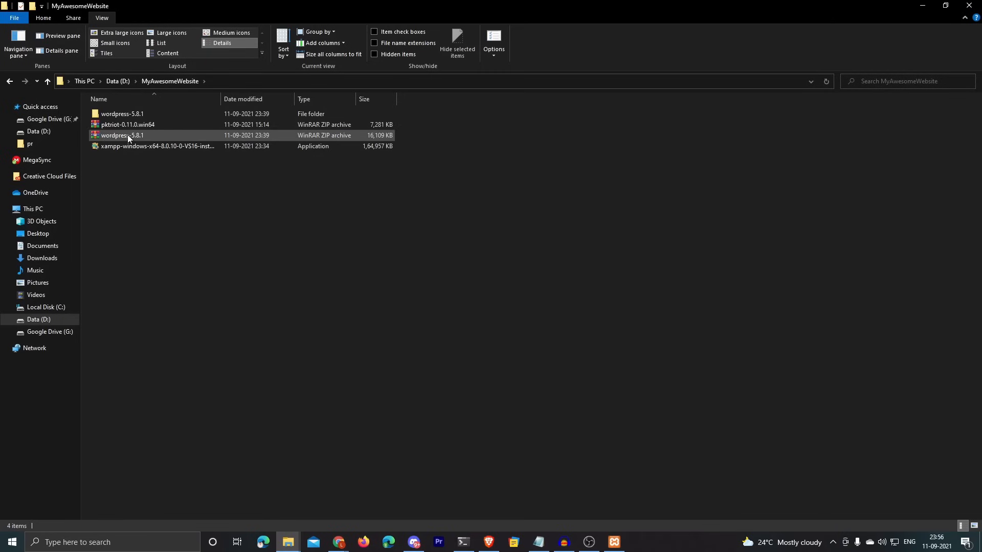
Step: Extract pktriot-0.11.0.win64.zip with 7-Zip and open its inner pktriot-0.11.0 folder
{"action": "left_click", "coordinate": [121, 125]}
{"action": "right_click", "coordinate": [121, 125]}
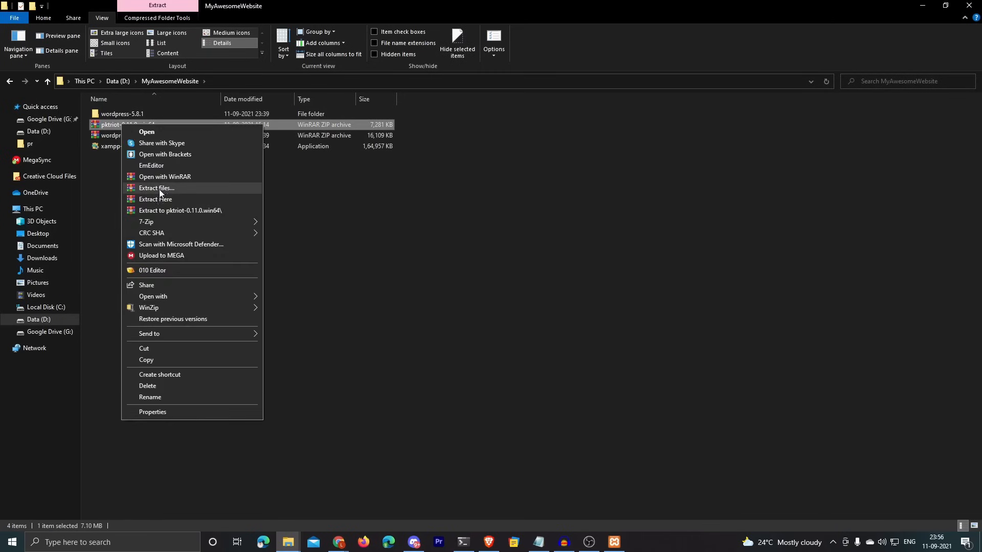
{"action": "mouse_move", "coordinate": [155, 222]}
{"action": "left_click", "coordinate": [326, 266]}
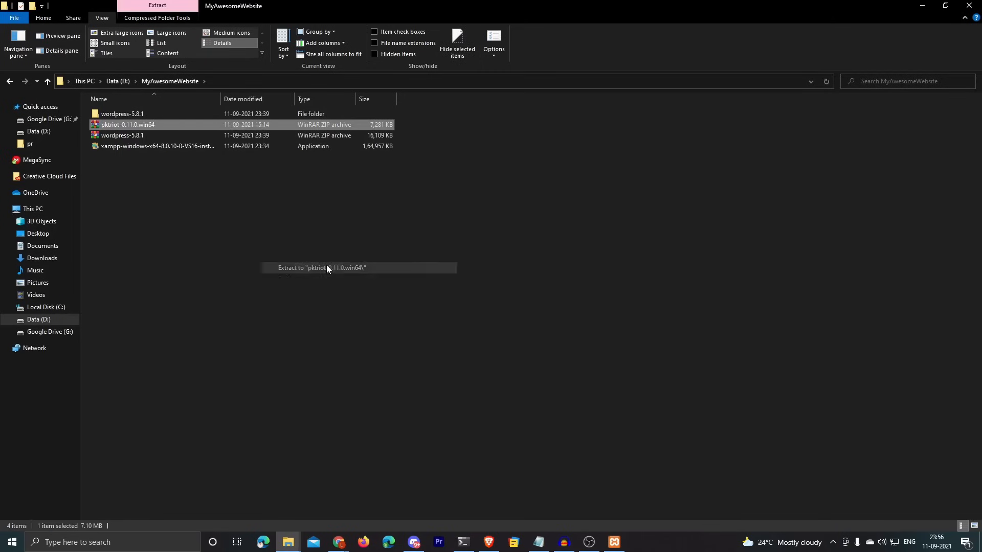
{"action": "left_click", "coordinate": [128, 155]}
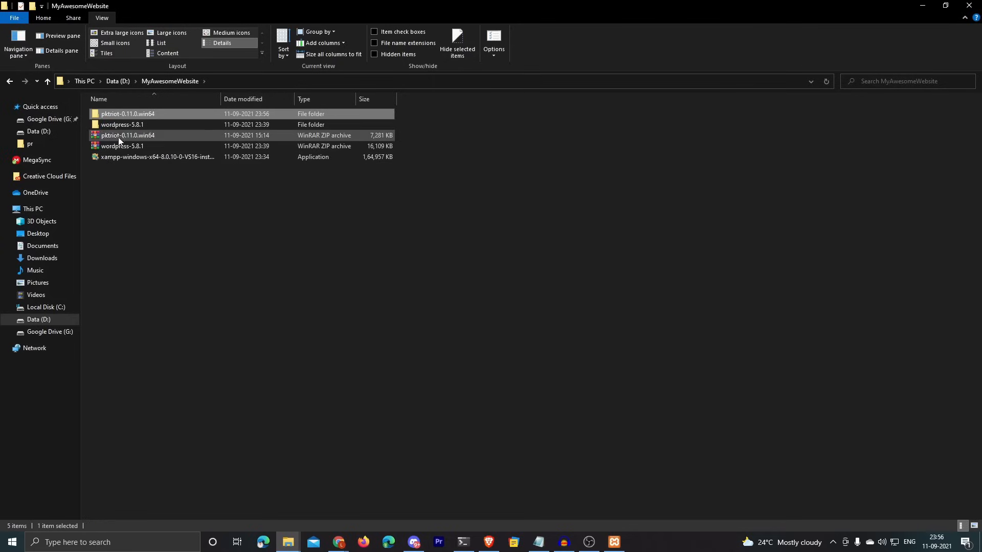
{"action": "double_click", "coordinate": [118, 114]}
{"action": "double_click", "coordinate": [118, 112]}
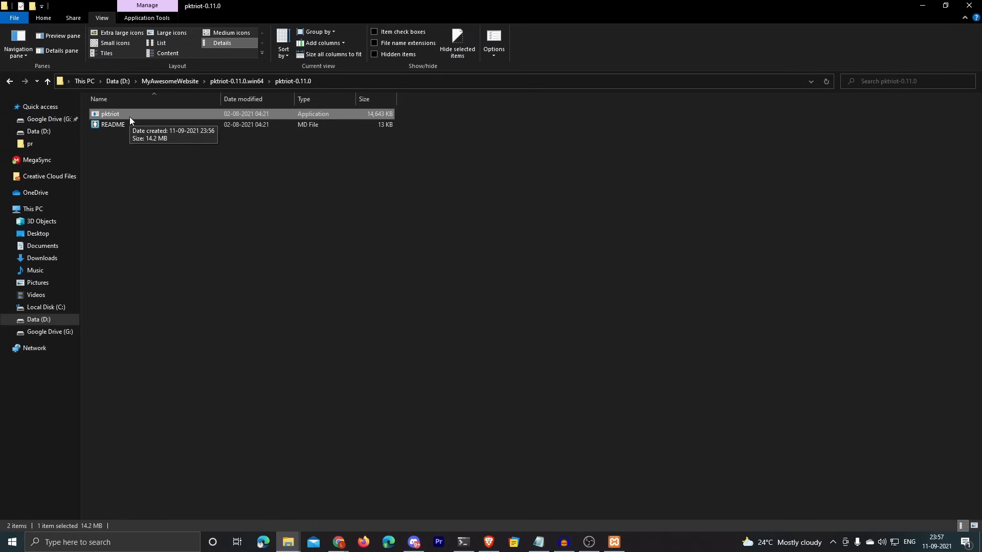
Step: Copy the pktriot-0.11.0 folder path from the Explorer address bar
{"action": "left_click", "coordinate": [286, 182]}
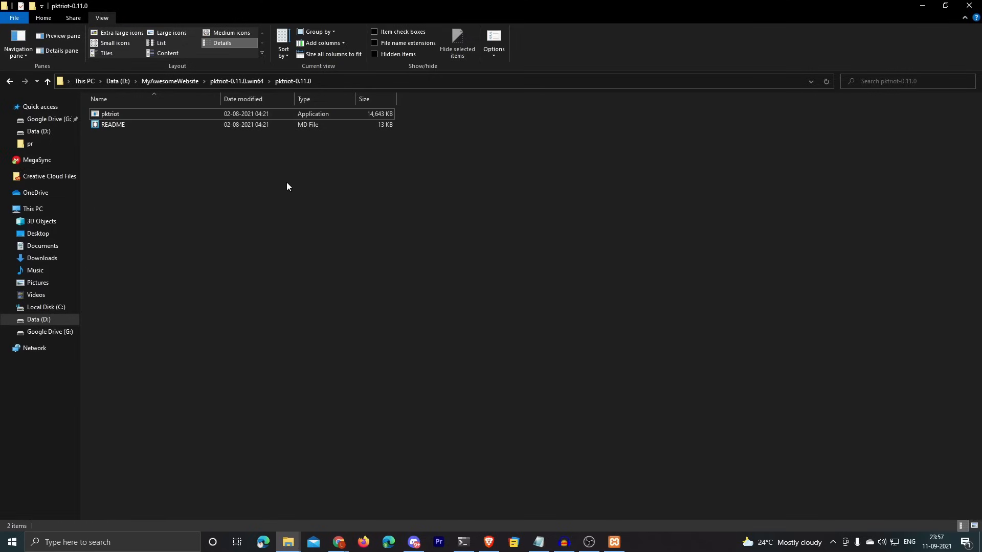
{"action": "left_click", "coordinate": [348, 80]}
{"action": "right_click", "coordinate": [225, 83]}
{"action": "left_click", "coordinate": [253, 117]}
{"action": "left_click", "coordinate": [418, 164]}
{"action": "left_click", "coordinate": [365, 81]}
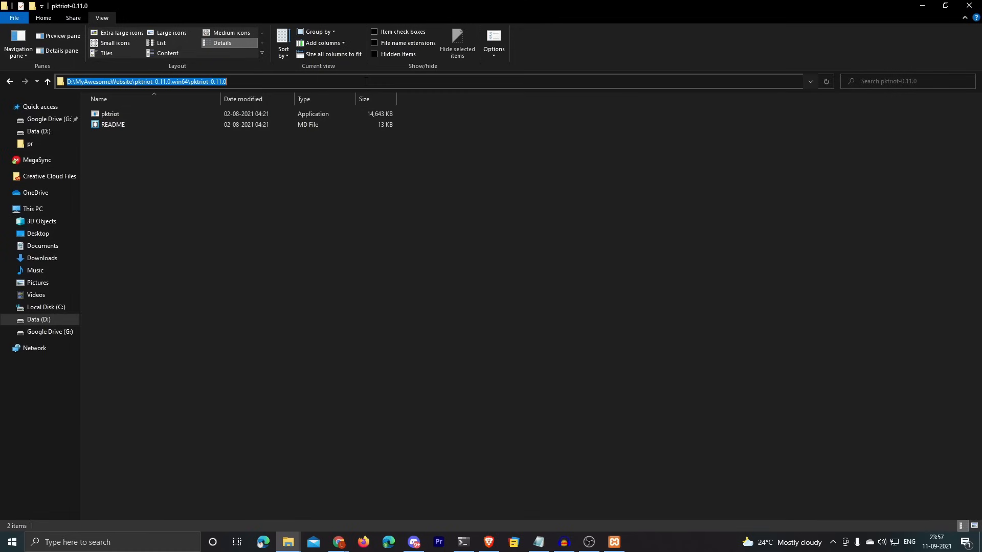
{"action": "right_click", "coordinate": [155, 83]}
{"action": "left_click", "coordinate": [181, 115]}
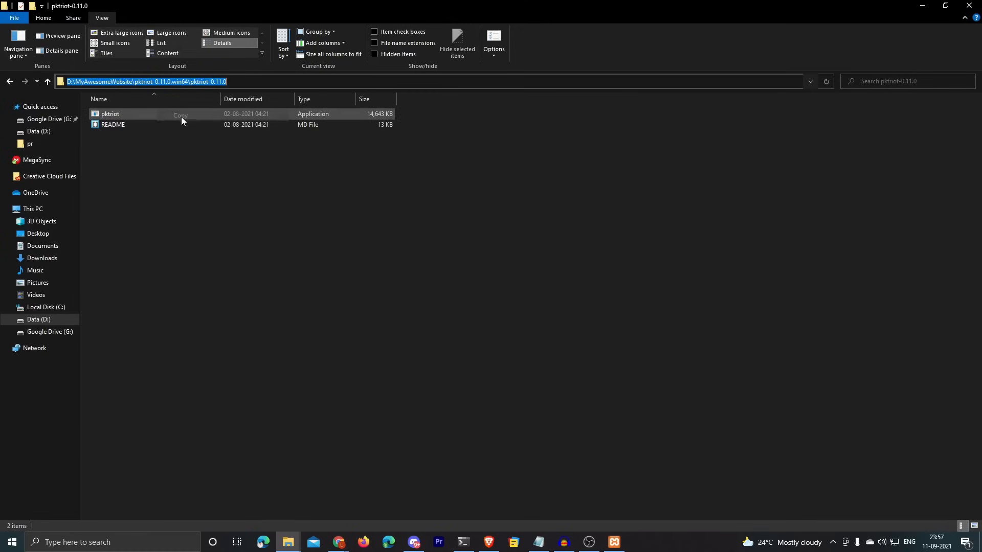
Step: Find 'environment variables' in Windows search and bring up System Properties
{"action": "left_click", "coordinate": [12, 542]}
{"action": "type", "text": "evn"}
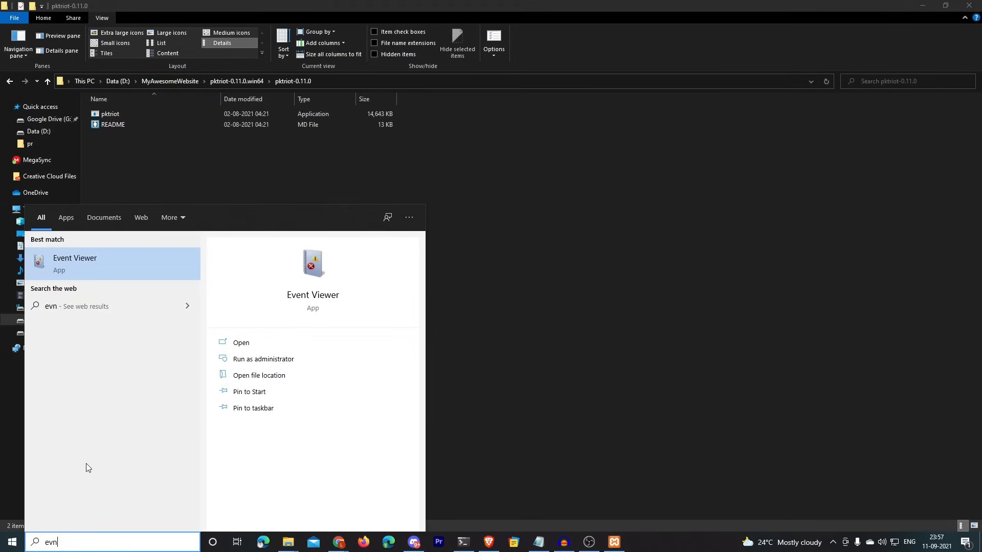
{"action": "key", "text": "BackSpace"}
{"action": "key", "text": "BackSpace"}
{"action": "type", "text": "nvi"}
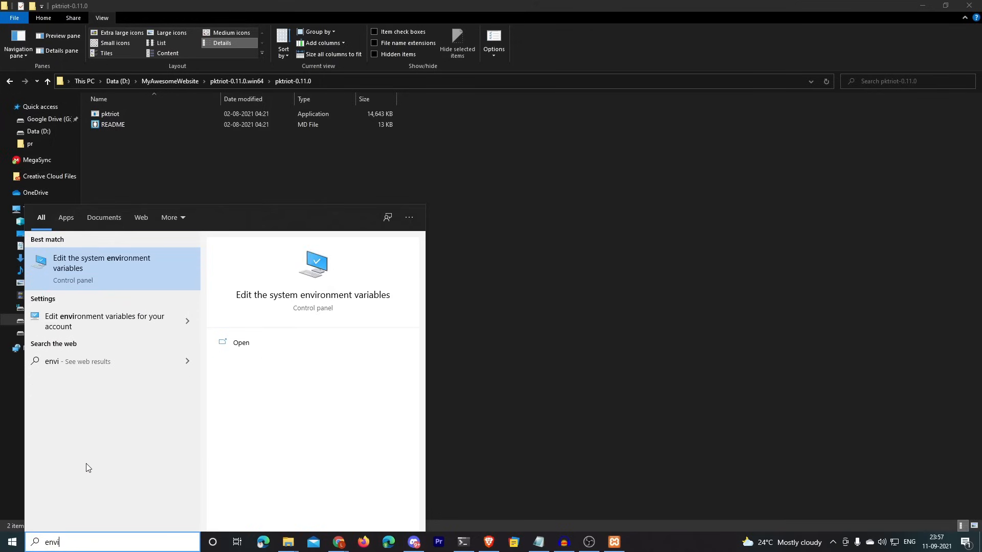
{"action": "type", "text": "ronment varia"}
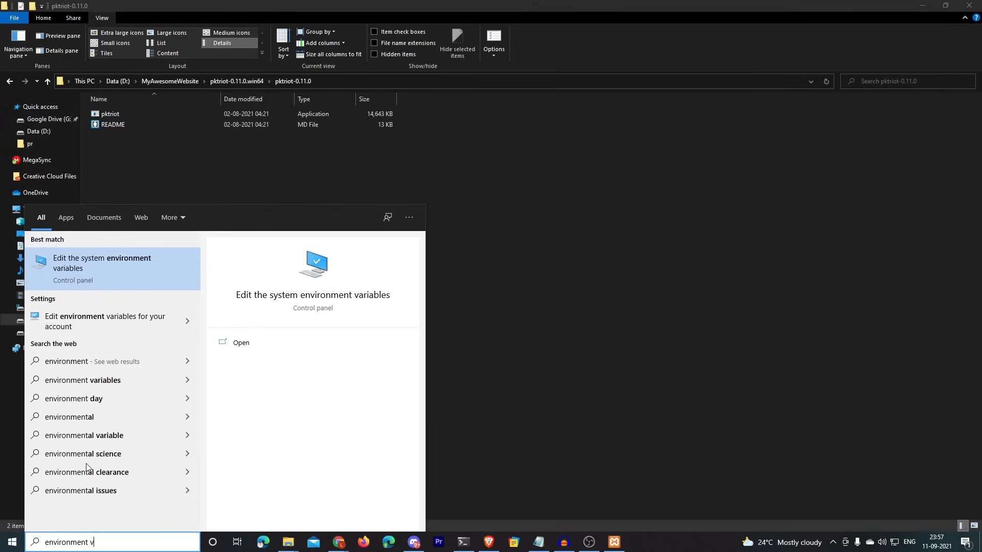
{"action": "left_click", "coordinate": [78, 273]}
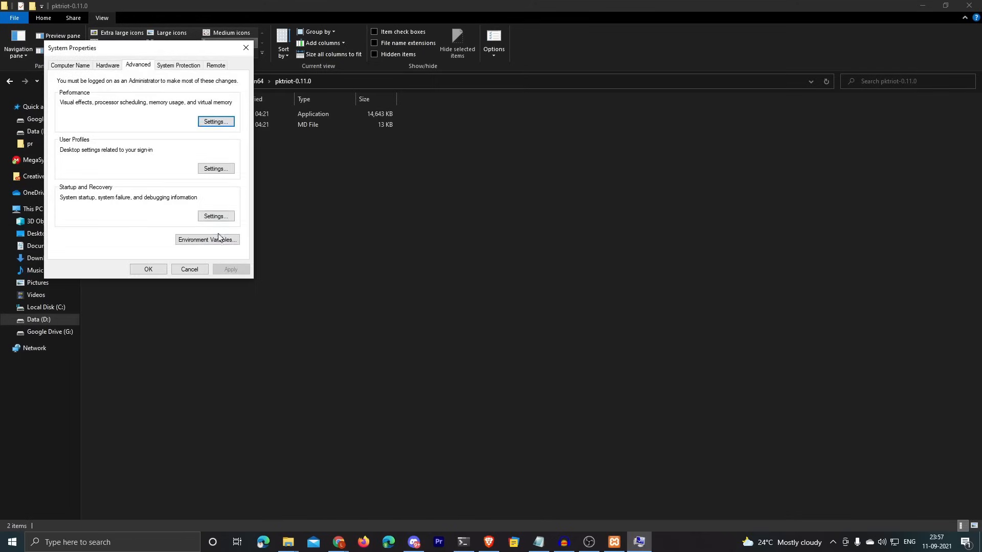
{"action": "left_click_drag", "start_coordinate": [156, 57], "coordinate": [492, 166]}
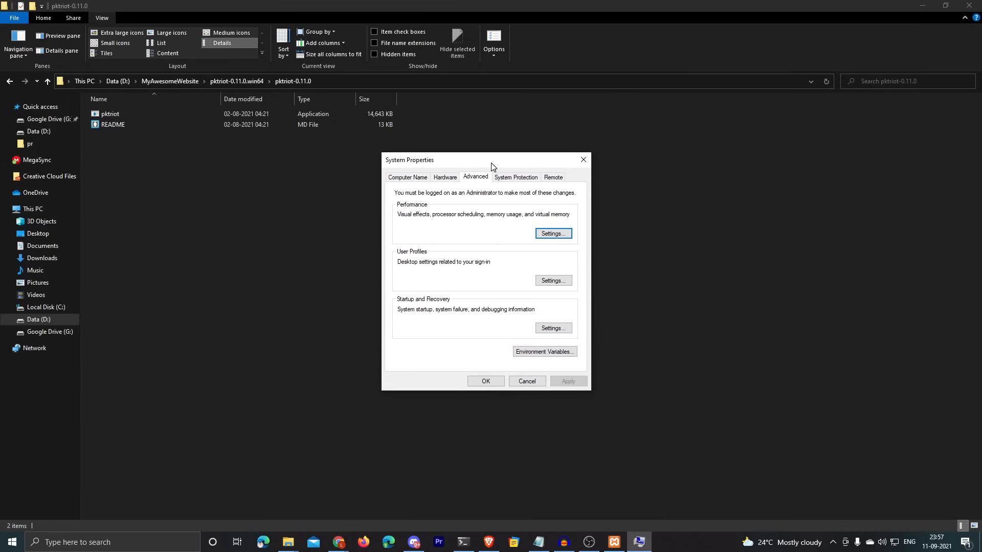
Step: Add D:\MyAwesomeWebsite\pktriot-0.11.0.win64\pktriot-0.11.0 to the user Path and confirm all dialogs
{"action": "left_click", "coordinate": [570, 350]}
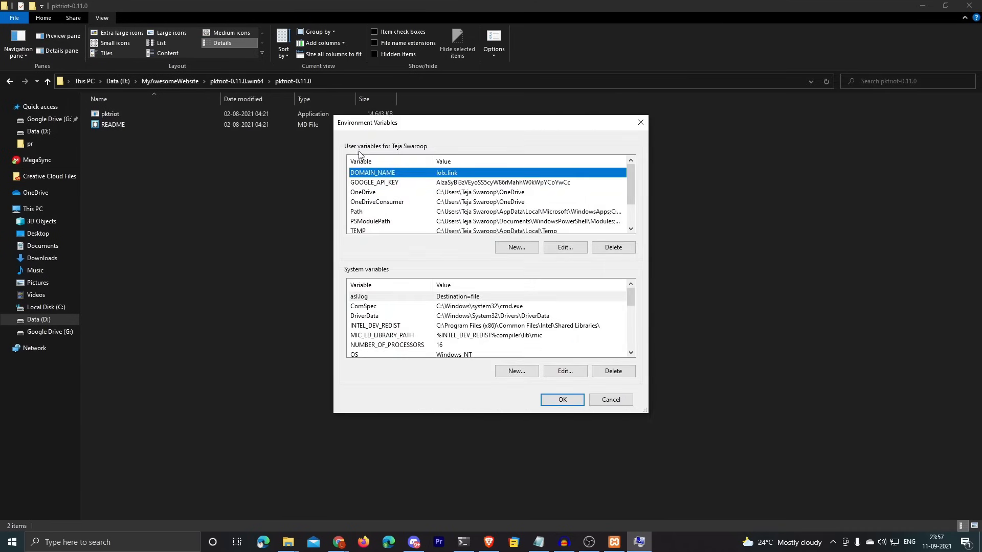
{"action": "double_click", "coordinate": [355, 214]}
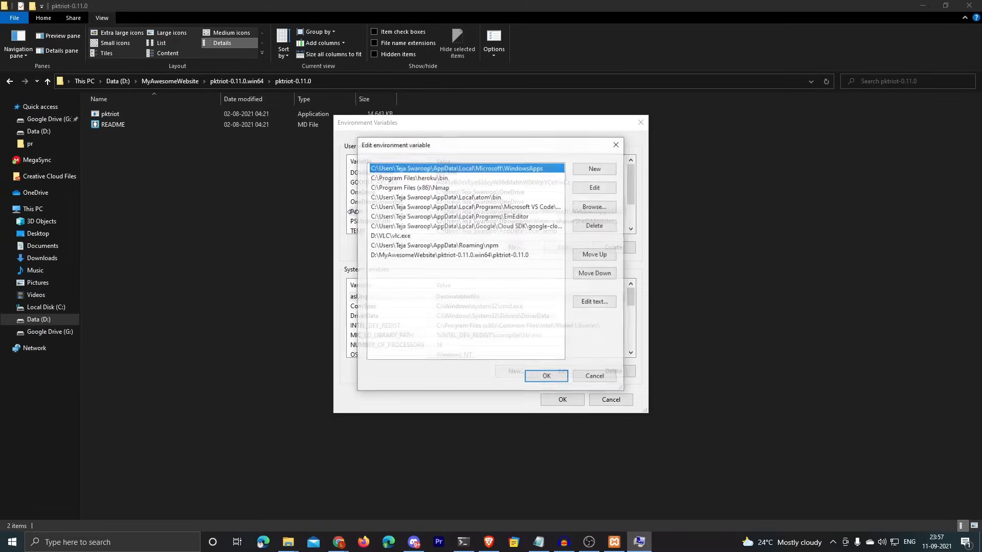
{"action": "left_click_drag", "start_coordinate": [419, 148], "coordinate": [408, 136]}
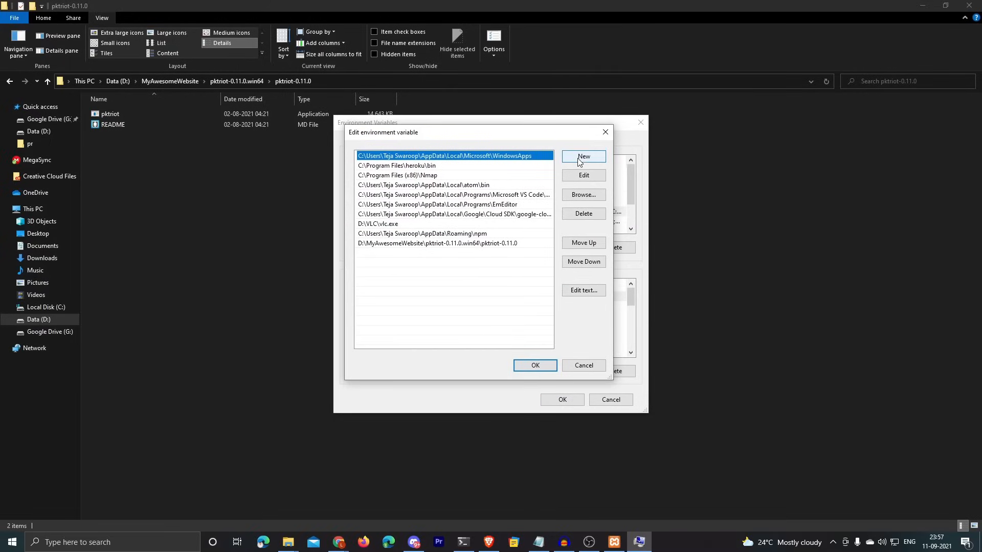
{"action": "left_click", "coordinate": [579, 160]}
{"action": "key", "text": "ctrl+v"}
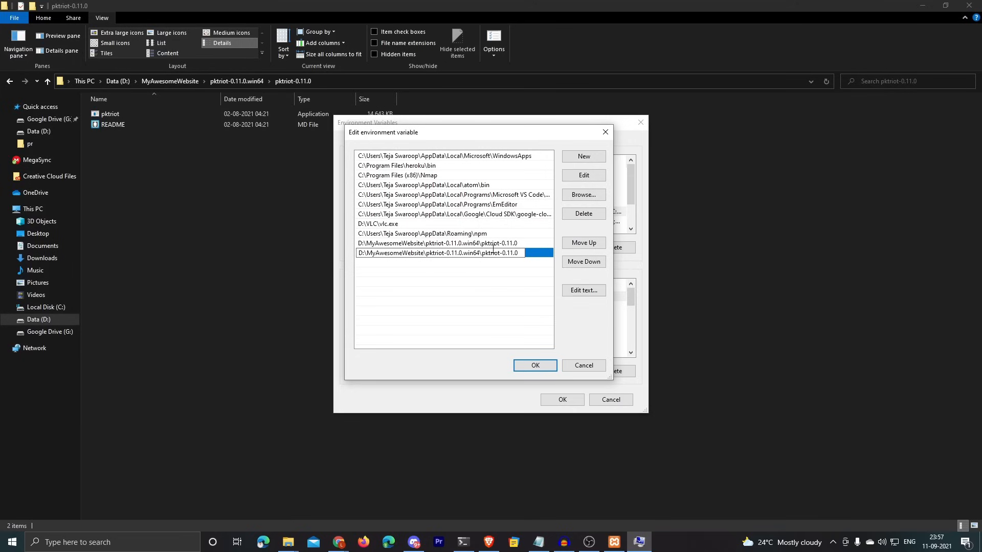
{"action": "left_click", "coordinate": [536, 365]}
{"action": "left_click", "coordinate": [562, 399]}
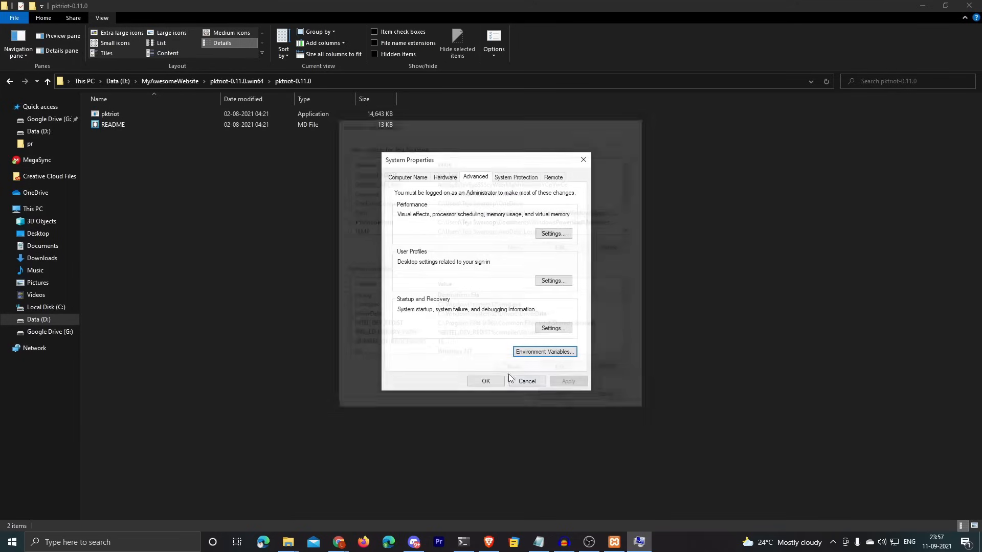
{"action": "left_click", "coordinate": [486, 381]}
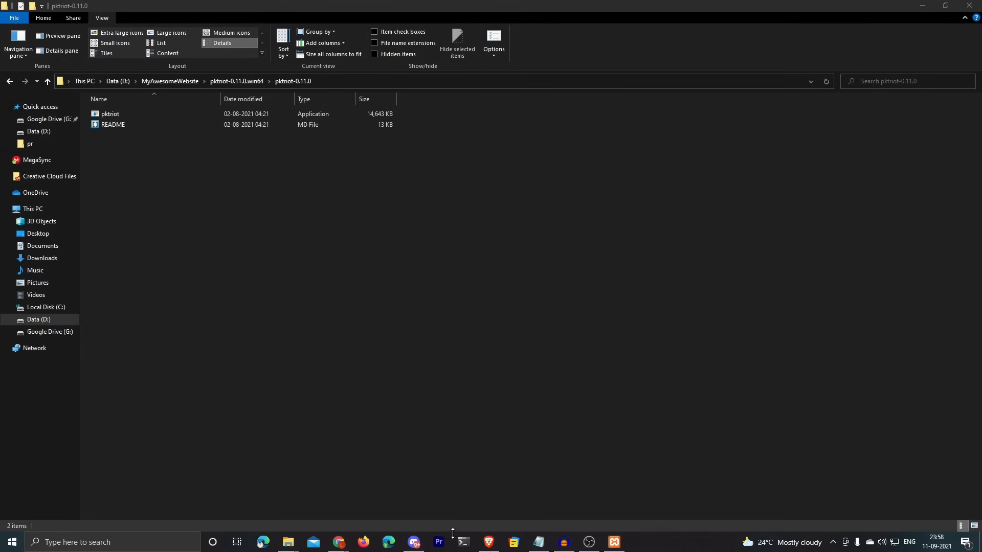
Step: In PowerShell, review pktriot's command list and enter pktriot.exe configure
{"action": "left_click", "coordinate": [463, 542]}
{"action": "left_click_drag", "start_coordinate": [642, 177], "coordinate": [948, 154]}
{"action": "left_click_drag", "start_coordinate": [612, 77], "coordinate": [605, 100]}
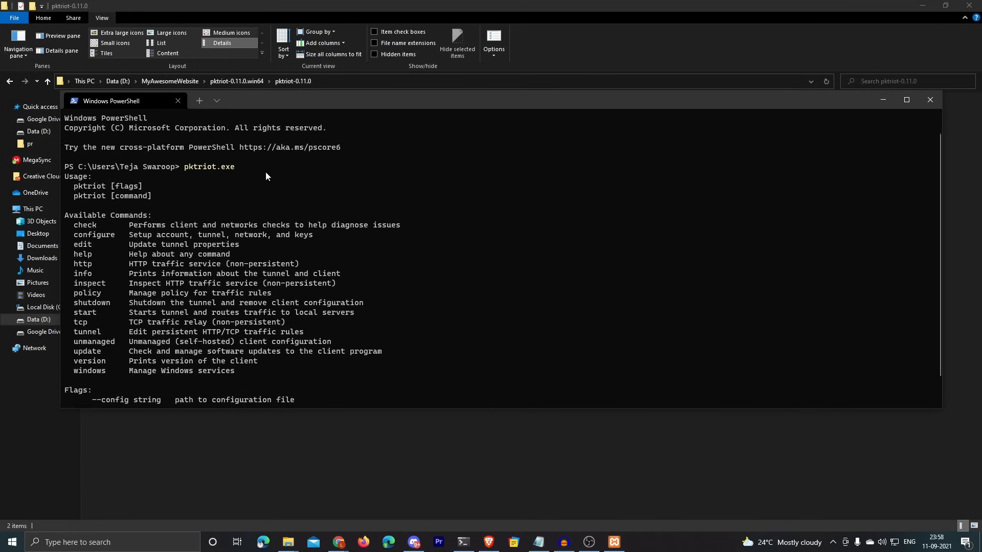
{"action": "left_click_drag", "start_coordinate": [70, 180], "coordinate": [206, 262]}
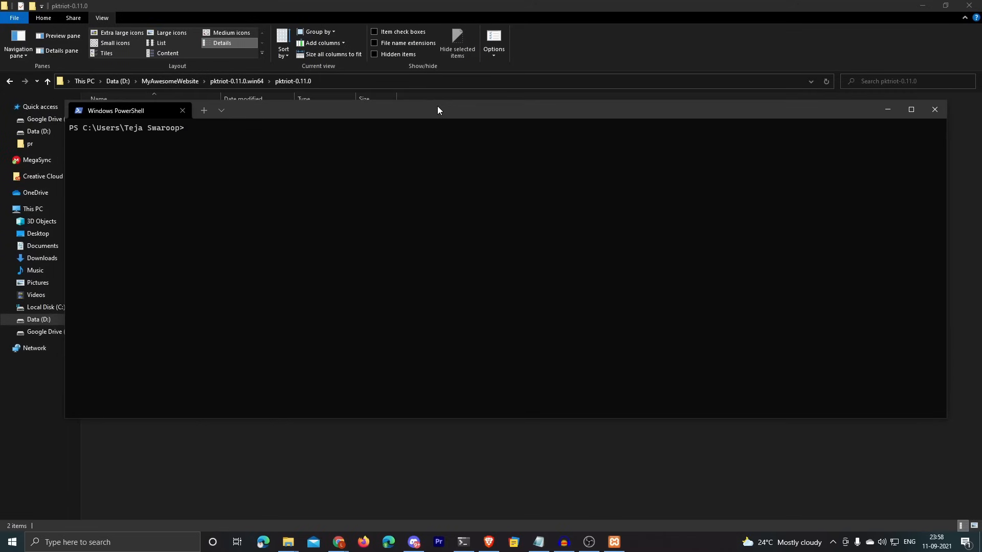
{"action": "type", "text": "pktriot.exe configur"}
{"action": "key", "text": "BackSpace"}
{"action": "key", "text": "BackSpace"}
{"action": "key", "text": "BackSpace"}
{"action": "type", "text": "igure"}
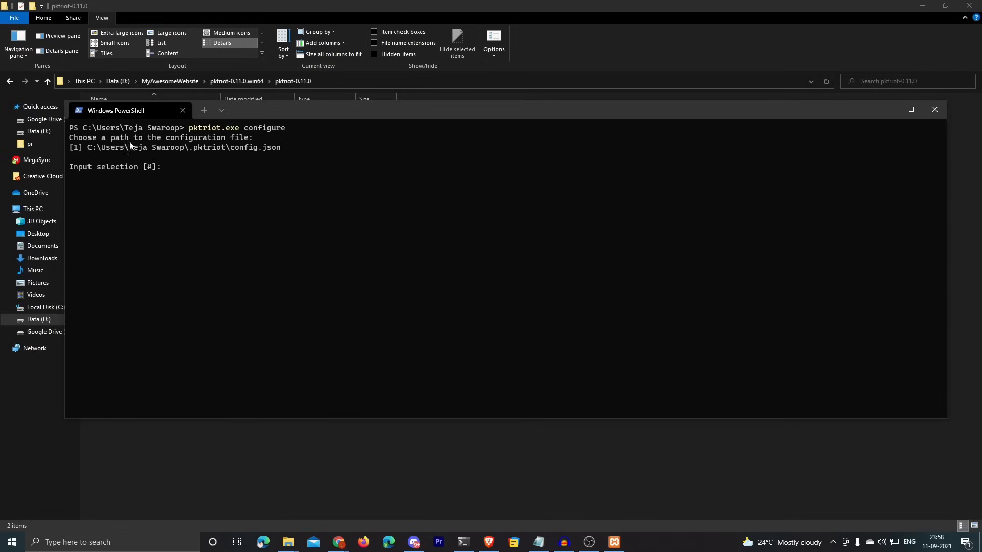
{"action": "type", "text": "1"}
Step: Keep the default config.json location and log in with the account e-mail and password
{"action": "key", "text": "Return"}
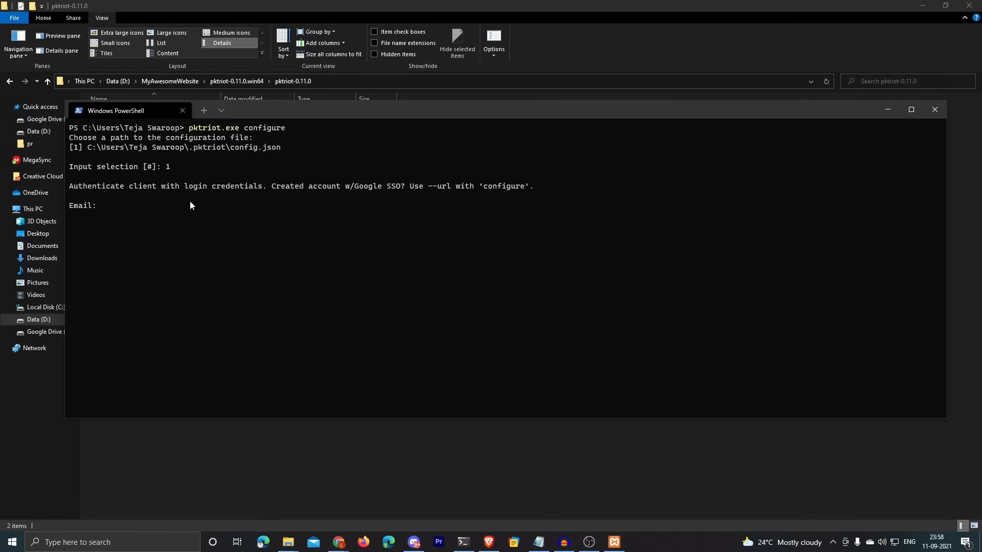
{"action": "left_click_drag", "start_coordinate": [135, 185], "coordinate": [260, 185]}
{"action": "left_click", "coordinate": [260, 185]}
{"action": "key", "text": "Return"}
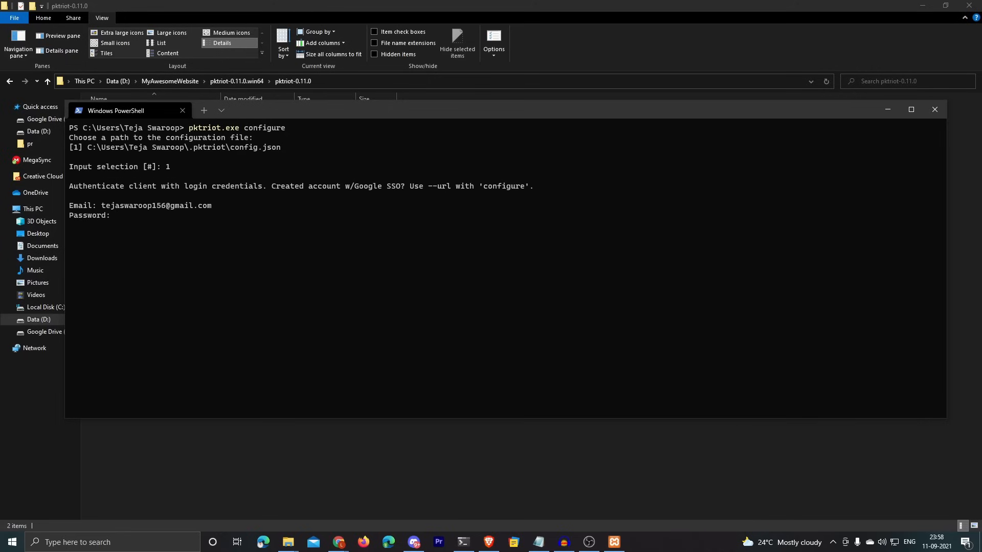
{"action": "key", "text": "Return"}
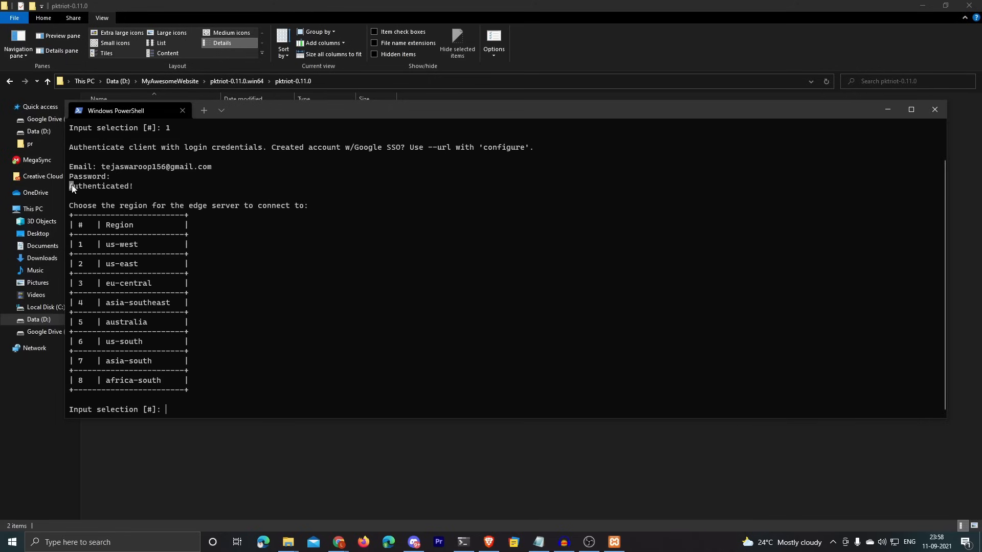
{"action": "left_click_drag", "start_coordinate": [72, 188], "coordinate": [142, 184]}
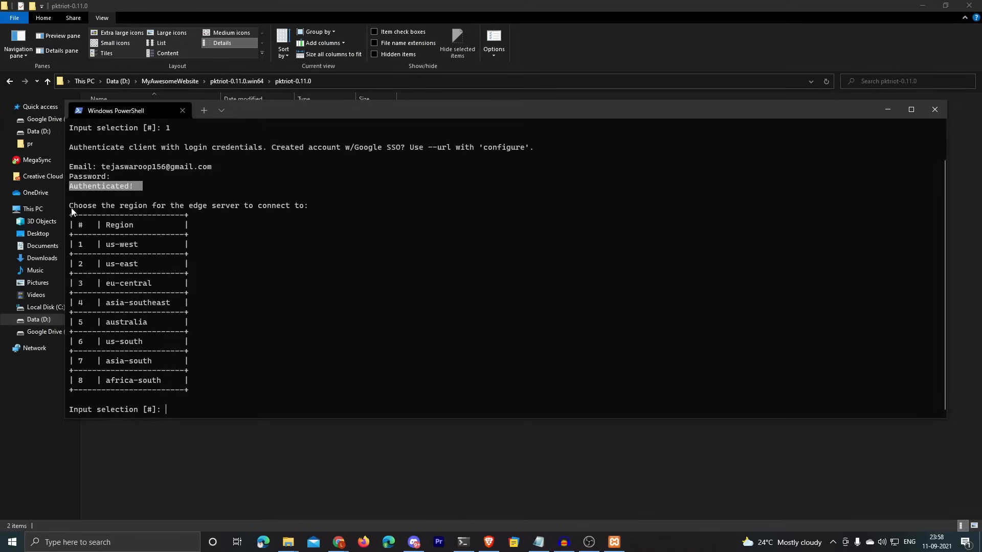
Step: Choose region 4, asia-southeast, and note the assigned hostname icy-glitter-03324.pktriot.net
{"action": "left_click_drag", "start_coordinate": [72, 208], "coordinate": [198, 214]}
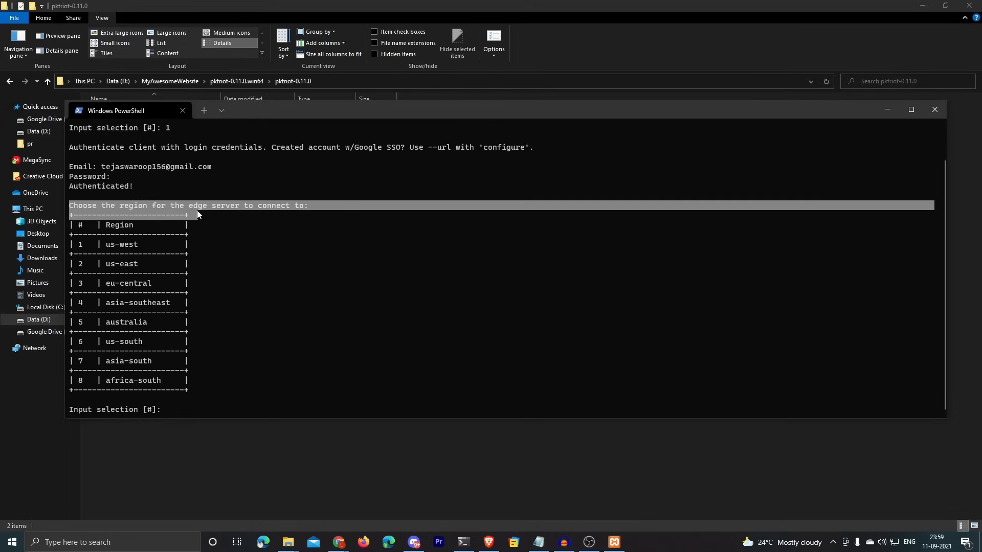
{"action": "left_click_drag", "start_coordinate": [106, 303], "coordinate": [167, 303]}
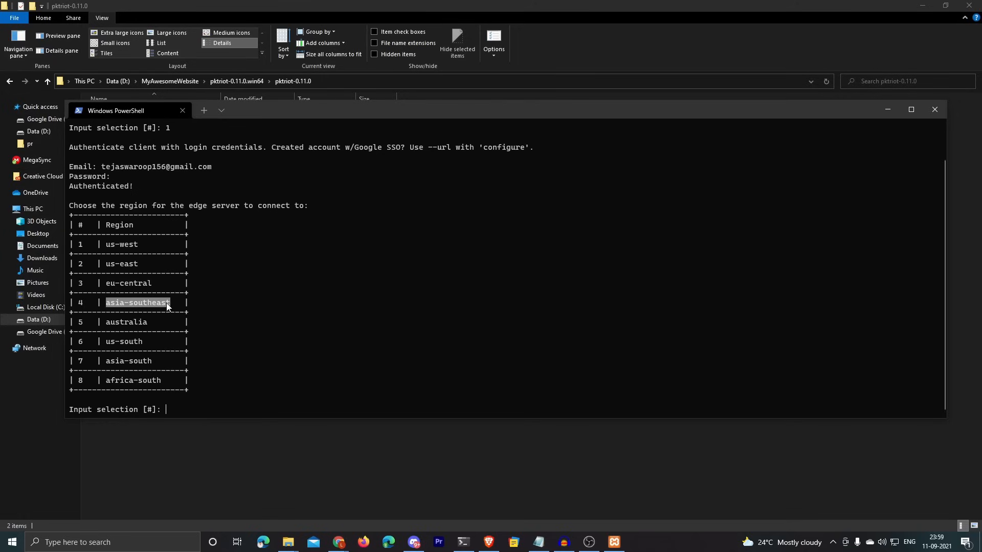
{"action": "left_click", "coordinate": [210, 397]}
{"action": "type", "text": "4"}
{"action": "key", "text": "Return"}
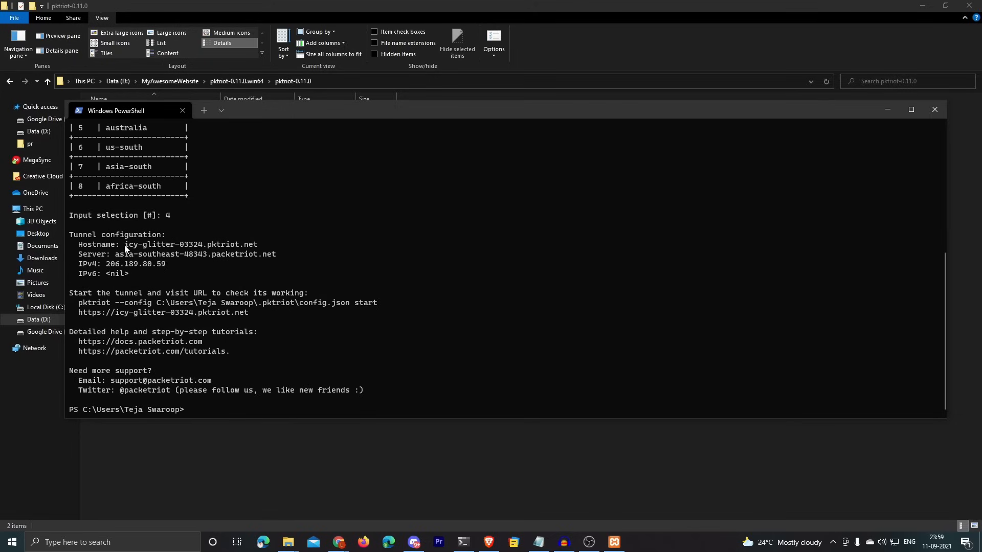
{"action": "left_click_drag", "start_coordinate": [124, 244], "coordinate": [252, 243]}
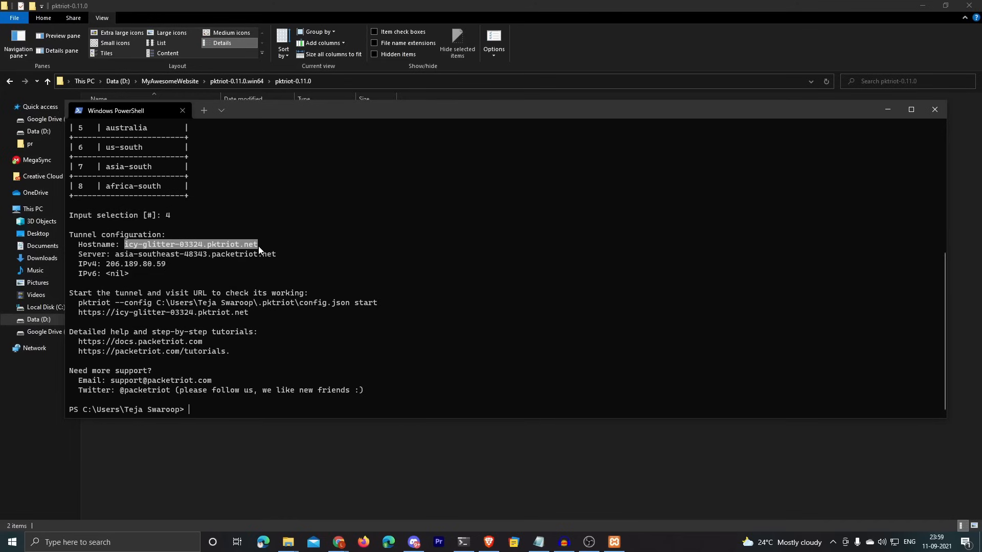
{"action": "left_click_drag", "start_coordinate": [128, 243], "coordinate": [261, 245]}
Step: Run pktriot.exe edit --name 'wordpress_tunnel' and confirm 'Tunnel name updated'
{"action": "left_click", "coordinate": [167, 259]}
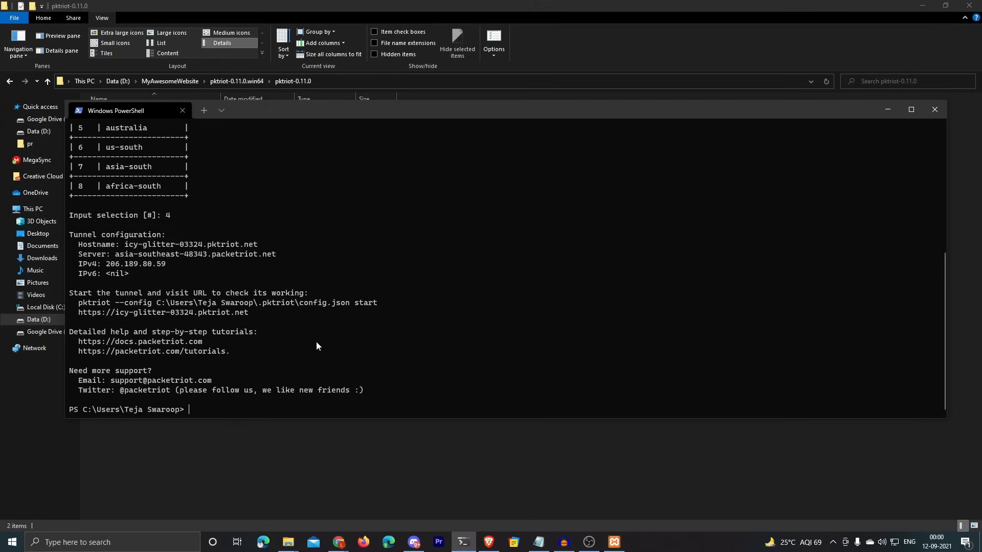
{"action": "type", "text": "pktriot.ex"}
{"action": "type", "text": "e edit -"}
{"action": "type", "text": "-name "}
{"action": "type", "text": "'"}
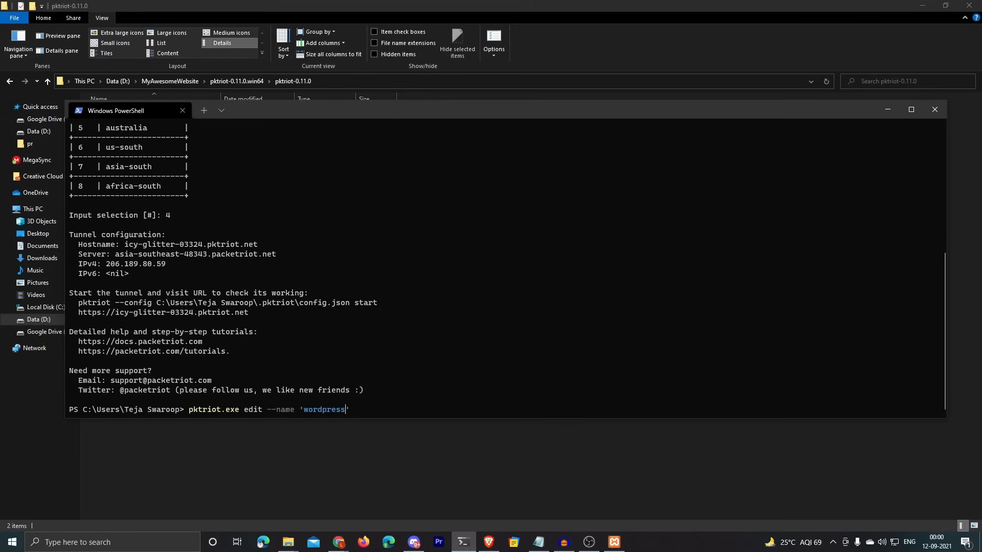
{"action": "type", "text": "wordpress_tunnel"}
{"action": "key", "text": "Return"}
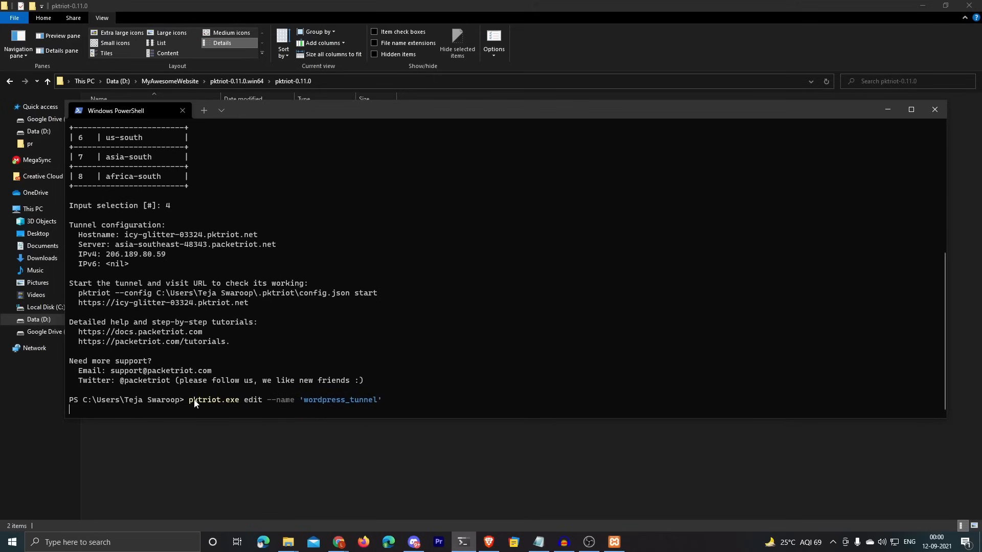
{"action": "left_click_drag", "start_coordinate": [71, 401], "coordinate": [153, 405]}
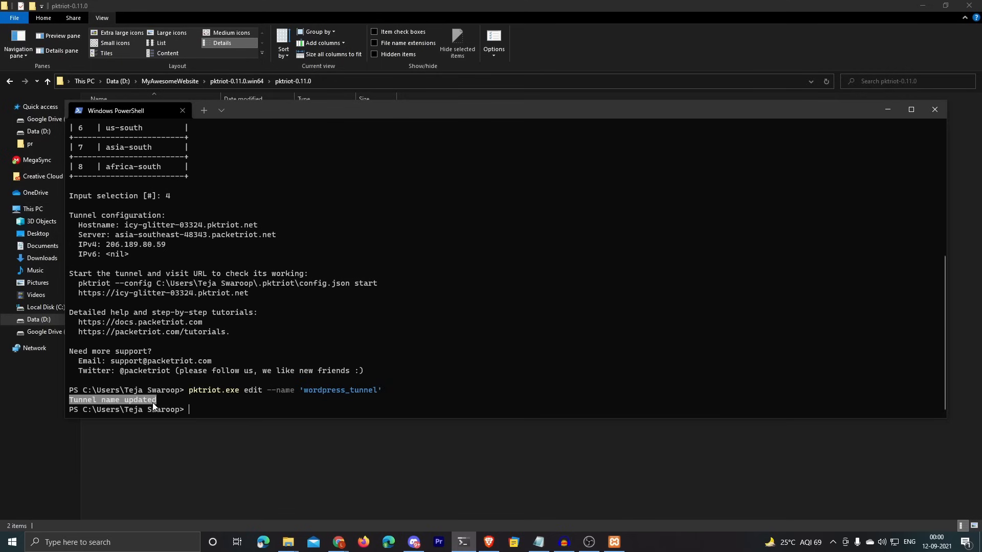
Step: In the Packetriot dashboard, view Tunnels listing wordpress_tunnel at icy-glitter-03324.pktriot.net
{"action": "mouse_move", "coordinate": [339, 542]}
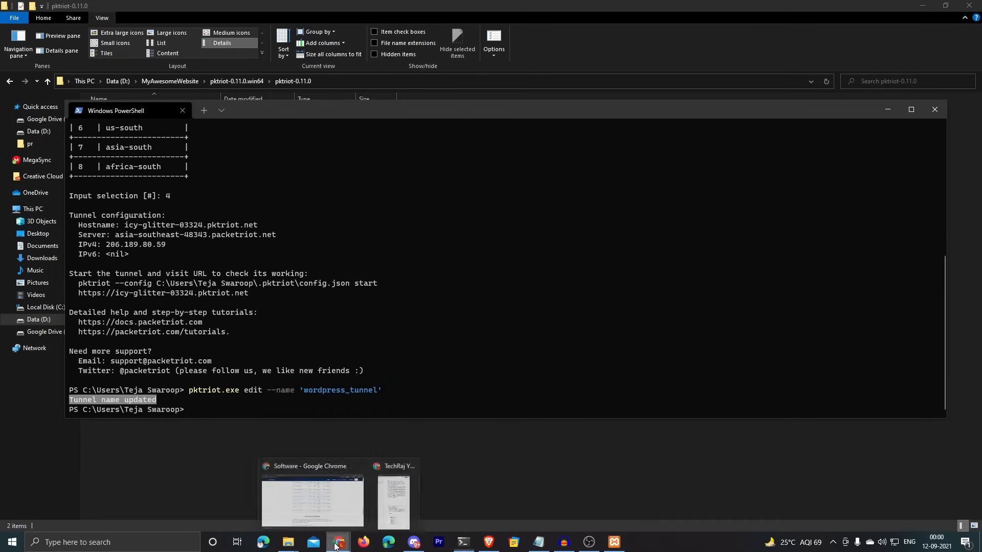
{"action": "left_click", "coordinate": [333, 506]}
{"action": "scroll", "coordinate": [208, 281], "scroll_direction": "up", "scroll_amount": 12}
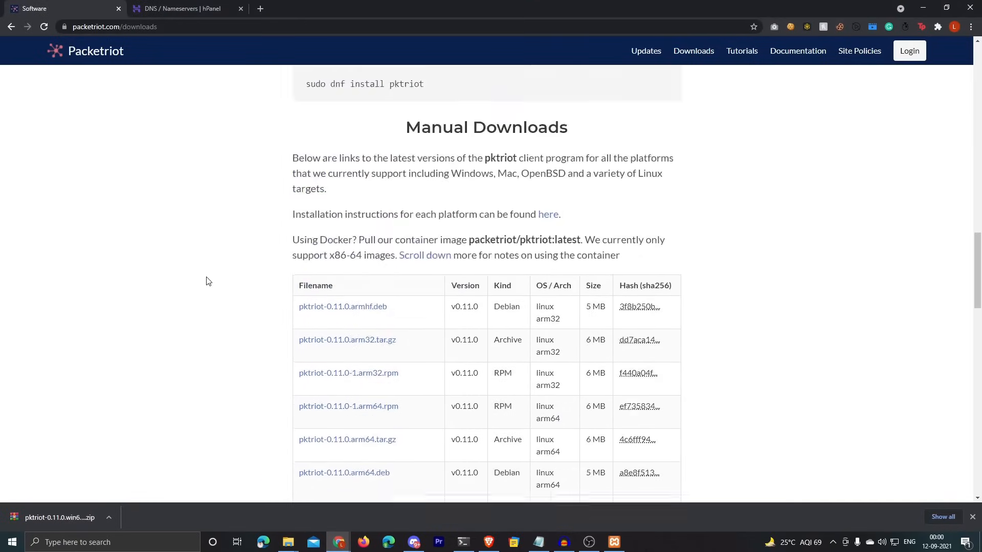
{"action": "left_click", "coordinate": [113, 54]}
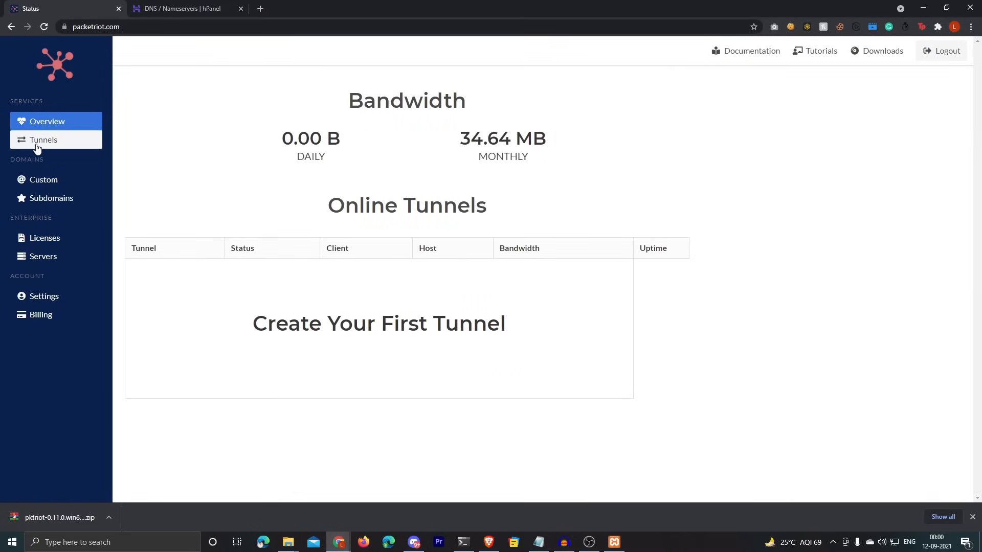
{"action": "left_click", "coordinate": [37, 143]}
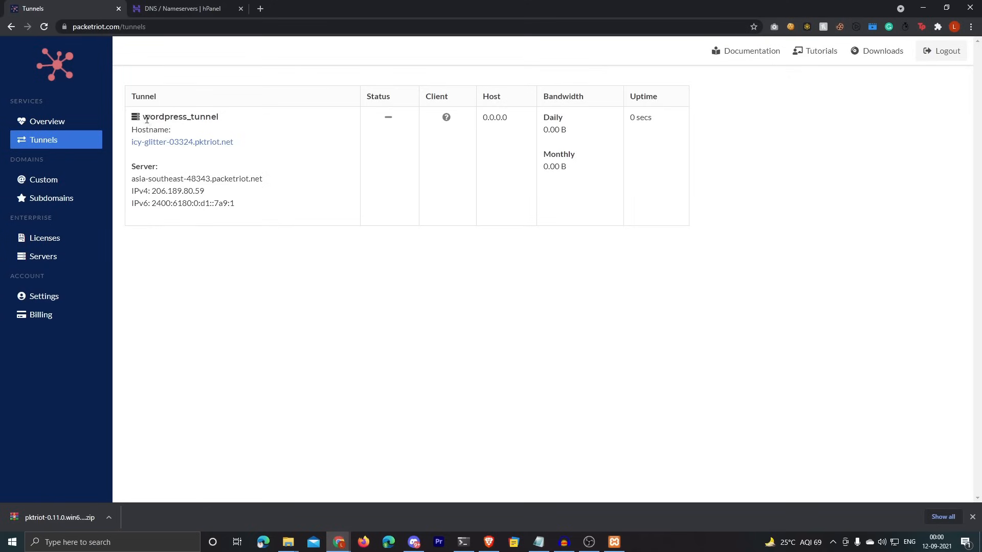
{"action": "left_click_drag", "start_coordinate": [143, 119], "coordinate": [133, 145]}
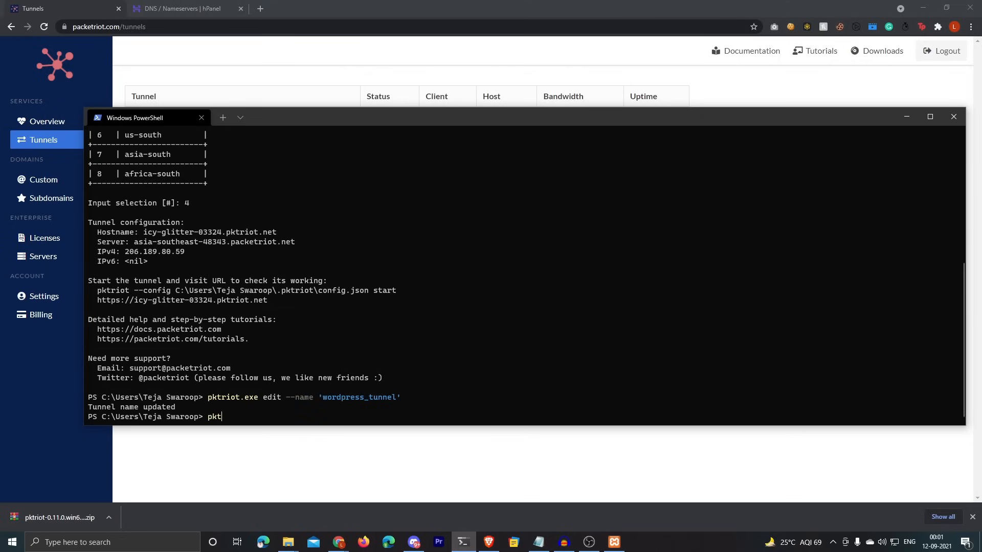
Step: Enter pktriot.exe tunnel http add for icy-glitter-03324.pktriot.net to localhost port 80 with --letsencrypt
{"action": "type", "text": "riot.exe tunnel http add --domain"}
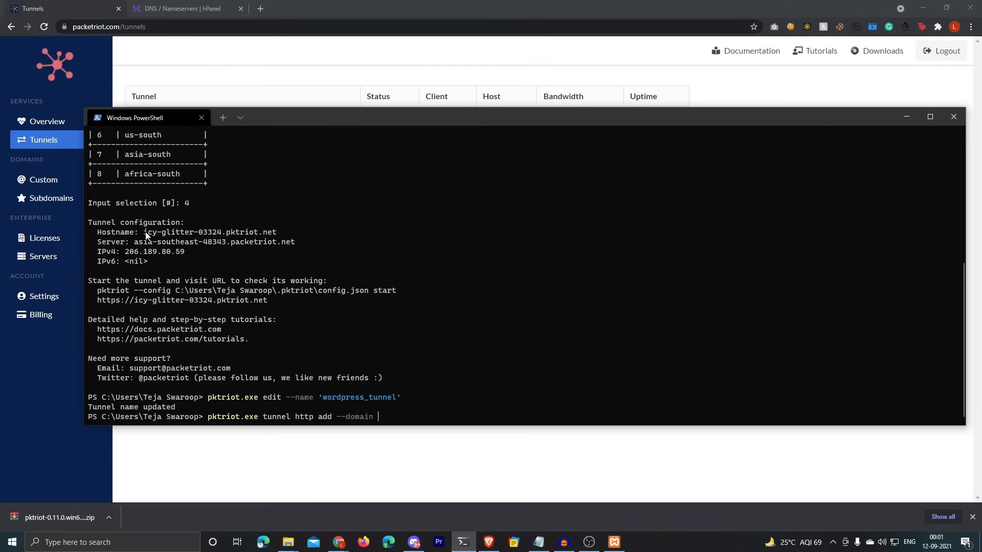
{"action": "left_click_drag", "start_coordinate": [144, 234], "coordinate": [275, 229]}
{"action": "type", "text": "n"}
{"action": "key", "text": "ctrl+c"}
{"action": "key", "text": "ctrl+v"}
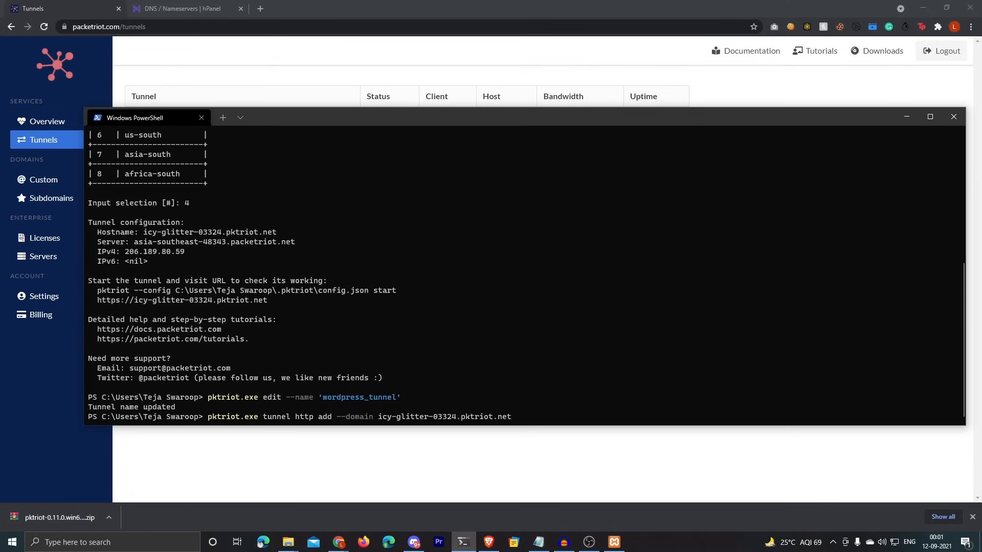
{"action": "type", "text": "--destination localhost -http "}
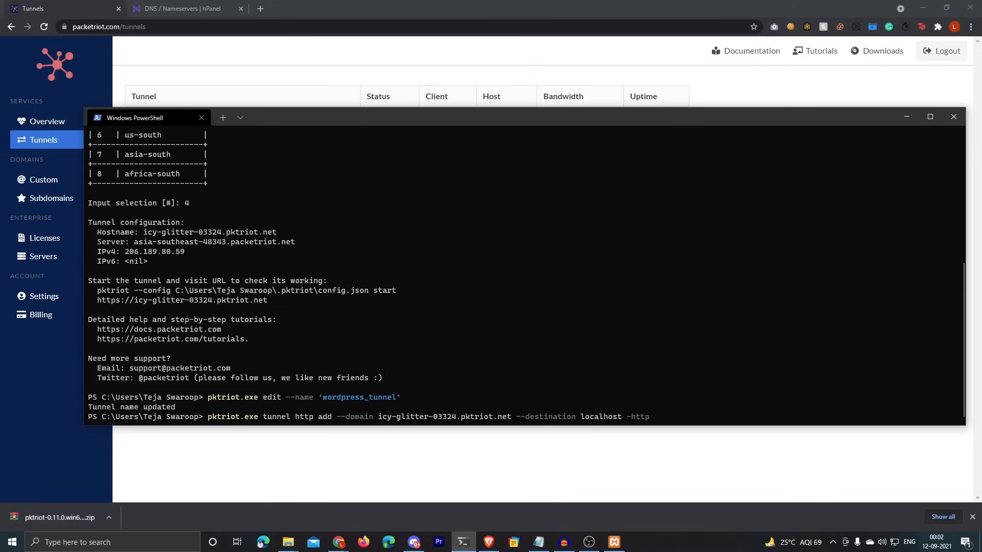
{"action": "type", "text": "80"}
{"action": "double_click", "coordinate": [658, 417]}
{"action": "type", "text": "--letsencrypt"}
{"action": "left_click_drag", "start_coordinate": [682, 417], "coordinate": [728, 419]}
{"action": "key", "text": "ctrl+c"}
{"action": "key", "text": "Return"}
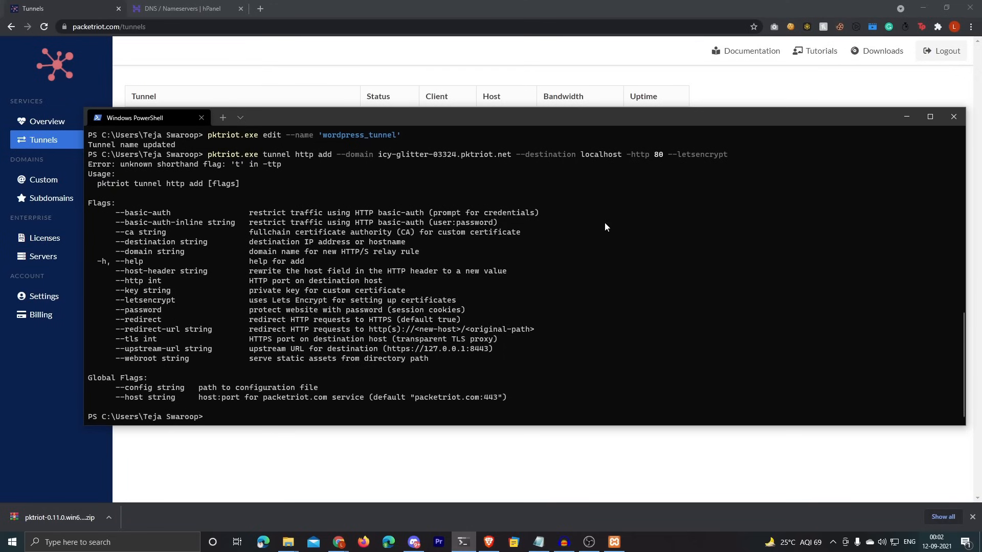
{"action": "key", "text": "Up"}
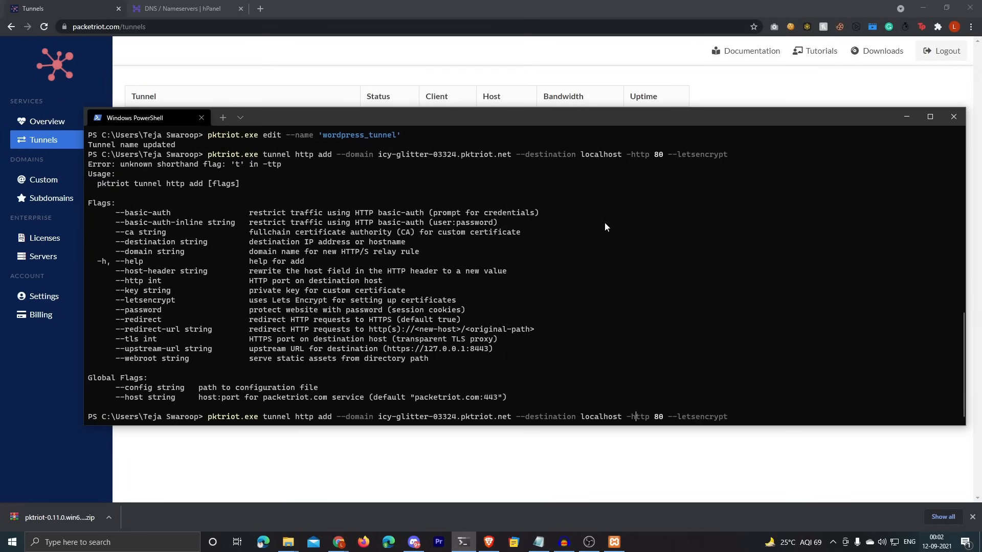
Step: Rerun the rule with --http corrected, then check domain and localhost destination via pktriot.exe info
{"action": "type", "text": "-"}
{"action": "key", "text": "Return"}
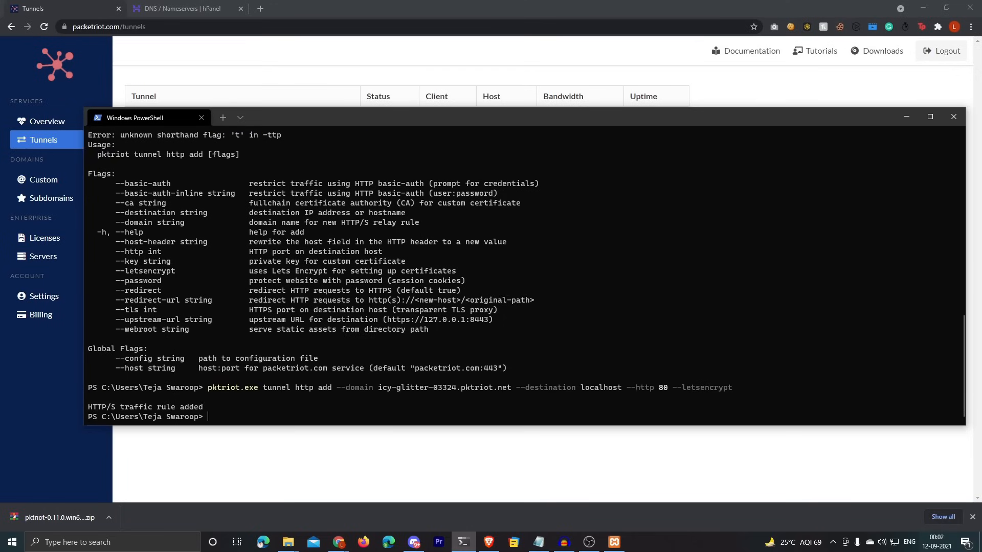
{"action": "left_click_drag", "start_coordinate": [89, 407], "coordinate": [204, 411]}
{"action": "left_click", "coordinate": [213, 417]}
{"action": "type", "text": "pktriot.exe info"}
{"action": "key", "text": "Return"}
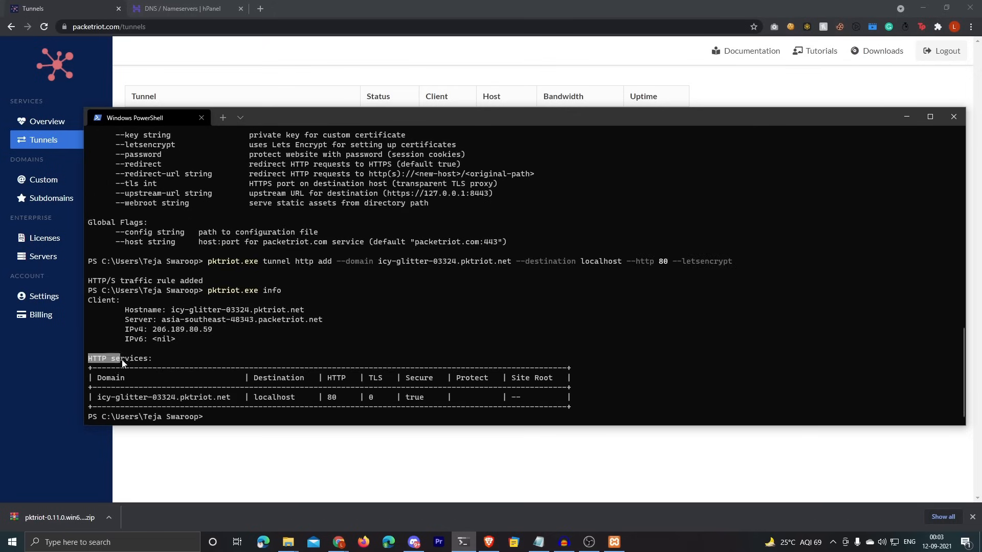
{"action": "left_click_drag", "start_coordinate": [98, 398], "coordinate": [227, 400]}
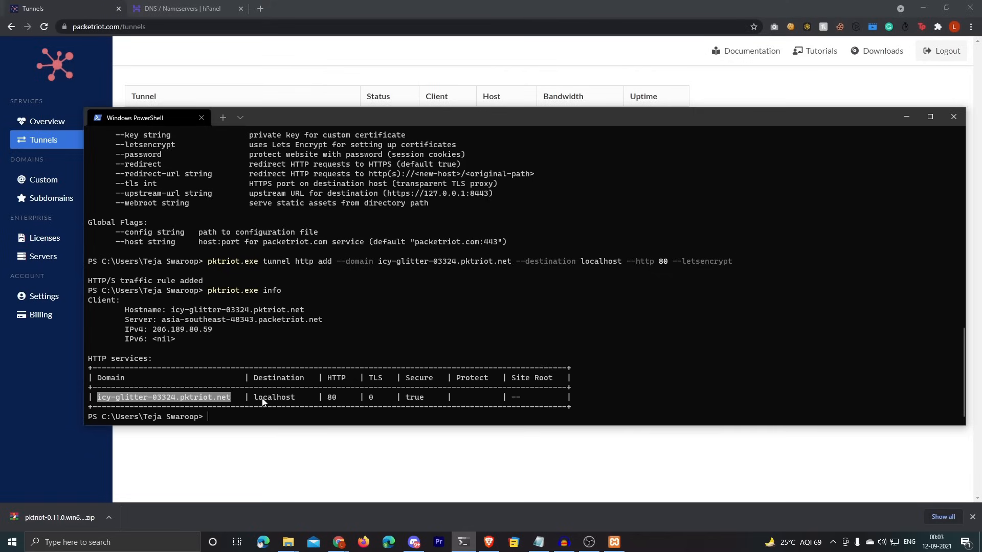
{"action": "left_click_drag", "start_coordinate": [249, 397], "coordinate": [335, 400]}
{"action": "left_click", "coordinate": [403, 380]}
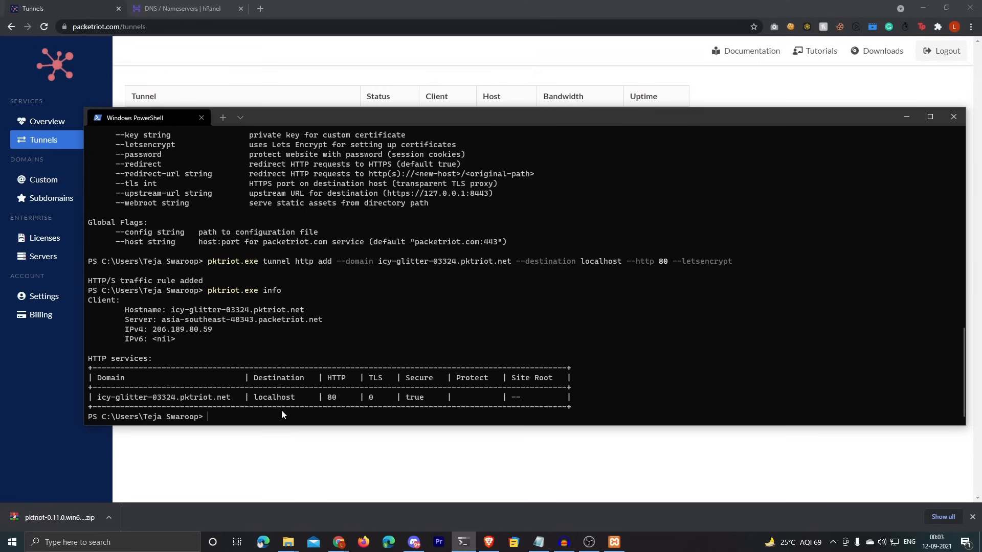
Step: Start the tunnel with pktriot.exe start and copy its domain into a new Brave tab
{"action": "type", "text": "pktriot.exe start"}
{"action": "key", "text": "Return"}
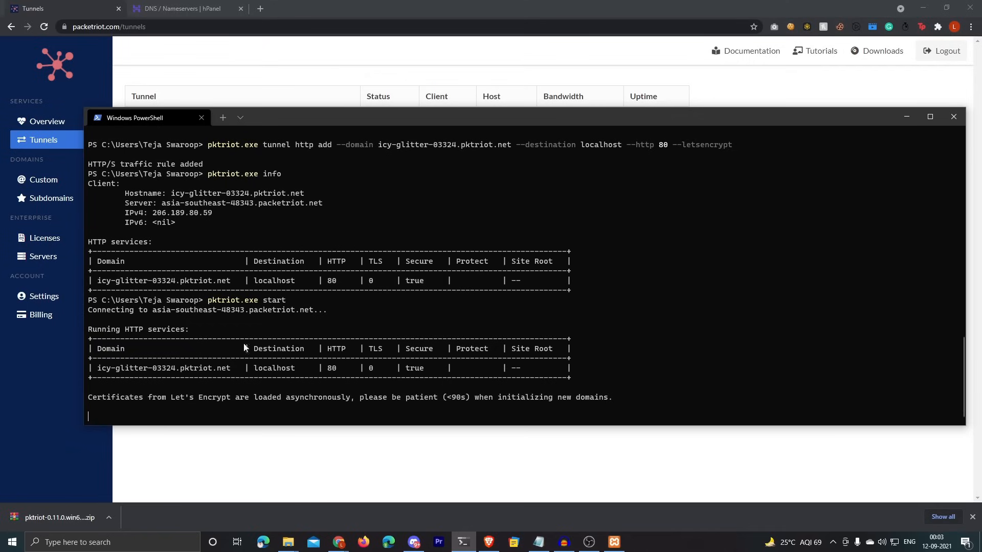
{"action": "left_click_drag", "start_coordinate": [98, 368], "coordinate": [225, 370]}
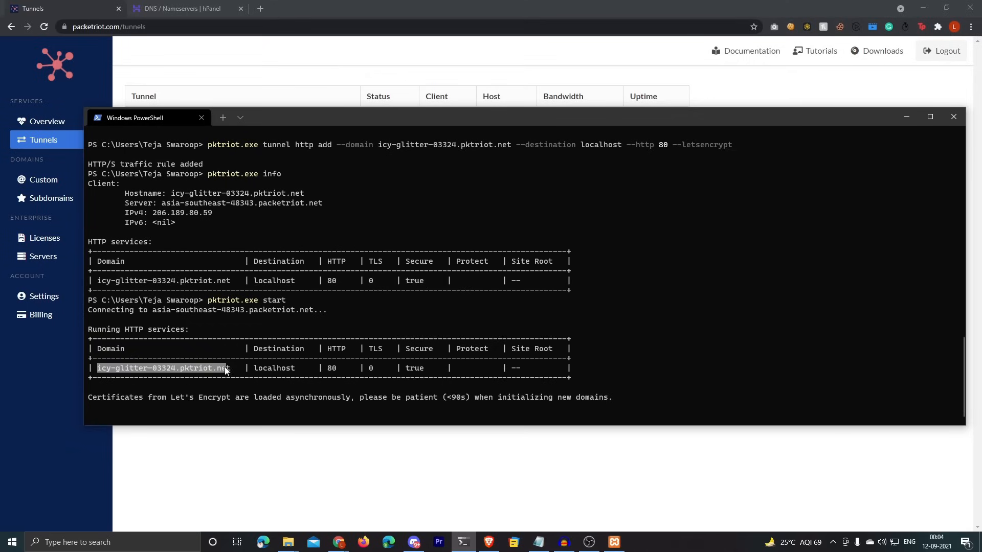
{"action": "right_click", "coordinate": [226, 367]}
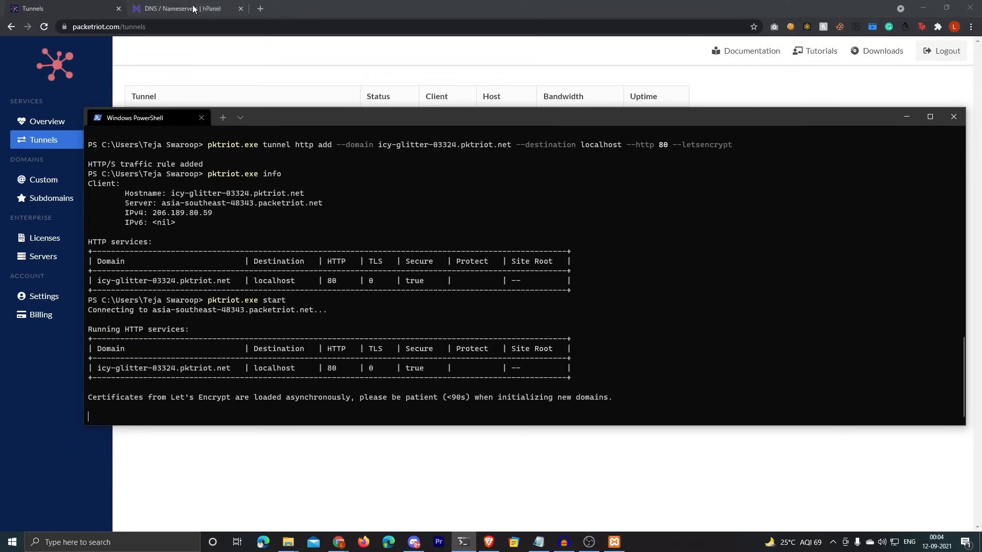
{"action": "left_click", "coordinate": [489, 541]}
{"action": "left_click", "coordinate": [864, 7]}
{"action": "key", "text": "ctrl+v"}
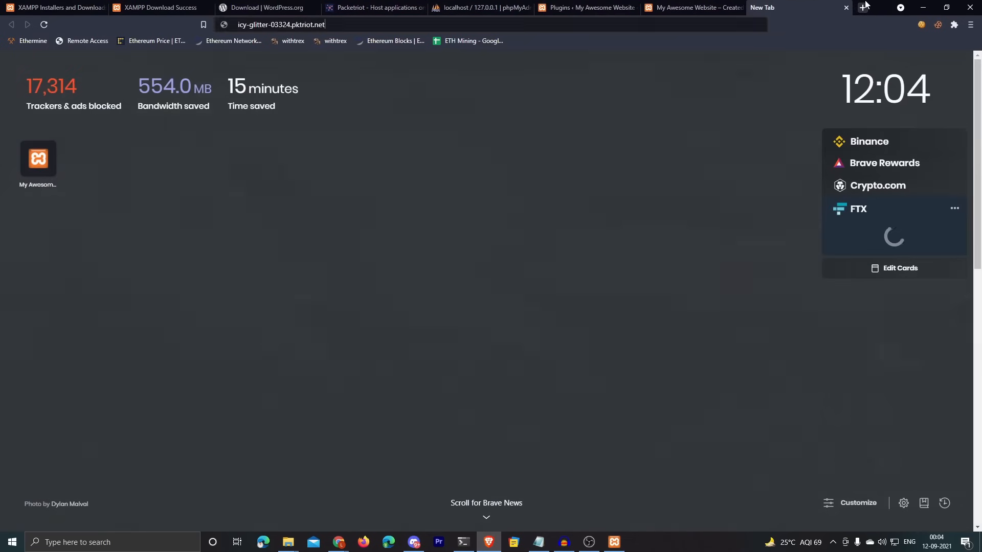
{"action": "key", "text": "Return"}
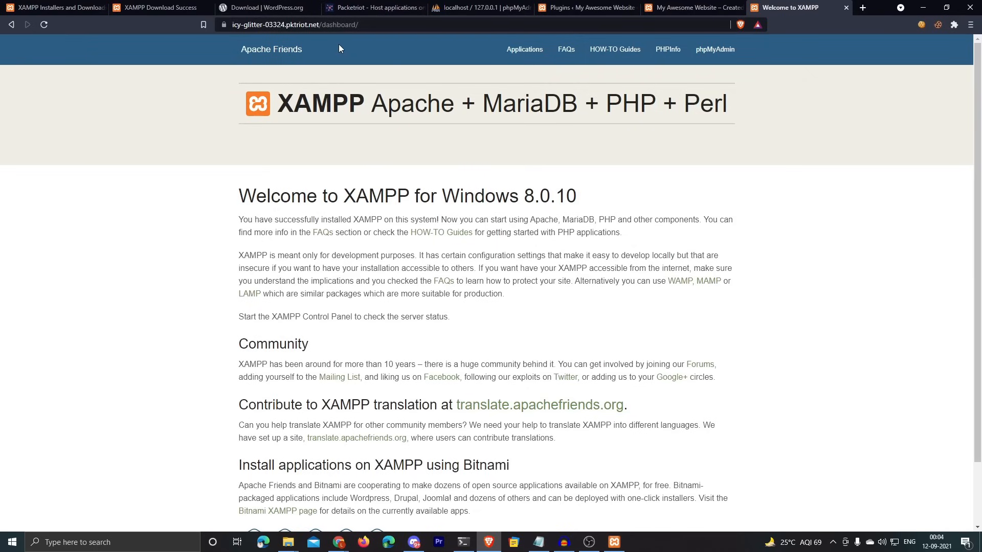
{"action": "double_click", "coordinate": [339, 25]}
{"action": "type", "text": "word"}
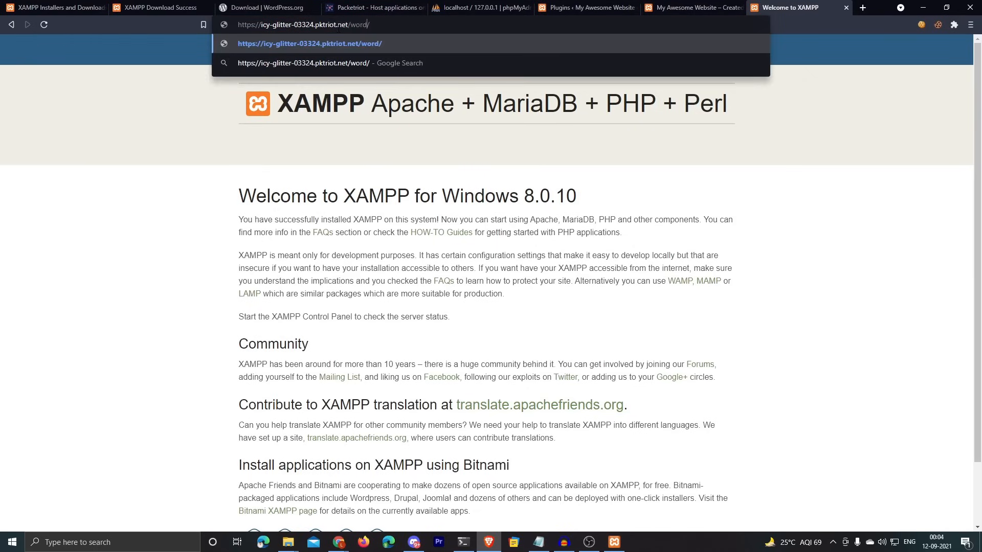
{"action": "type", "text": "press"}
{"action": "left_click_drag", "start_coordinate": [261, 25], "coordinate": [348, 24]}
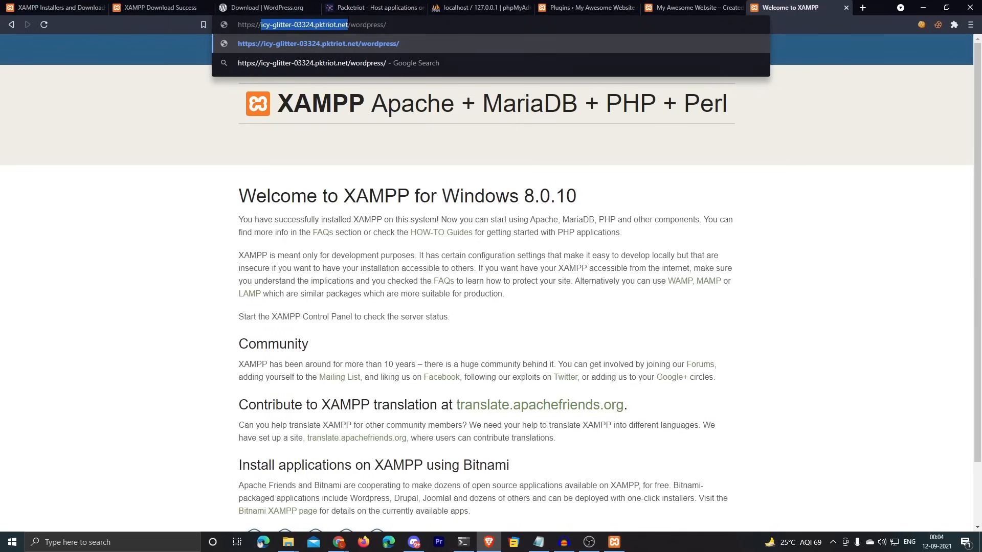
{"action": "left_click", "coordinate": [415, 22]}
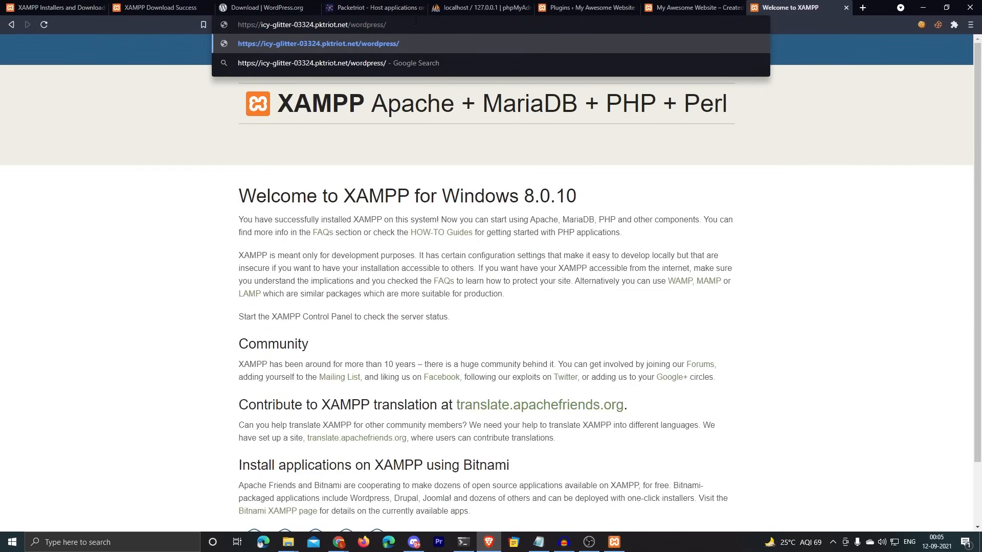
{"action": "key", "text": "Return"}
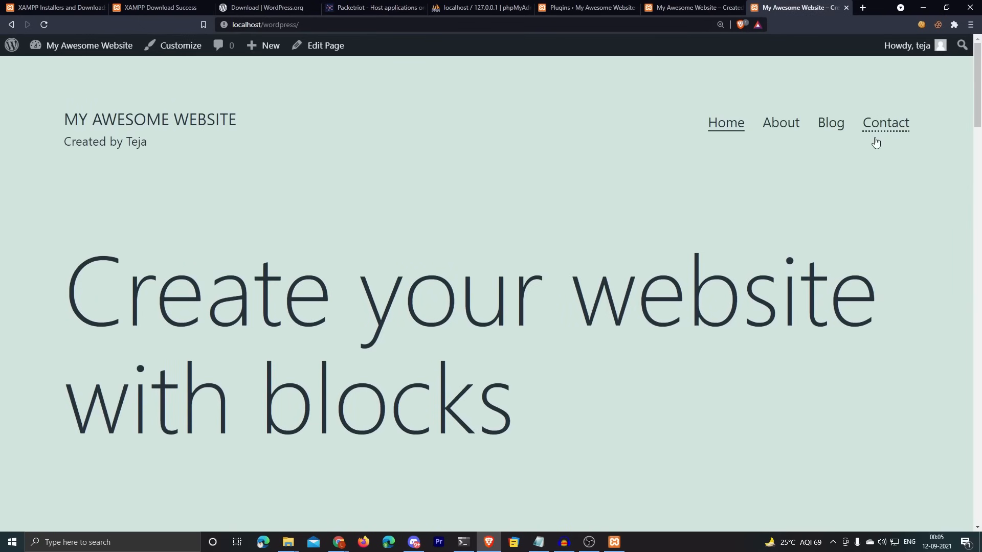
{"action": "mouse_move", "coordinate": [978, 88]}
{"action": "left_mouse_down"}
{"action": "mouse_move", "coordinate": [979, 249]}
{"action": "mouse_move", "coordinate": [977, 74]}
{"action": "left_mouse_up"}
{"action": "left_click", "coordinate": [279, 26]}
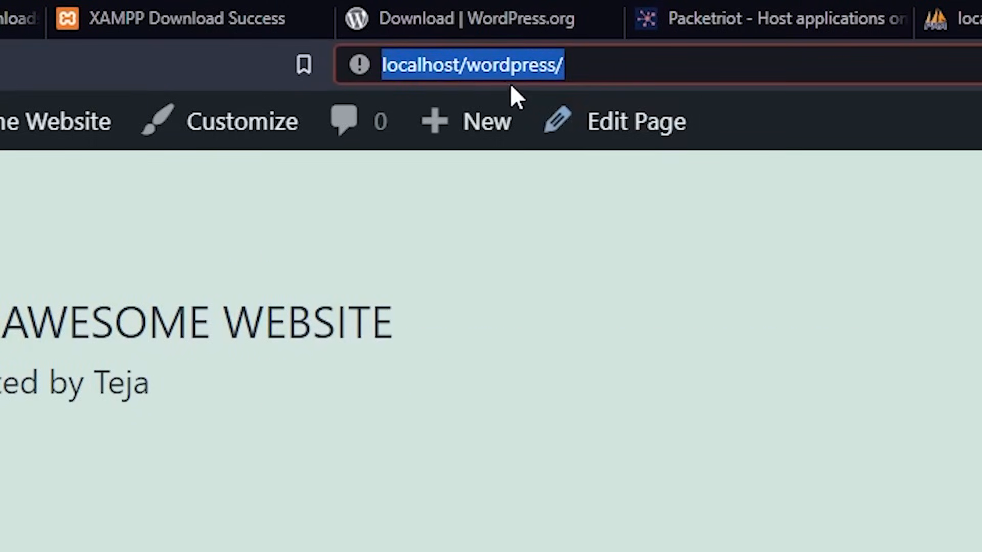
{"action": "left_click", "coordinate": [445, 63]}
{"action": "left_click_drag", "start_coordinate": [466, 64], "coordinate": [557, 65]}
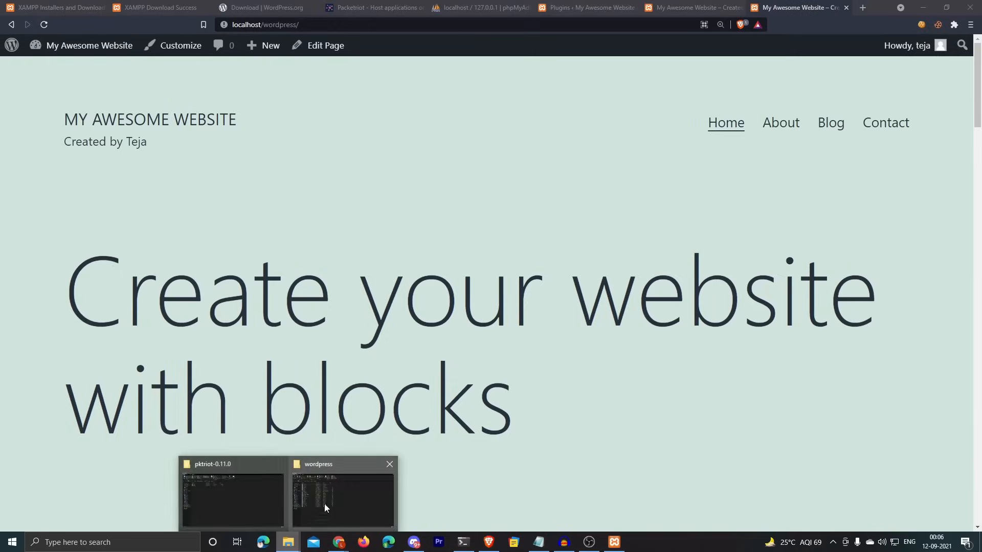
Step: Open D:\XAMPP\htdocs\wordpress\wp-config.php in Brackets
{"action": "left_click", "coordinate": [324, 506]}
{"action": "left_click", "coordinate": [152, 81]}
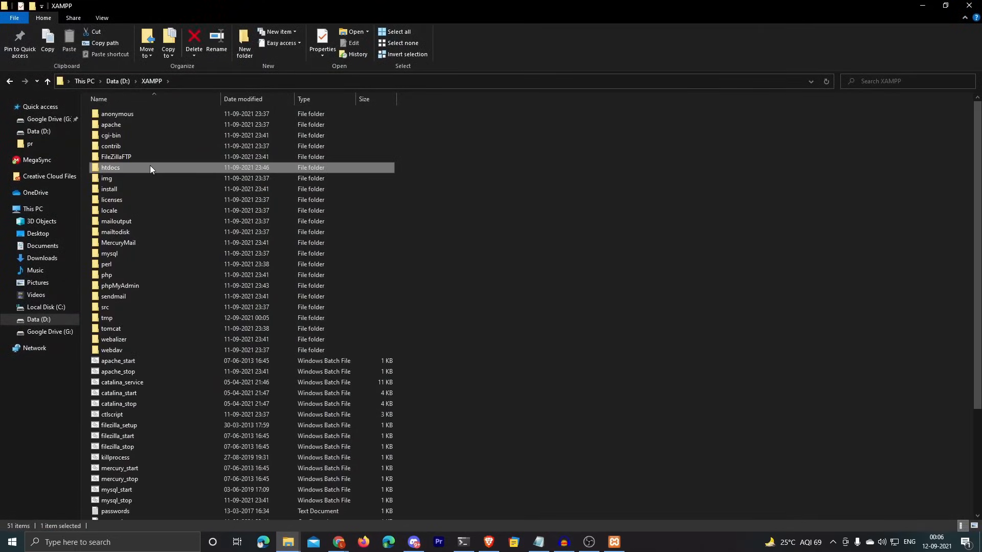
{"action": "double_click", "coordinate": [118, 167]}
{"action": "double_click", "coordinate": [118, 146]}
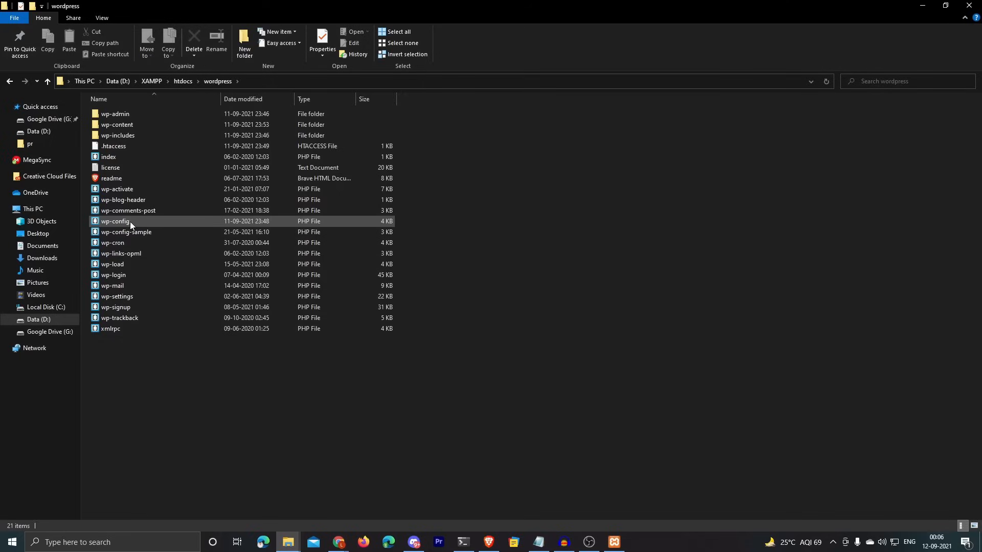
{"action": "double_click", "coordinate": [109, 222]}
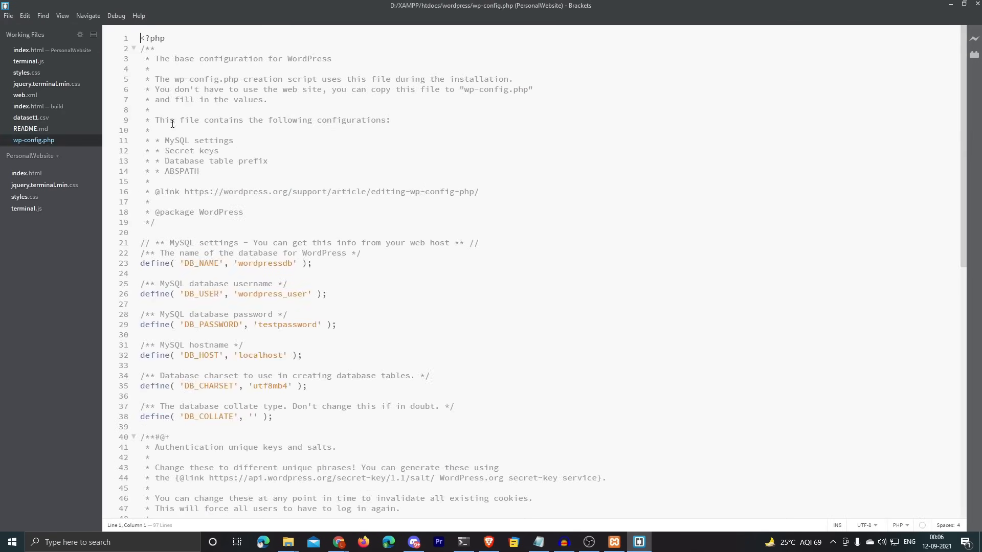
Step: Find the custom-values comment on line 84 and add blank lines below it
{"action": "scroll", "coordinate": [957, 137], "scroll_direction": "down", "scroll_amount": 10}
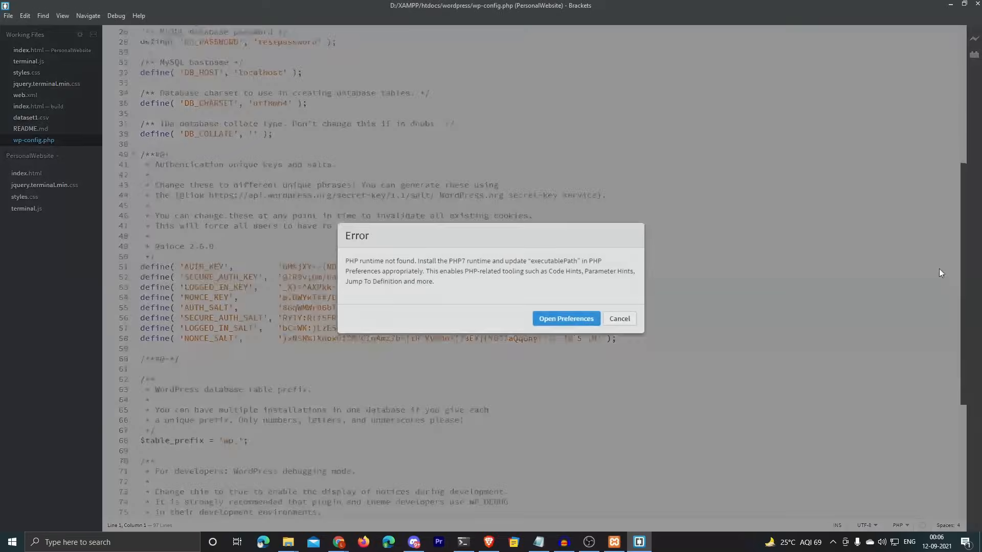
{"action": "left_click", "coordinate": [619, 319]}
{"action": "scroll", "coordinate": [643, 286], "scroll_direction": "down", "scroll_amount": 6}
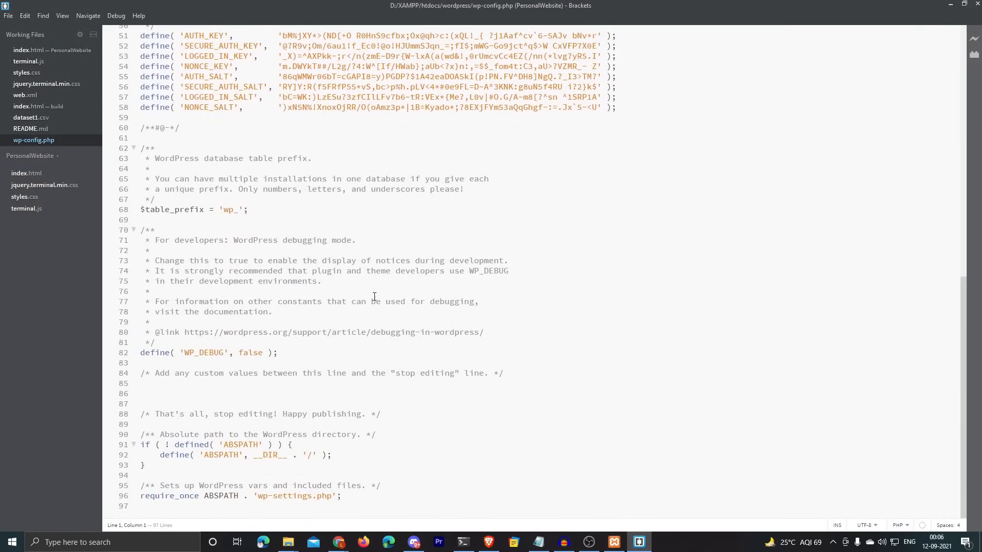
{"action": "left_click_drag", "start_coordinate": [152, 375], "coordinate": [482, 375]}
{"action": "left_click", "coordinate": [235, 398]}
{"action": "key", "text": "Return"}
{"action": "key", "text": "Return"}
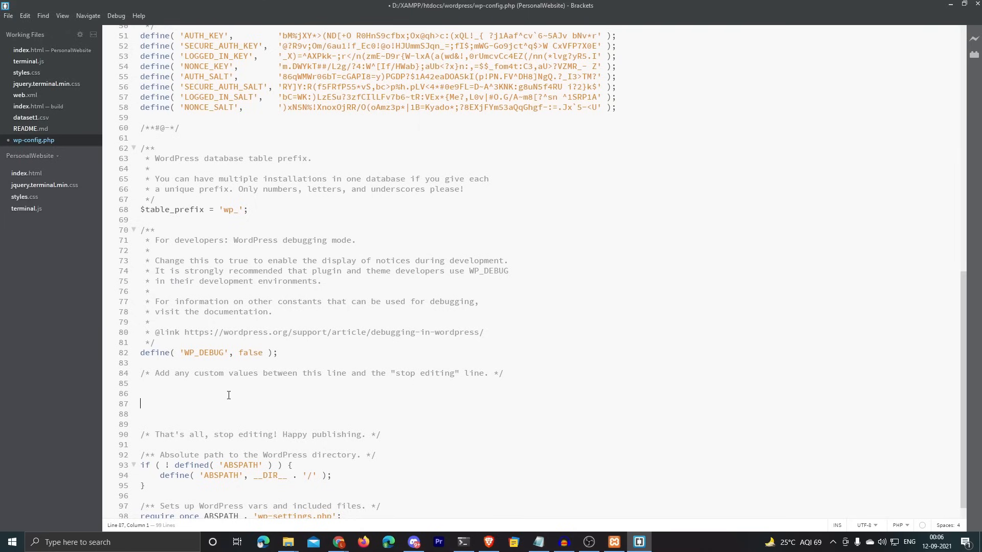
{"action": "key", "text": "BackSpace"}
{"action": "type", "text": "define("}
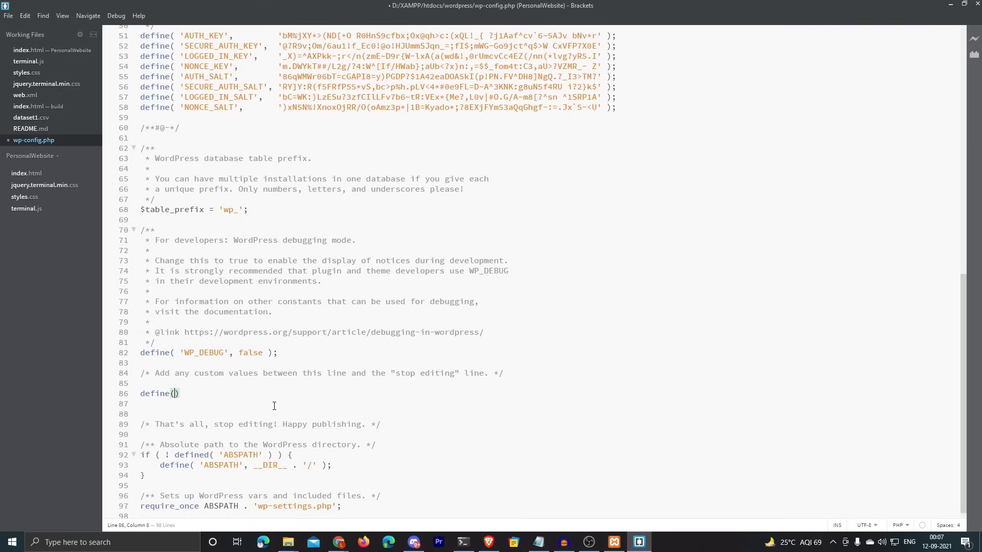
{"action": "type", "text": "'WP_HOME','"}
{"action": "left_click", "coordinate": [463, 539]}
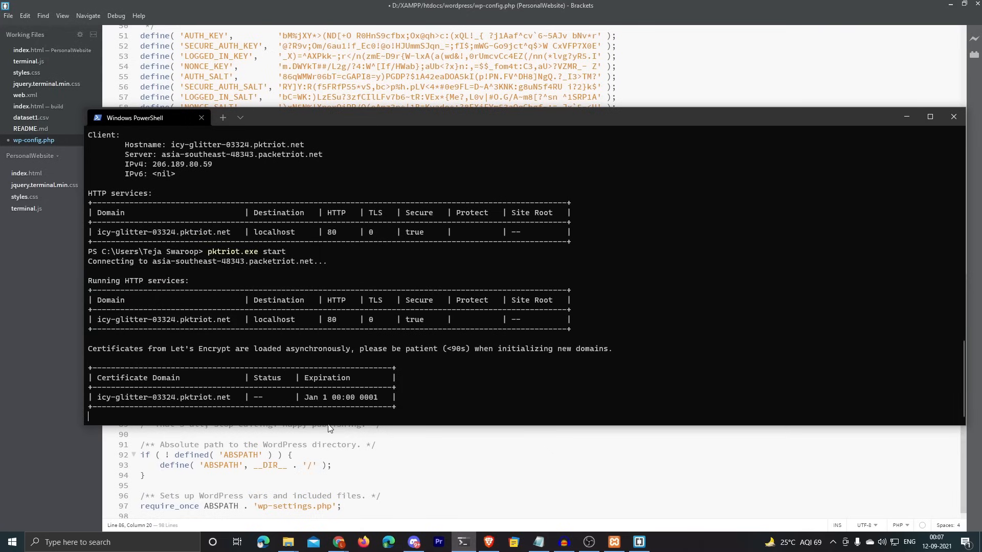
{"action": "left_click_drag", "start_coordinate": [100, 401], "coordinate": [231, 404]}
{"action": "key", "text": "ctrl+c"}
{"action": "left_click", "coordinate": [254, 444]}
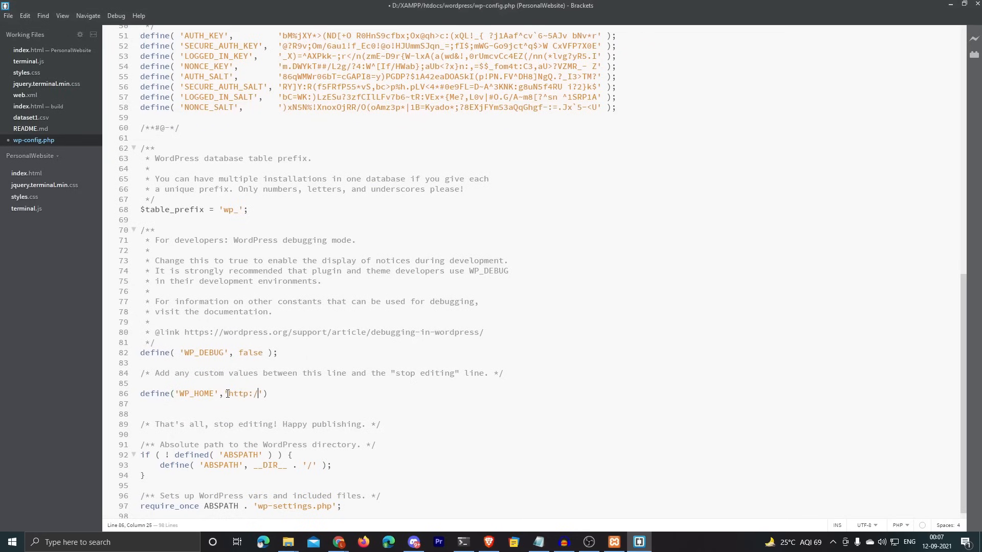
{"action": "type", "text": "/"}
{"action": "key", "text": "ctrl+v"}
{"action": "type", "text": "/wordpres"}
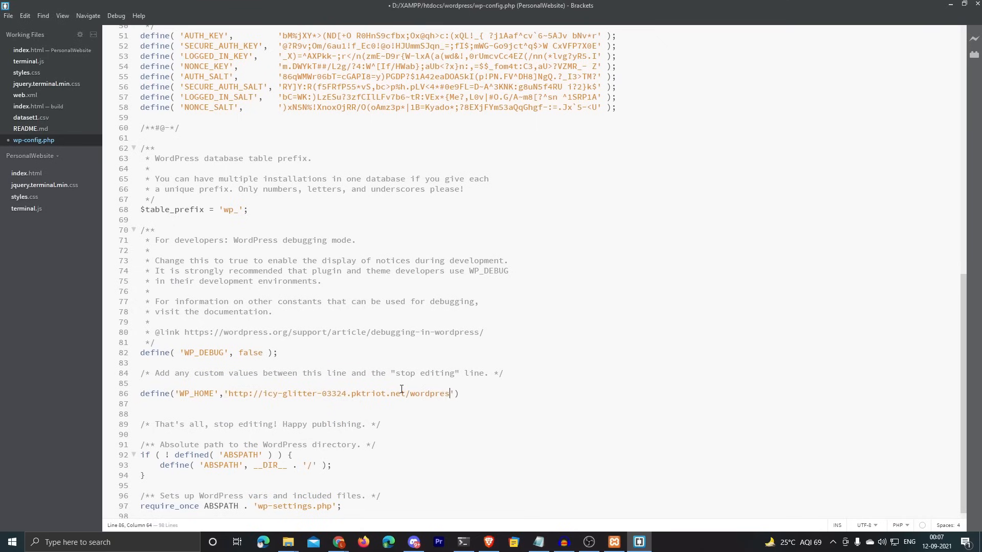
{"action": "type", "text": "s"}
{"action": "key", "text": "End"}
{"action": "type", "text": ";"}
{"action": "key", "text": "Return"}
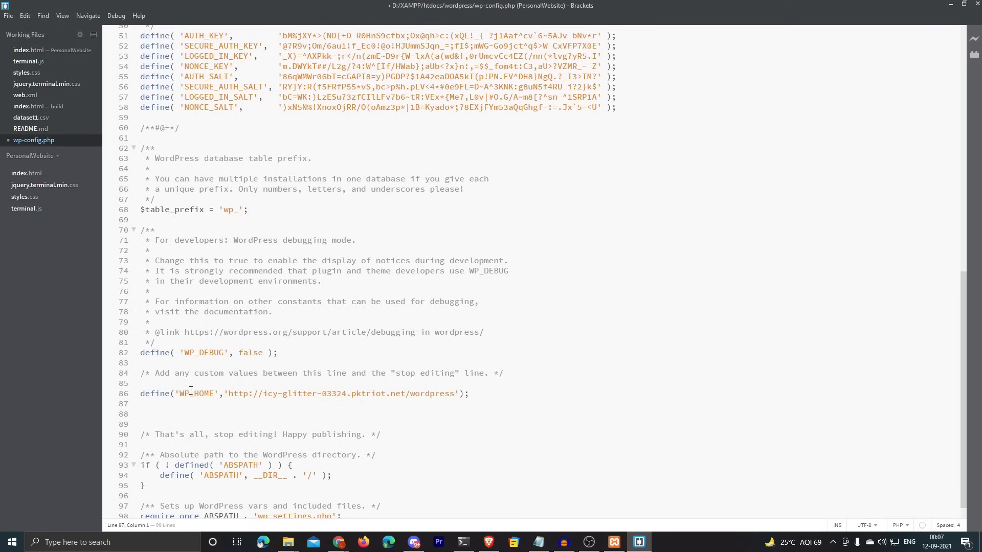
Step: Define WP_SITEURL with the same pktriot address and save wp-config.php
{"action": "double_click", "coordinate": [191, 393]}
{"action": "left_click_drag", "start_coordinate": [228, 393], "coordinate": [454, 391]}
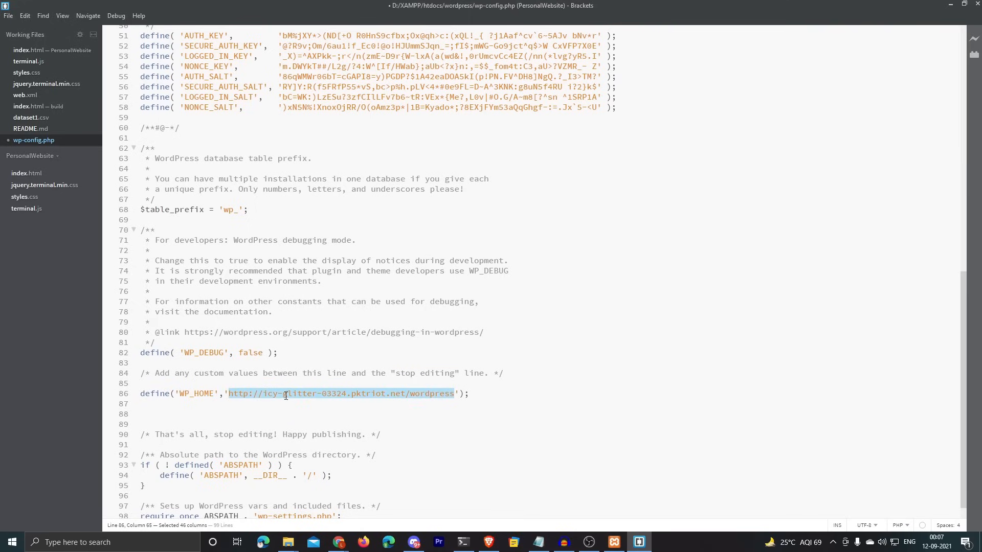
{"action": "left_click_drag", "start_coordinate": [263, 394], "coordinate": [404, 396]}
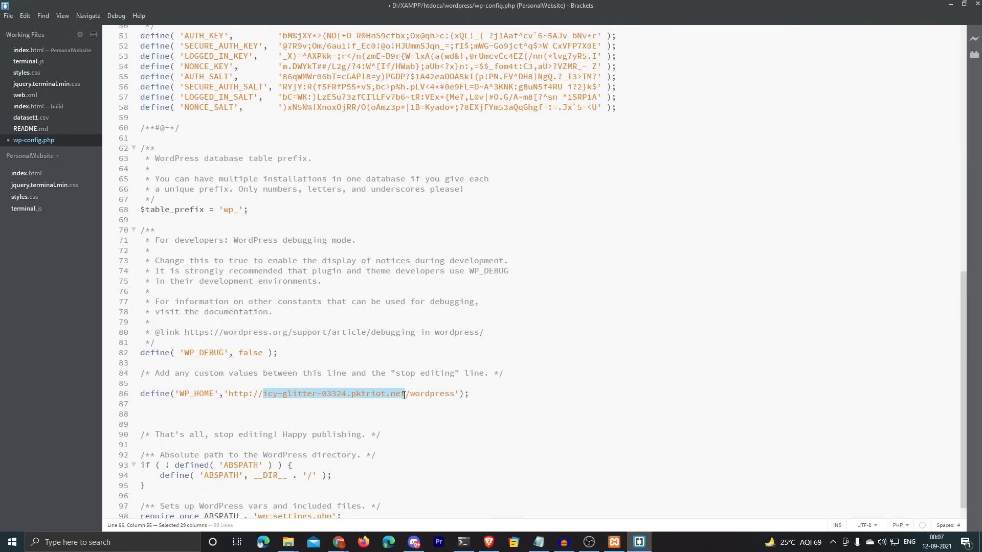
{"action": "left_click", "coordinate": [479, 398]}
{"action": "key", "text": "Return"}
{"action": "type", "text": "define('"}
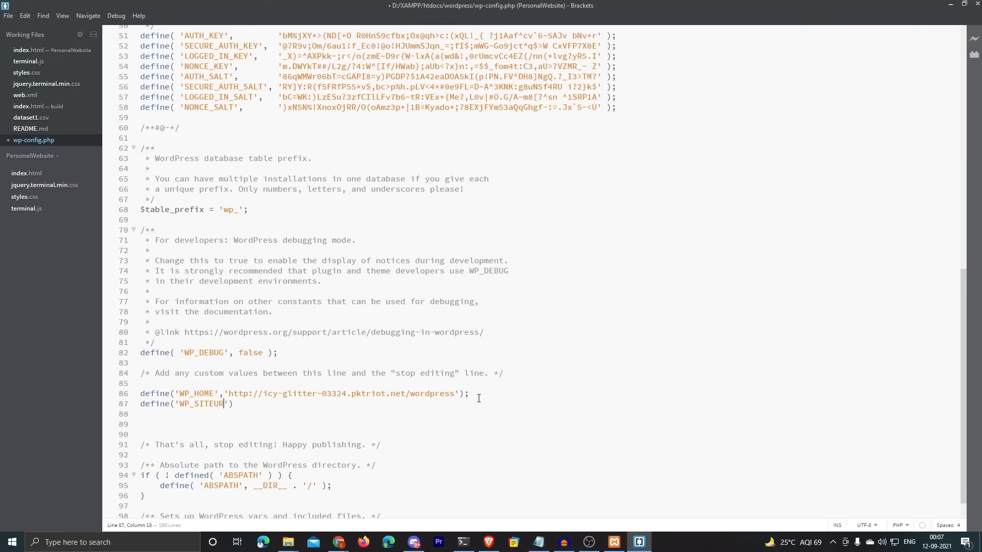
{"action": "type", "text": "WP_SITEURL','"}
{"action": "left_click_drag", "start_coordinate": [231, 395], "coordinate": [456, 392]}
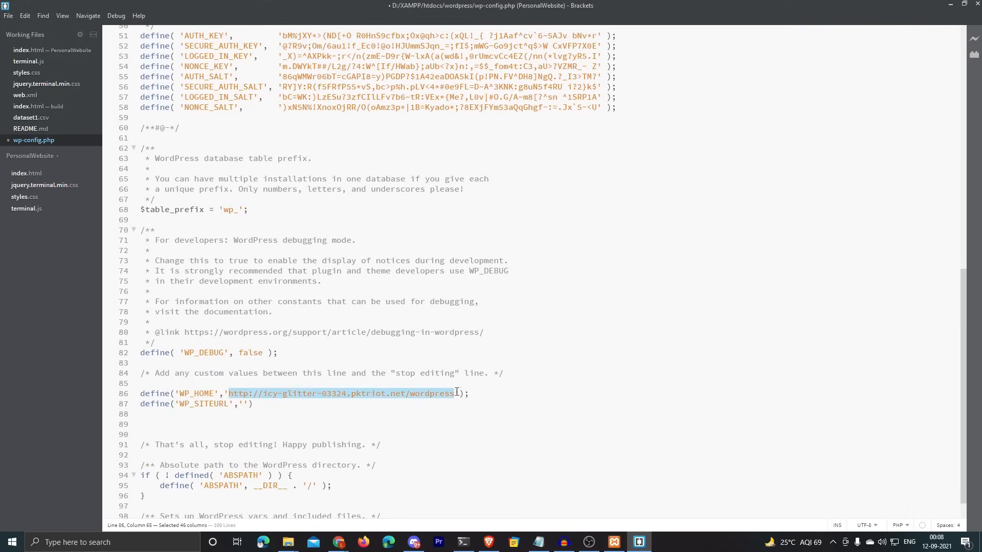
{"action": "left_click", "coordinate": [244, 404]}
{"action": "key", "text": "ctrl+v"}
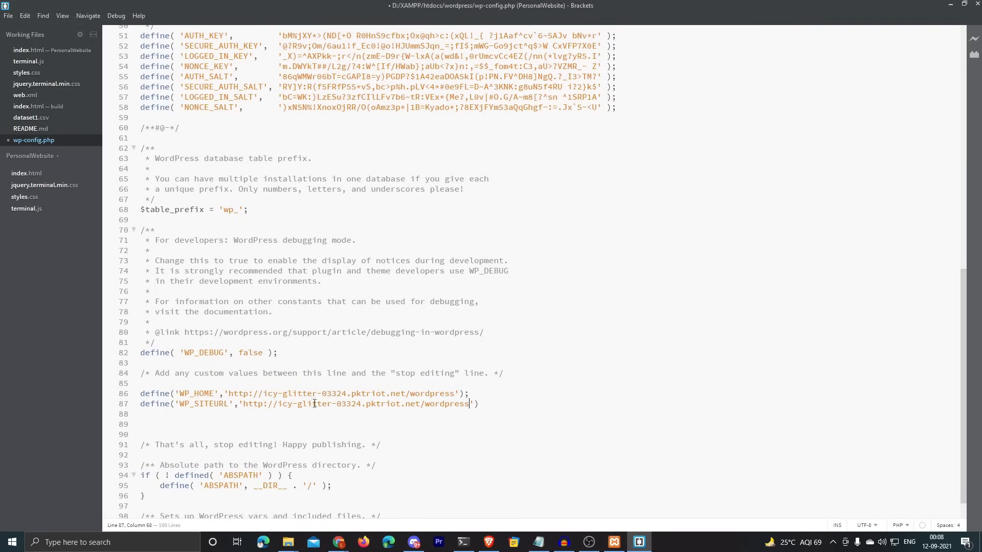
{"action": "left_click", "coordinate": [487, 408]}
{"action": "type", "text": ";"}
{"action": "key", "text": "ctrl+s"}
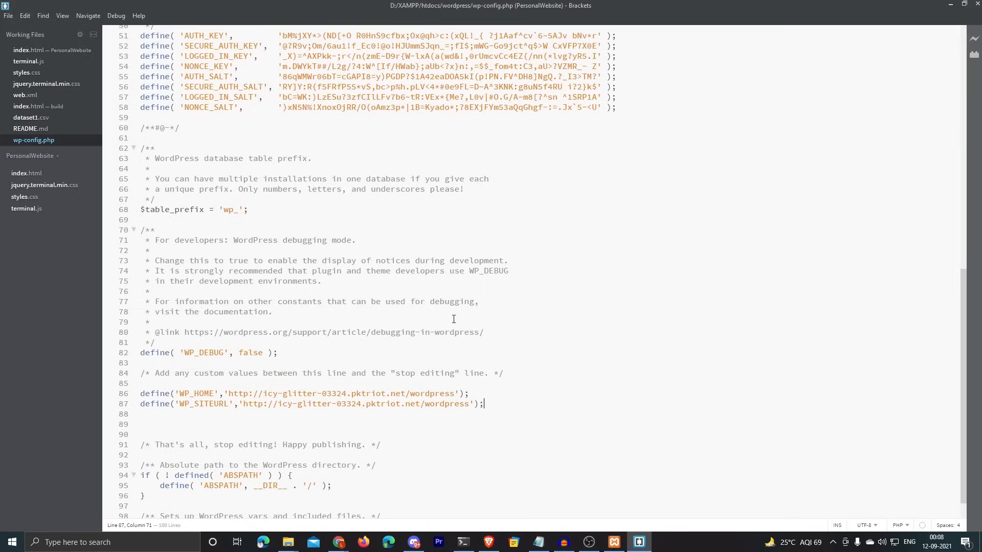
{"action": "left_click", "coordinate": [489, 540]}
{"action": "left_click", "coordinate": [341, 25]}
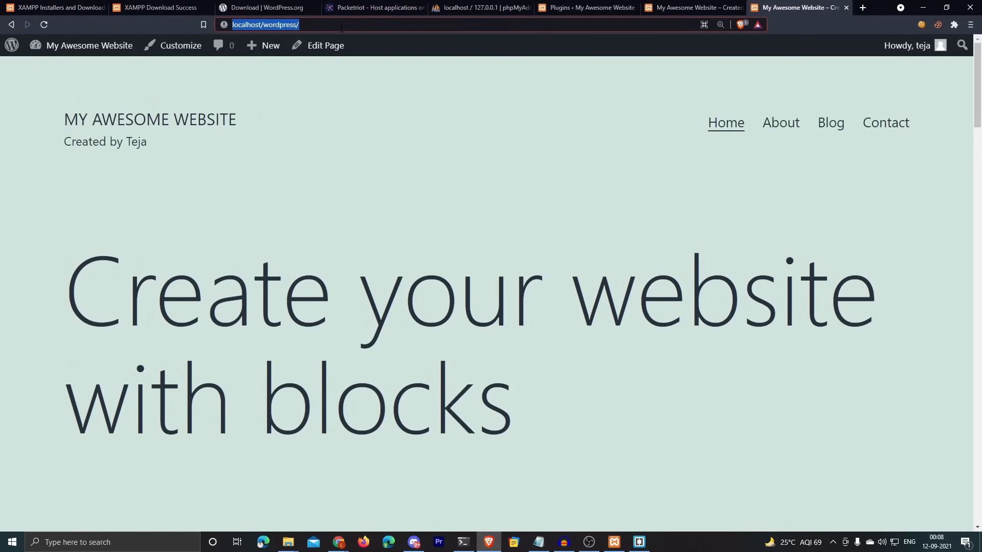
Step: Load icy-glitter-03324.pktriot.net/wordpress in Brave to view My Awesome Website publicly
{"action": "left_click", "coordinate": [463, 542]}
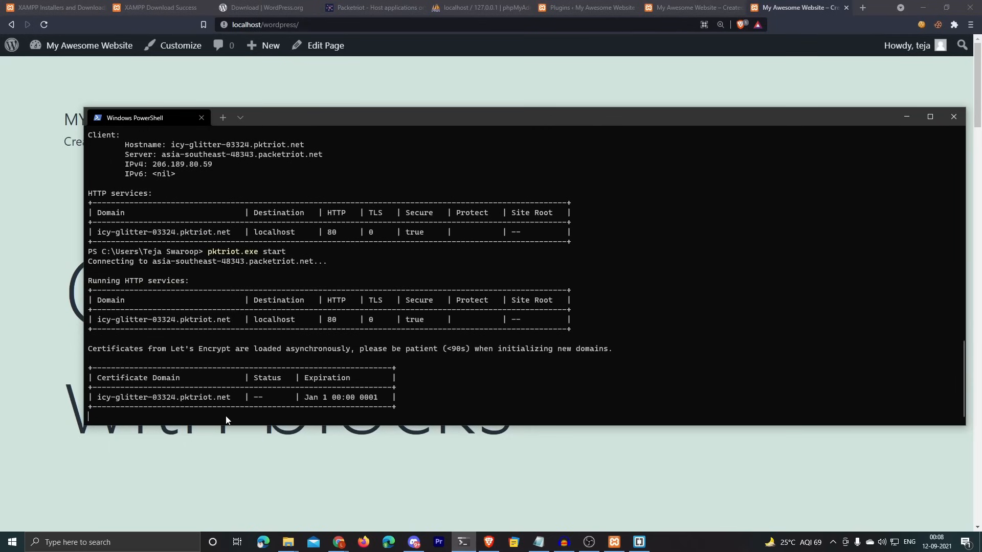
{"action": "left_click_drag", "start_coordinate": [98, 401], "coordinate": [225, 402]}
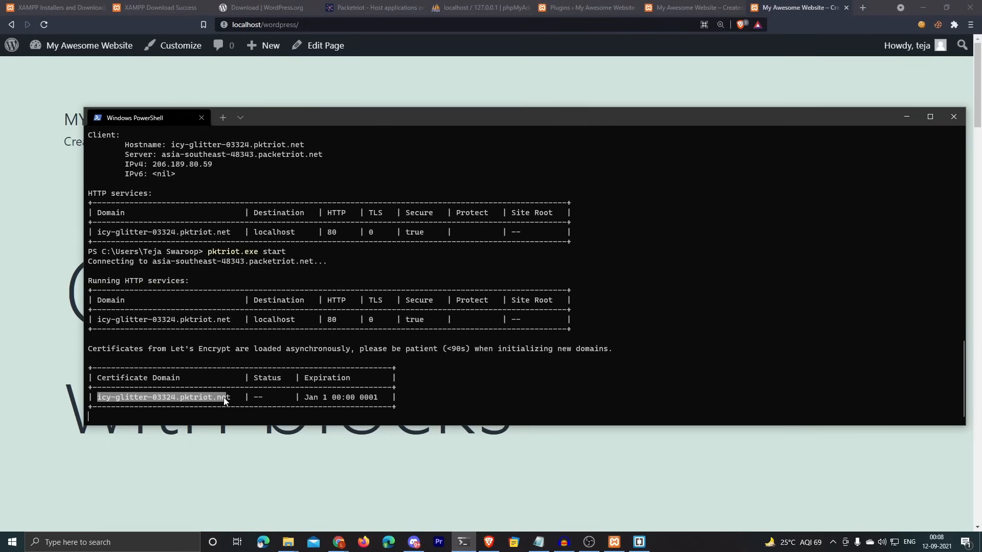
{"action": "key", "text": "ctrl+c"}
{"action": "left_click", "coordinate": [286, 24]}
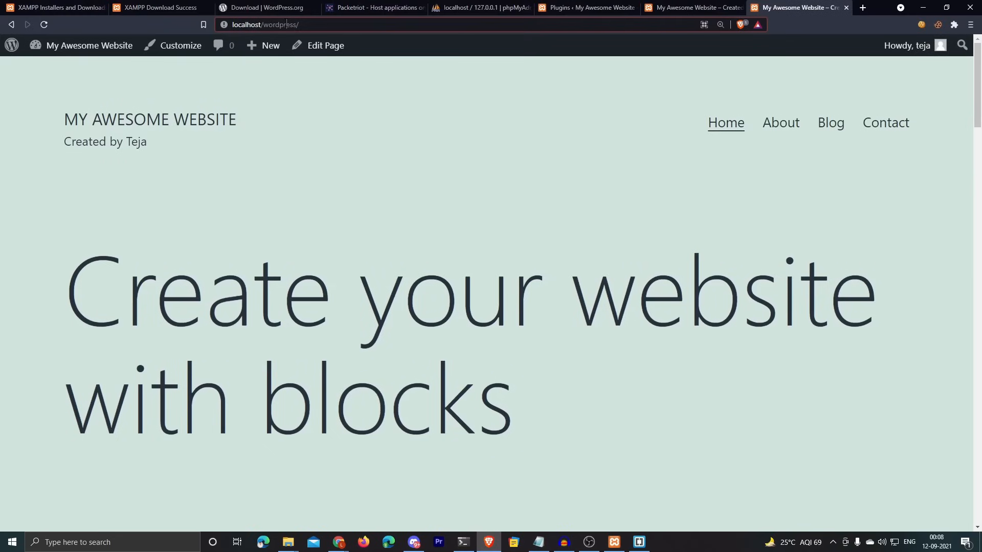
{"action": "key", "text": "ctrl+v"}
{"action": "type", "text": "/wordpress"}
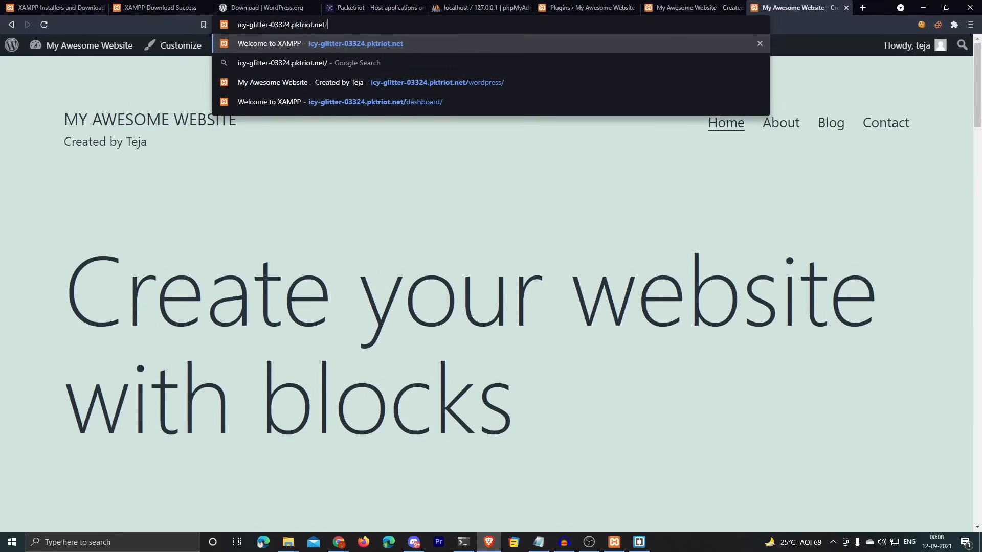
{"action": "key", "text": "Return"}
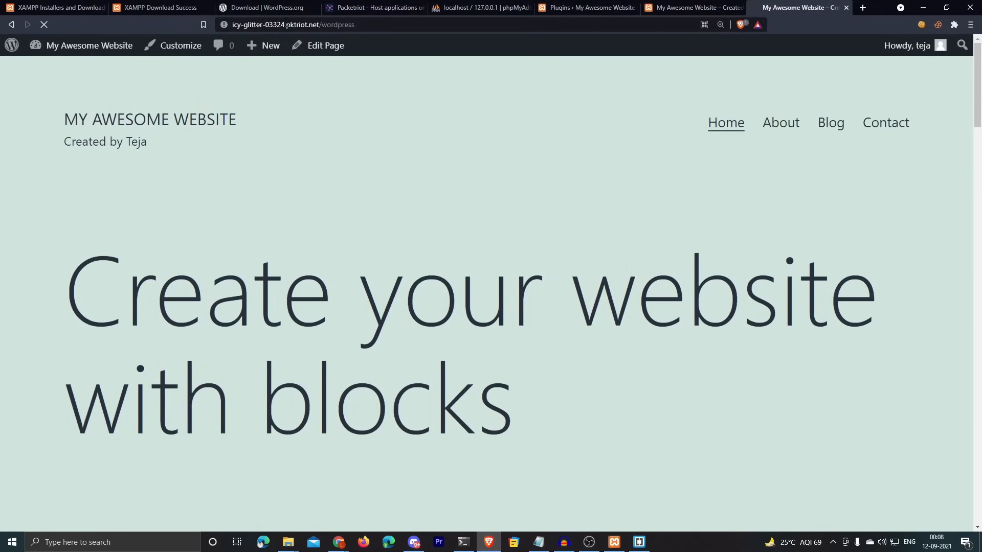
{"action": "scroll", "coordinate": [829, 205], "scroll_direction": "down", "scroll_amount": 7}
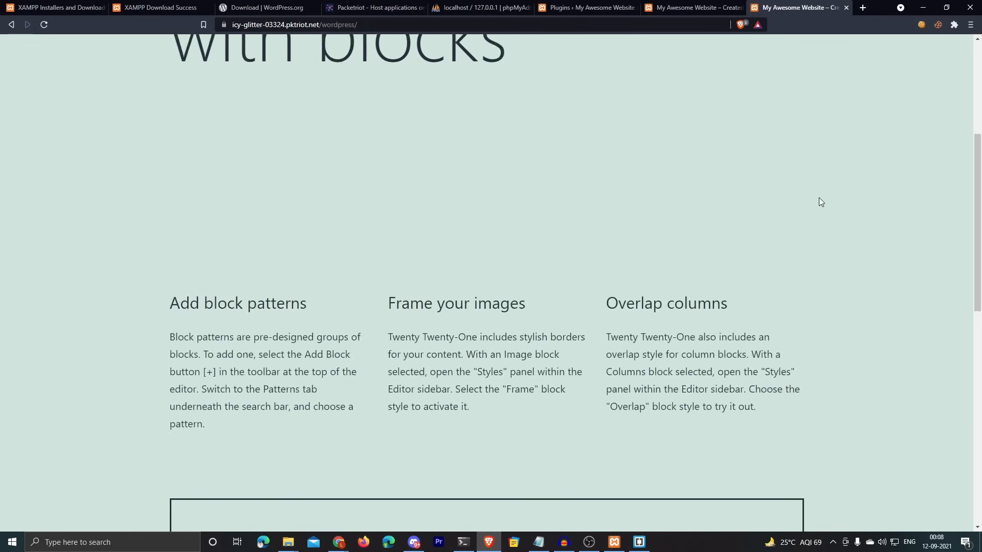
{"action": "scroll", "coordinate": [797, 209], "scroll_direction": "up", "scroll_amount": 7}
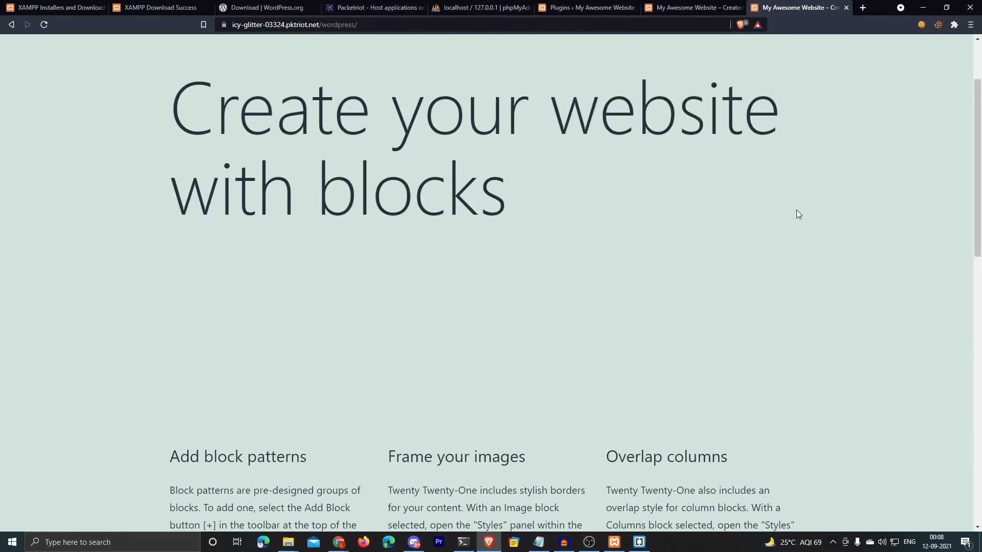
{"action": "left_click", "coordinate": [385, 27]}
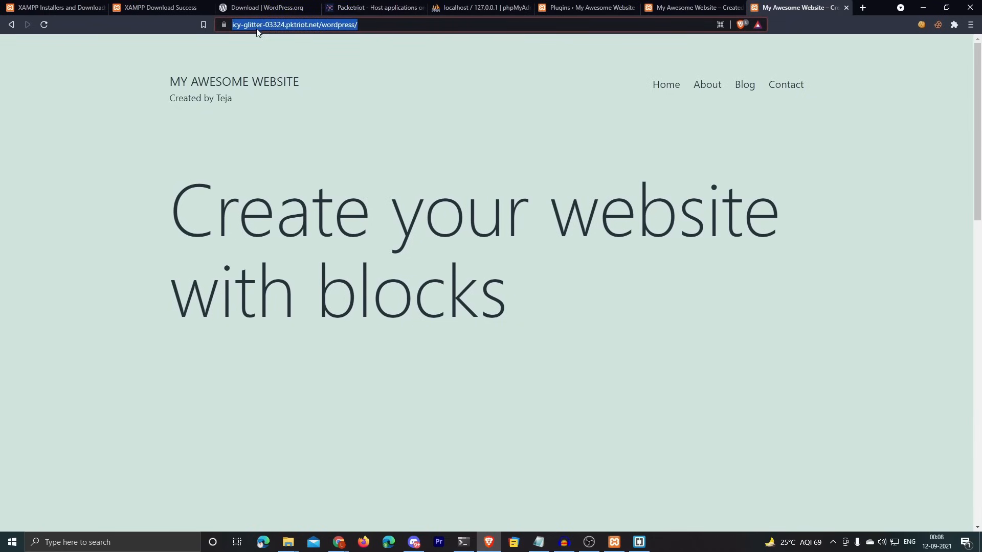
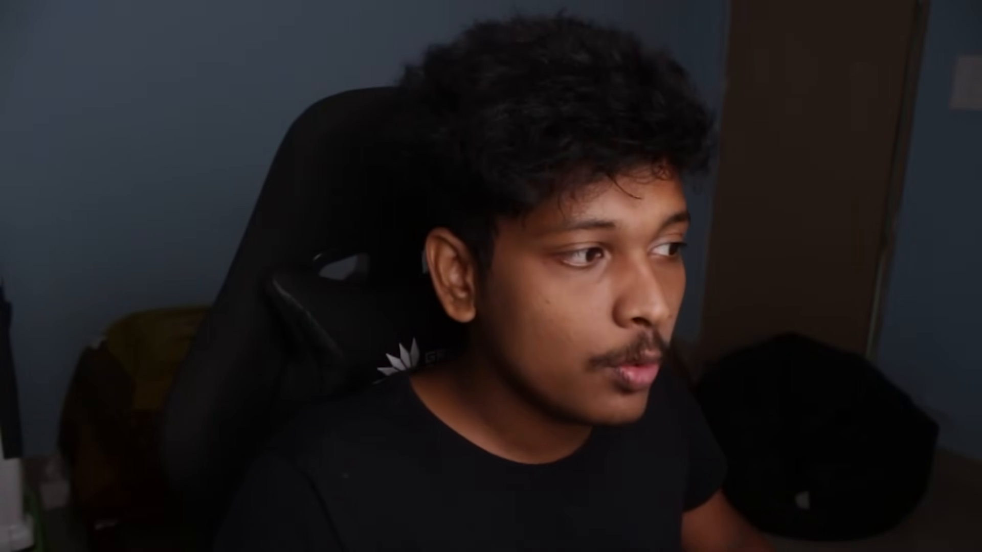
Step: Highlight the pktriot.net tunnel domain and then mylocalsite.online on hPanel's DNS page
{"action": "left_click_drag", "start_coordinate": [256, 24], "coordinate": [341, 24]}
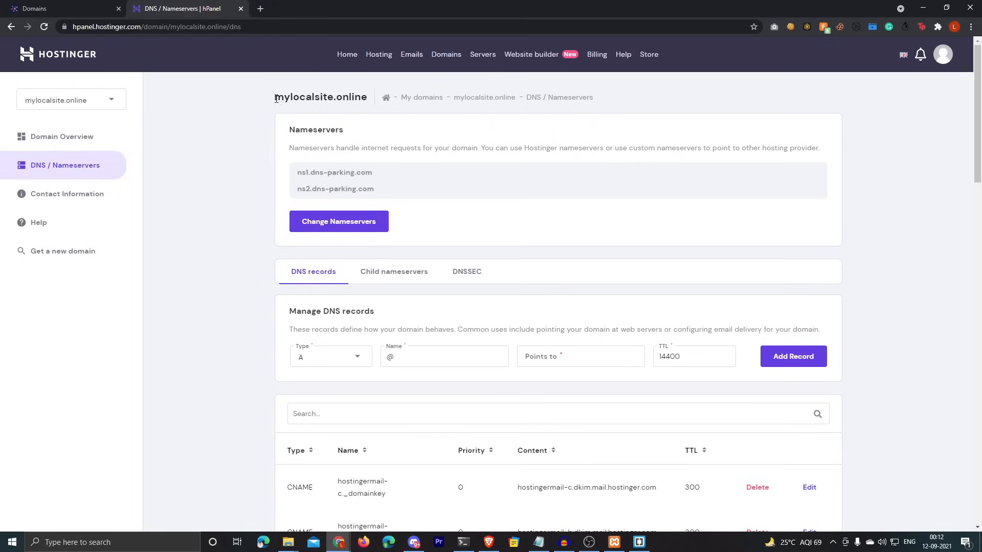
{"action": "left_click_drag", "start_coordinate": [274, 97], "coordinate": [367, 98]}
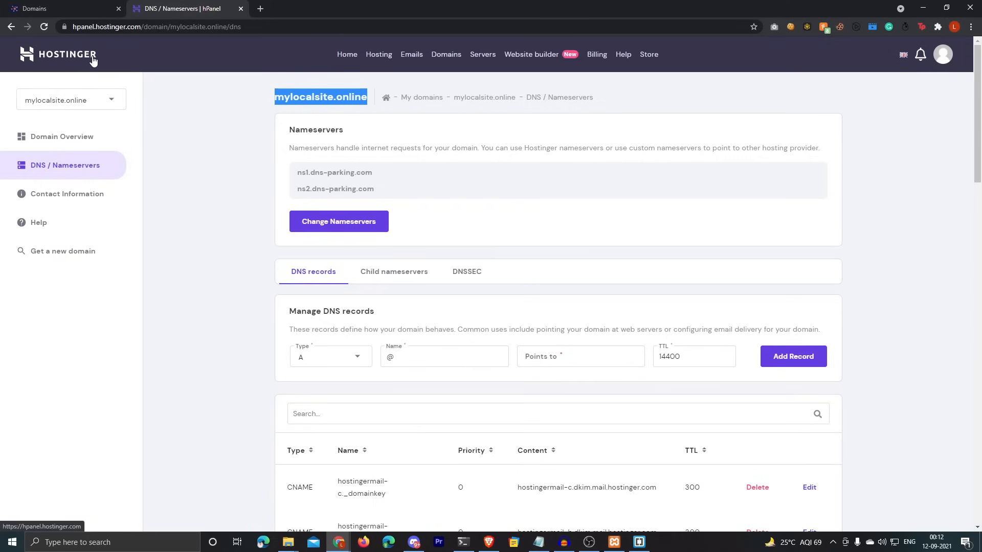
Step: Submit mylocalsite.online as a new custom domain for verification in Packetriot
{"action": "left_click", "coordinate": [317, 97]}
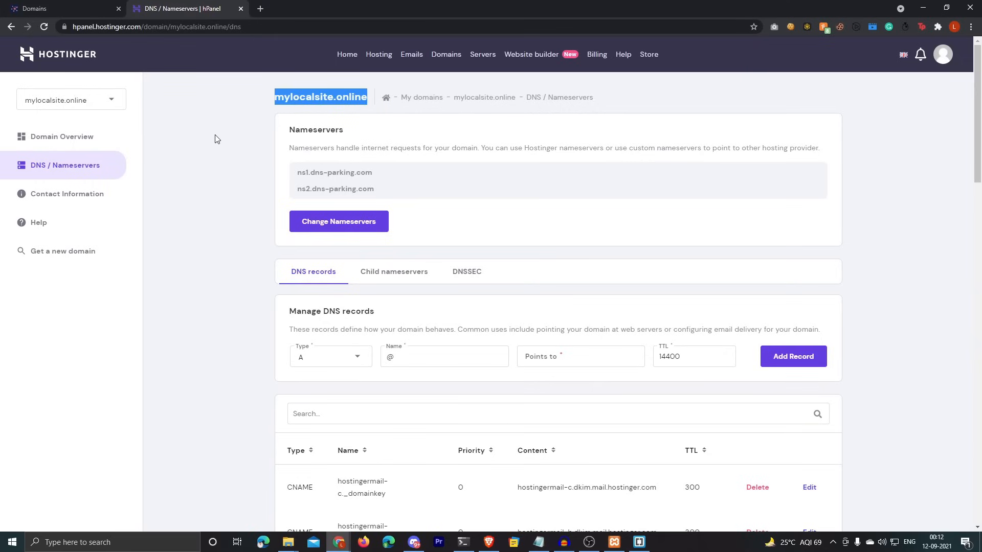
{"action": "left_click", "coordinate": [77, 8]}
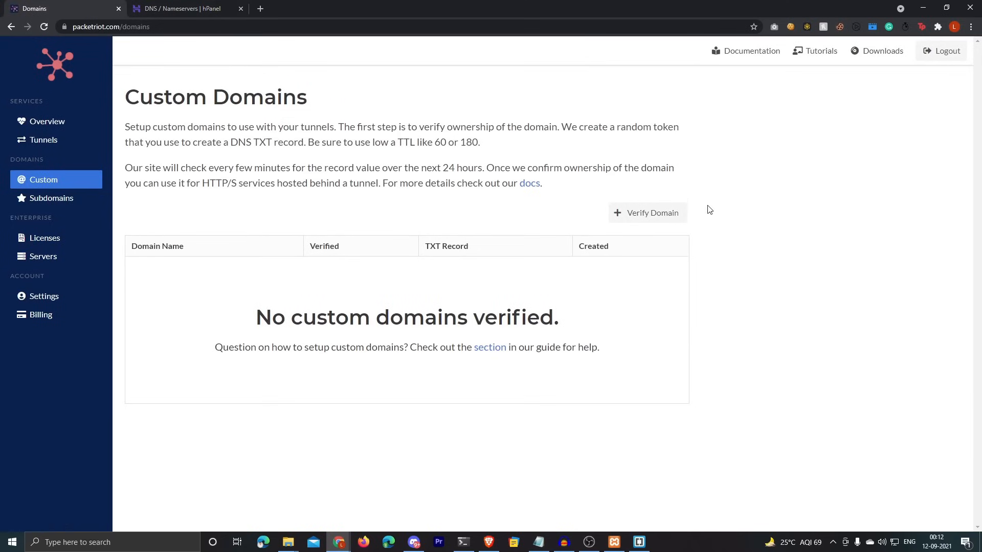
{"action": "left_click", "coordinate": [640, 218]}
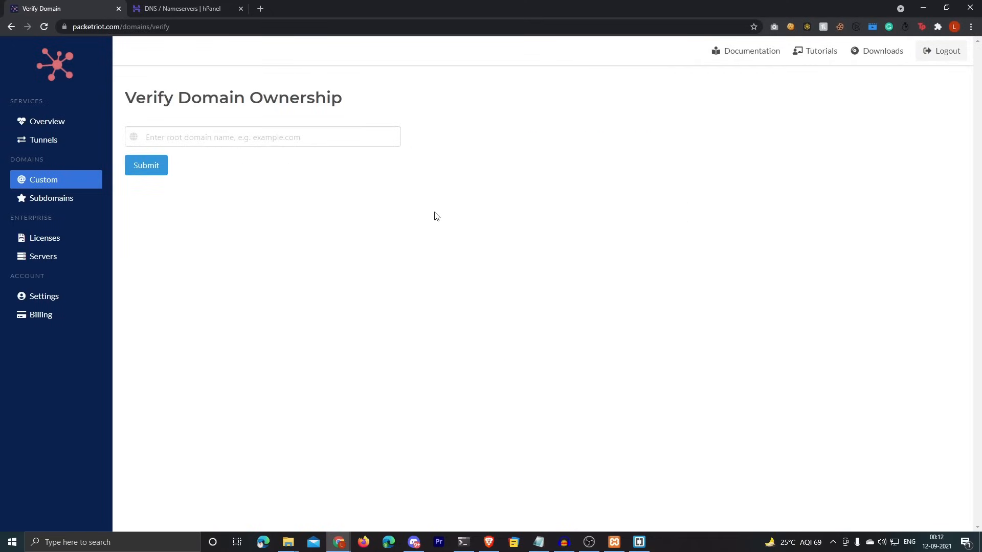
{"action": "left_click", "coordinate": [256, 137]}
{"action": "type", "text": "mylocal"}
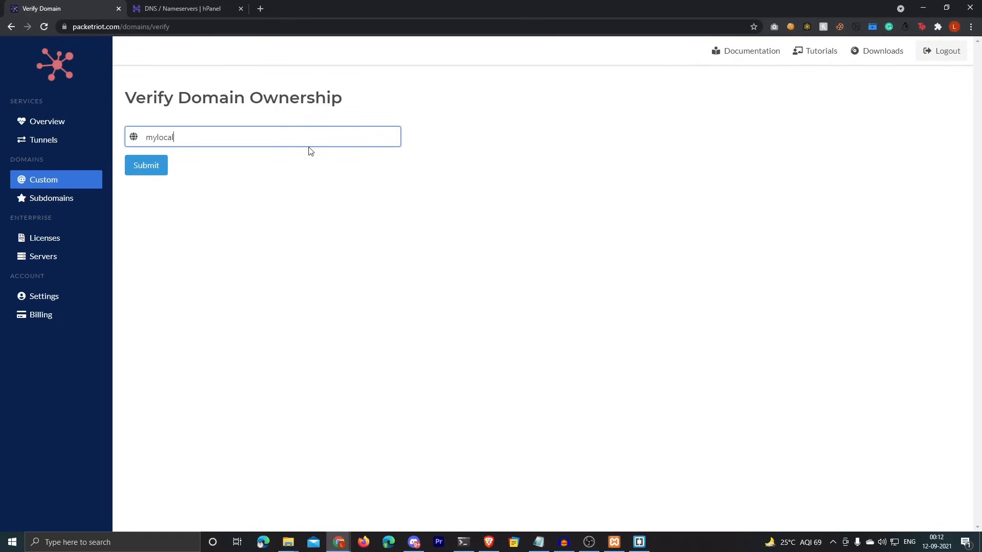
{"action": "type", "text": "site.online"}
{"action": "key", "text": "ctrl+a"}
{"action": "left_click", "coordinate": [156, 171]}
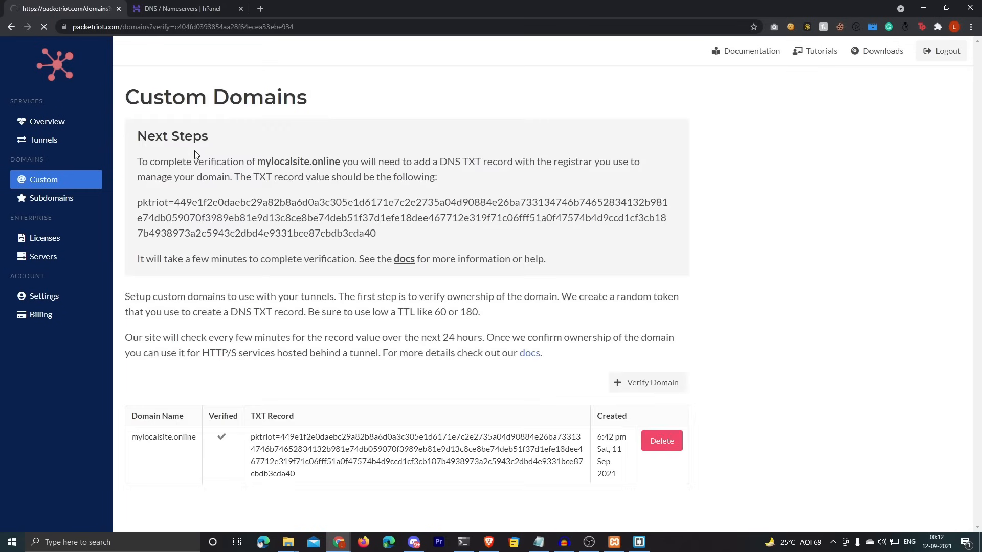
Step: Copy the generated TXT verification value from Packetriot's Next Steps section
{"action": "left_click_drag", "start_coordinate": [139, 136], "coordinate": [220, 134]}
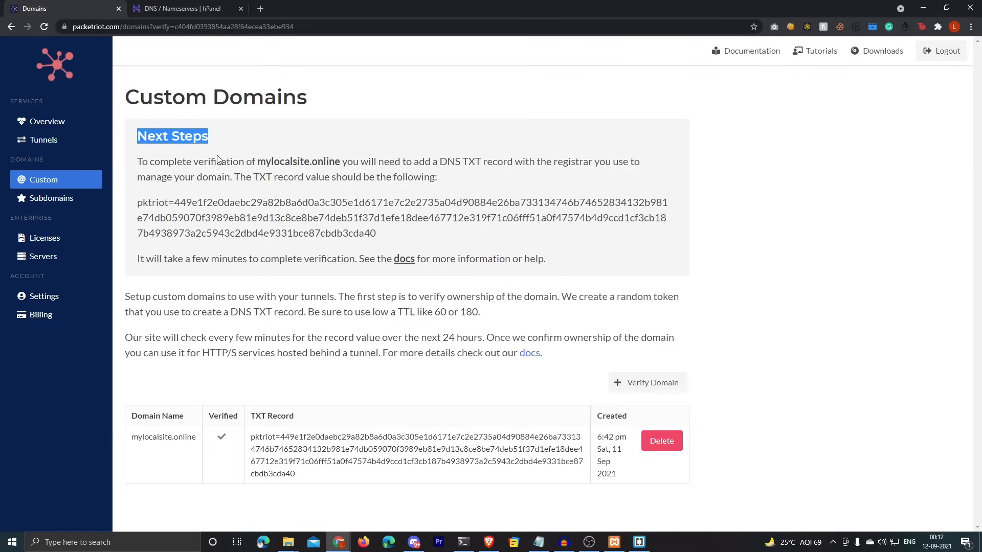
{"action": "left_click_drag", "start_coordinate": [138, 203], "coordinate": [376, 234]}
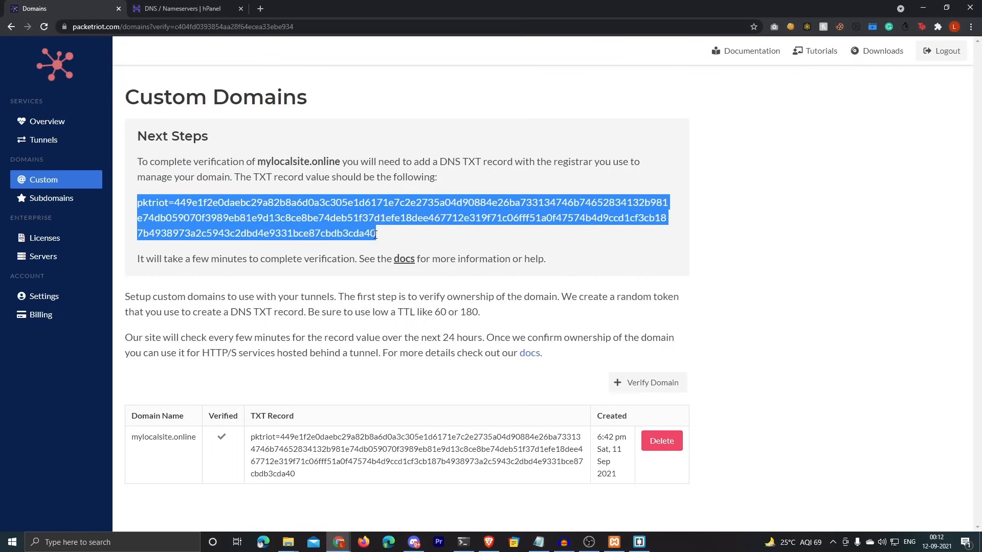
{"action": "right_click", "coordinate": [352, 225]}
{"action": "left_click", "coordinate": [355, 228]}
{"action": "left_click", "coordinate": [184, 8]}
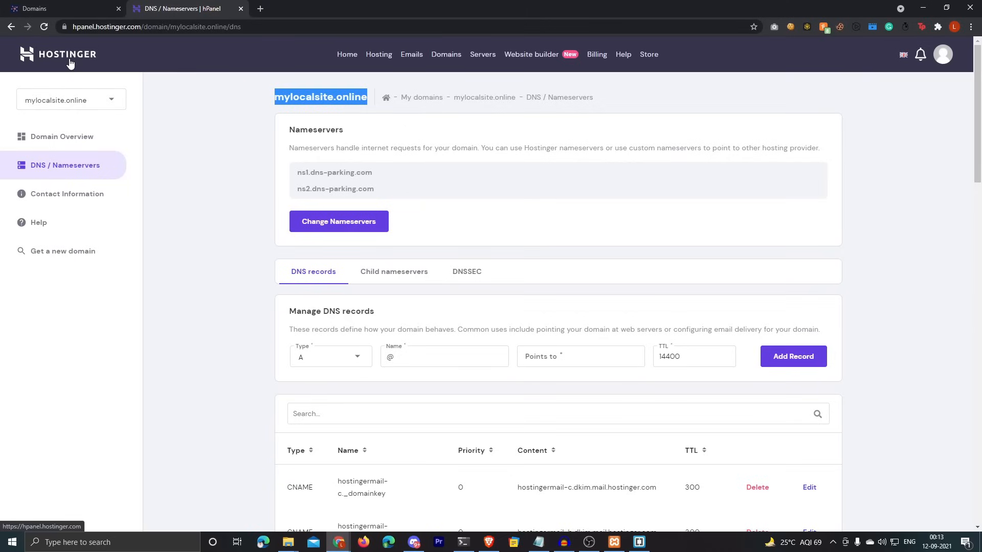
Step: Add a TXT record on @ holding the Packetriot verification value, with TTL 60
{"action": "scroll", "coordinate": [331, 243], "scroll_direction": "down", "scroll_amount": 2}
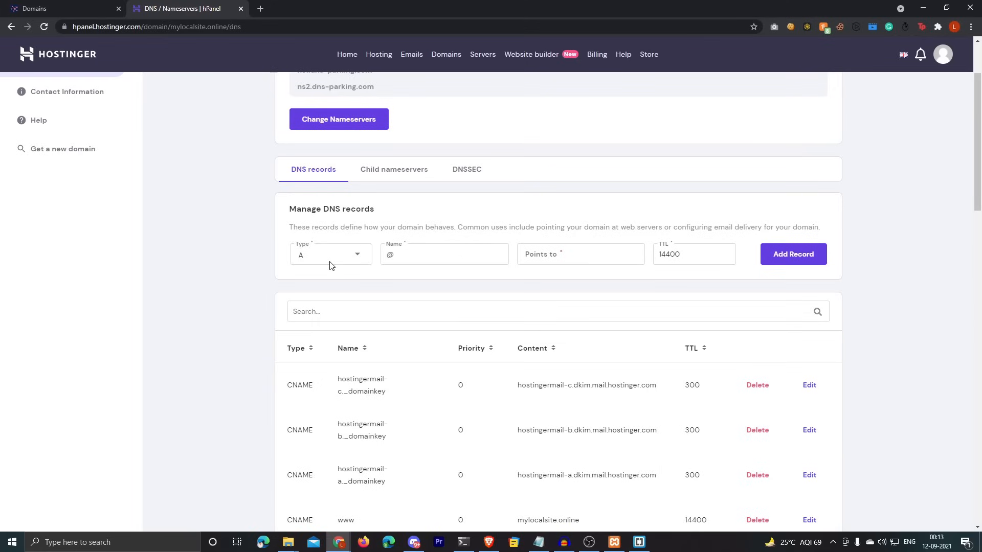
{"action": "left_click", "coordinate": [329, 263]}
{"action": "scroll", "coordinate": [322, 368], "scroll_direction": "down", "scroll_amount": 1}
{"action": "left_click", "coordinate": [308, 385]}
{"action": "left_click", "coordinate": [405, 247]}
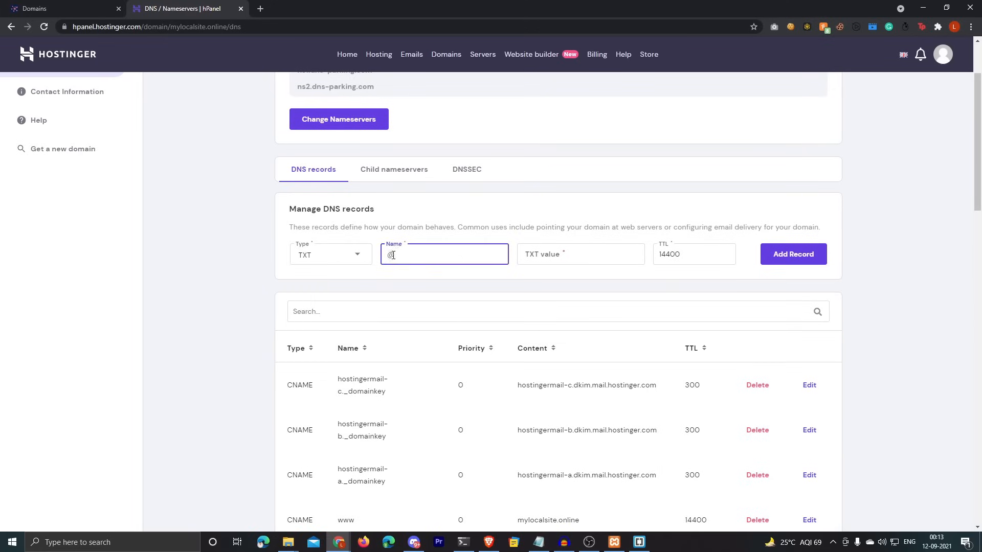
{"action": "left_click", "coordinate": [568, 253]}
{"action": "key", "text": "ctrl+v"}
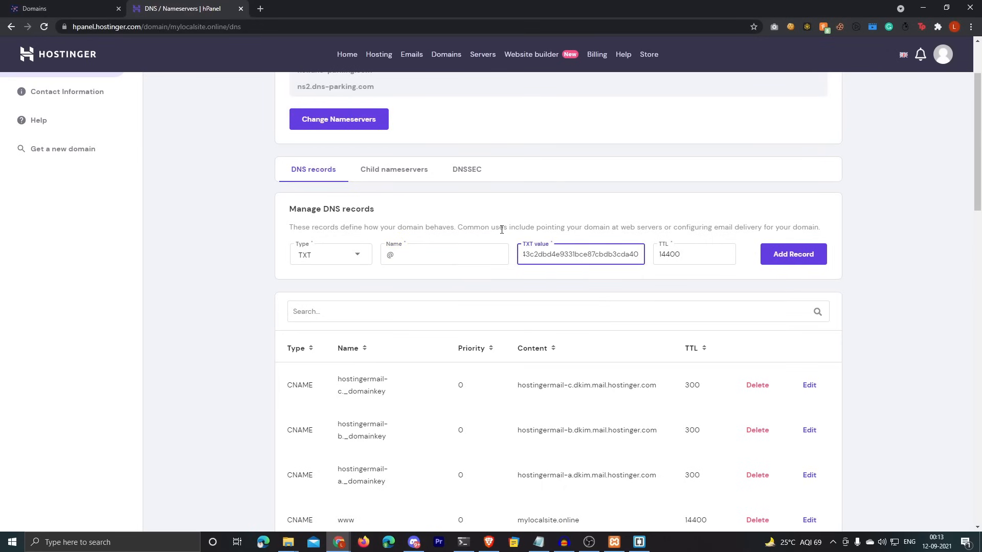
{"action": "key", "text": "ctrl+shift+Tab"}
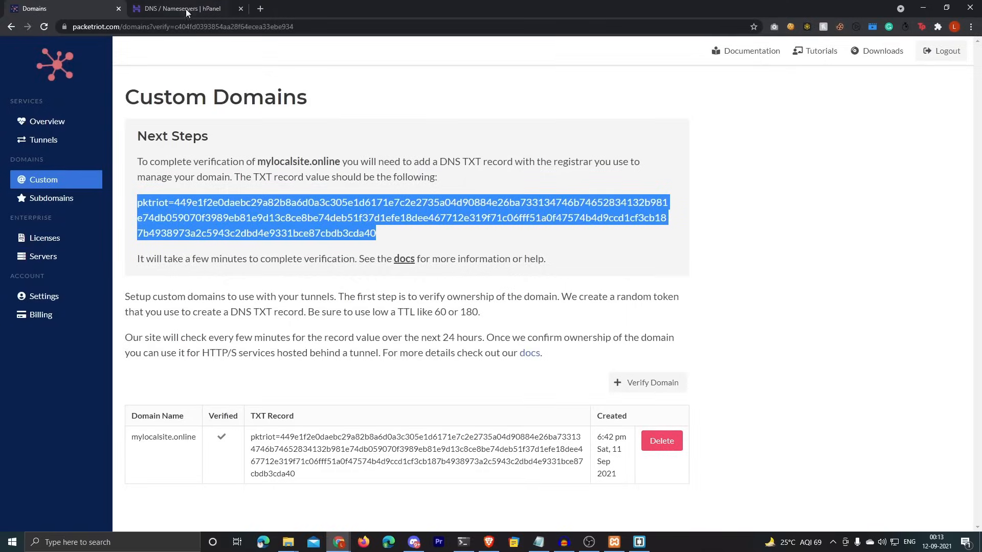
{"action": "key", "text": "ctrl+Tab"}
{"action": "double_click", "coordinate": [675, 255]}
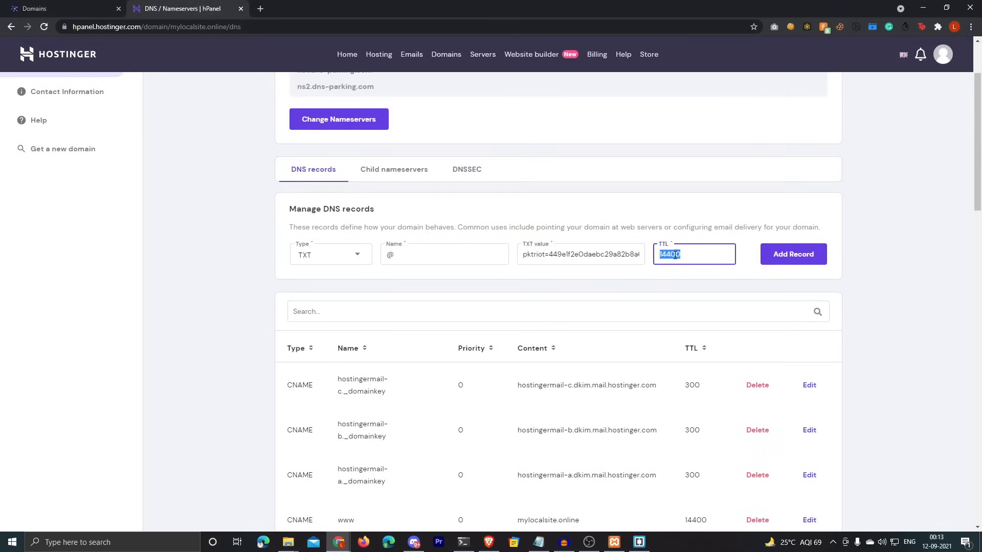
{"action": "type", "text": "67"}
{"action": "type", "text": "0"}
{"action": "left_click", "coordinate": [793, 253]}
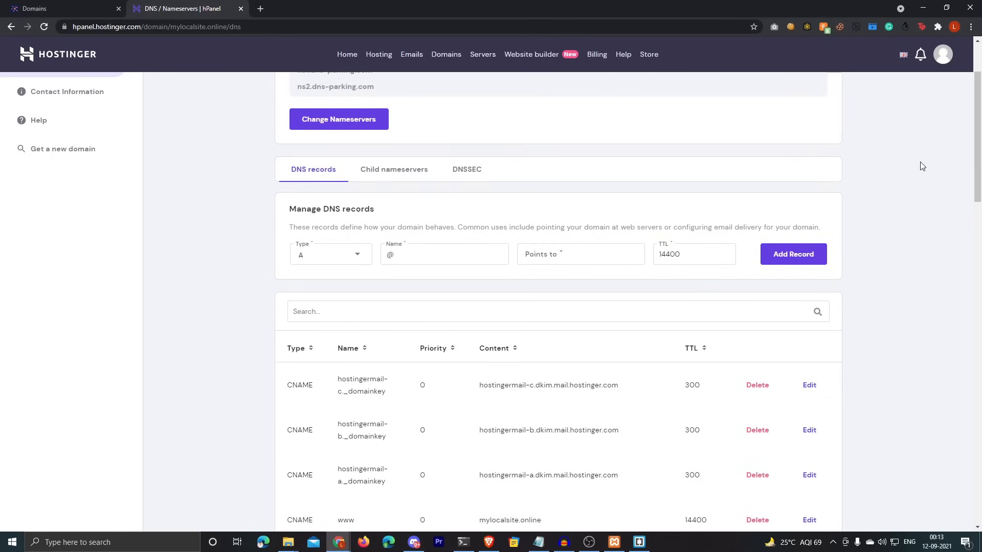
Step: Confirm that Packetriot now shows mylocalsite.online as verified
{"action": "scroll", "coordinate": [869, 159], "scroll_direction": "up", "scroll_amount": 2}
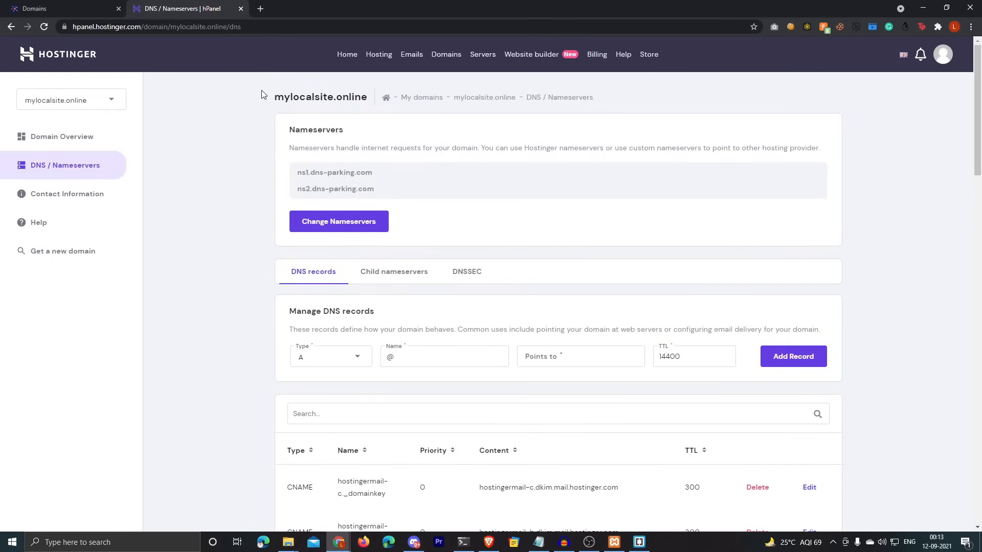
{"action": "key", "text": "ctrl+Tab"}
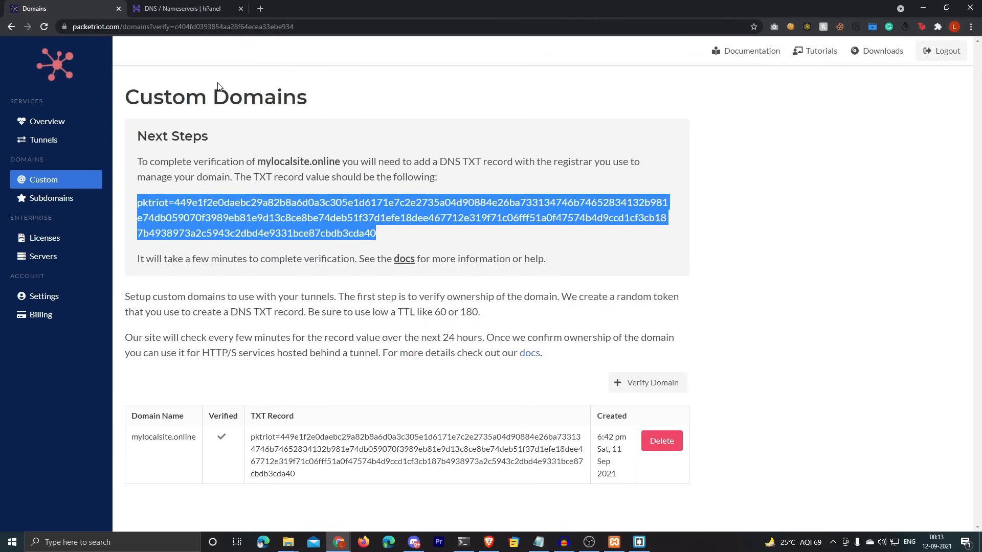
{"action": "left_click", "coordinate": [195, 9]}
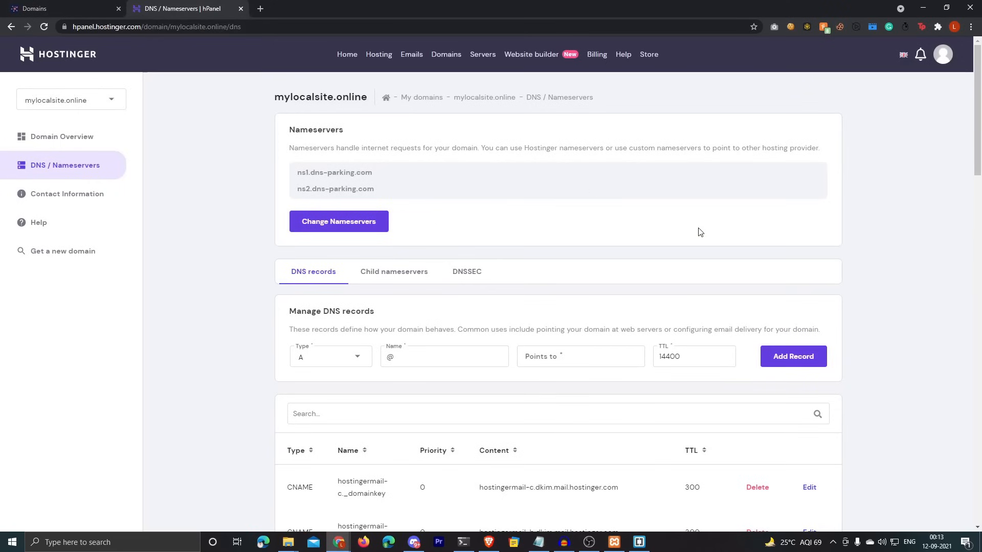
{"action": "scroll", "coordinate": [677, 234], "scroll_direction": "down", "scroll_amount": 2}
{"action": "key", "text": "ctrl+Tab"}
{"action": "key", "text": "ctrl+Tab"}
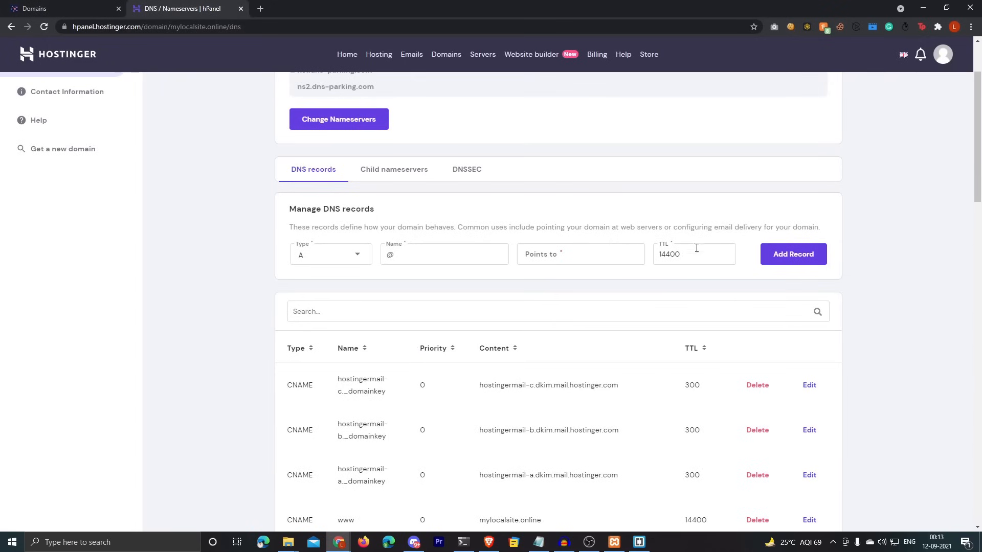
{"action": "scroll", "coordinate": [799, 281], "scroll_direction": "down", "scroll_amount": 3}
{"action": "scroll", "coordinate": [801, 278], "scroll_direction": "down", "scroll_amount": 10}
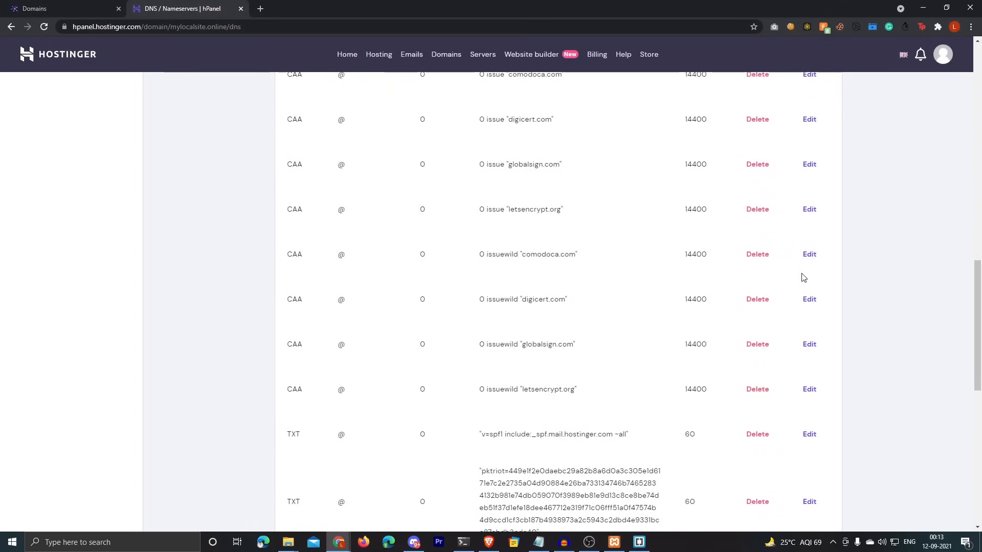
{"action": "key", "text": "ctrl+Tab"}
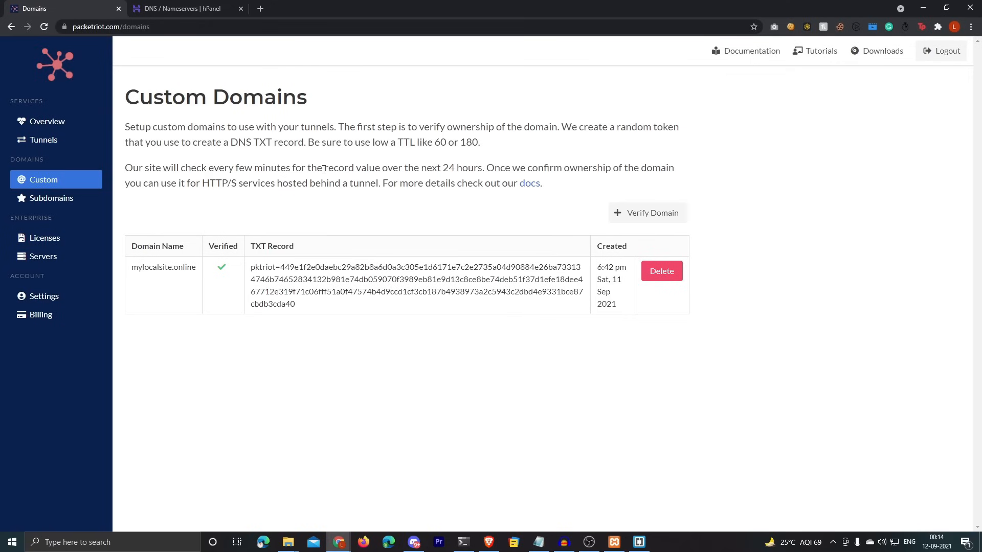
Step: Start a new CNAME record named wordpress in hPanel's DNS form
{"action": "left_click", "coordinate": [182, 8]}
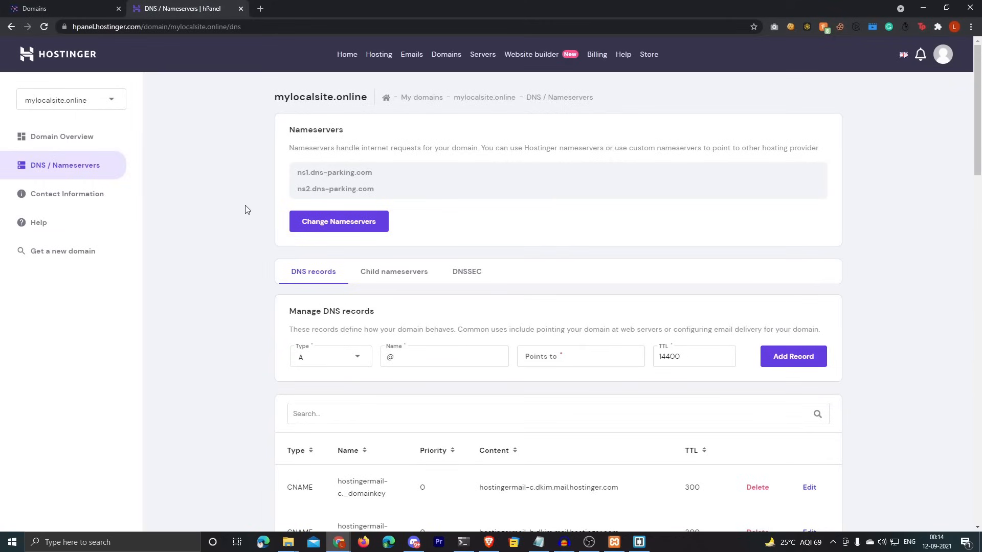
{"action": "scroll", "coordinate": [254, 232], "scroll_direction": "down", "scroll_amount": 2}
{"action": "left_click", "coordinate": [350, 255]}
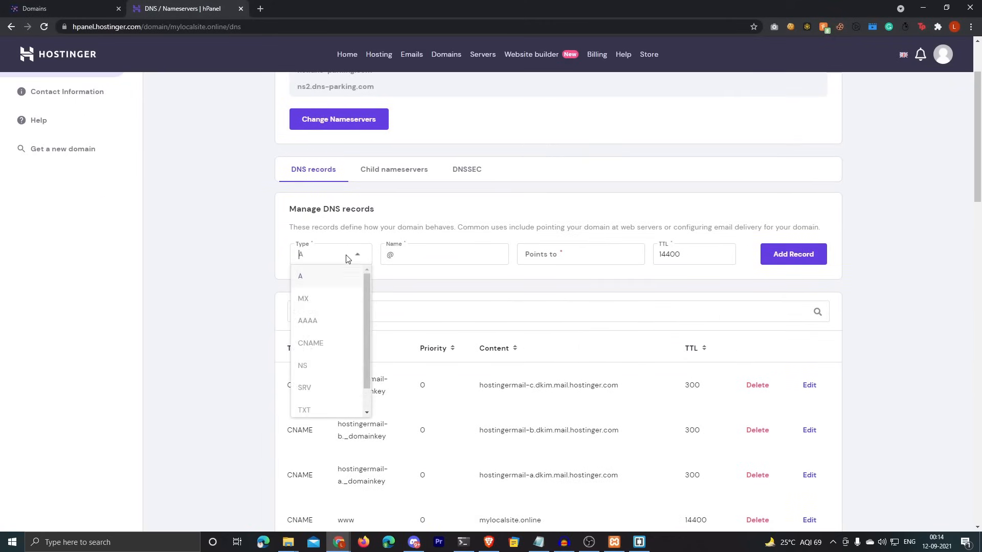
{"action": "left_click", "coordinate": [311, 344]}
{"action": "left_click", "coordinate": [412, 254]}
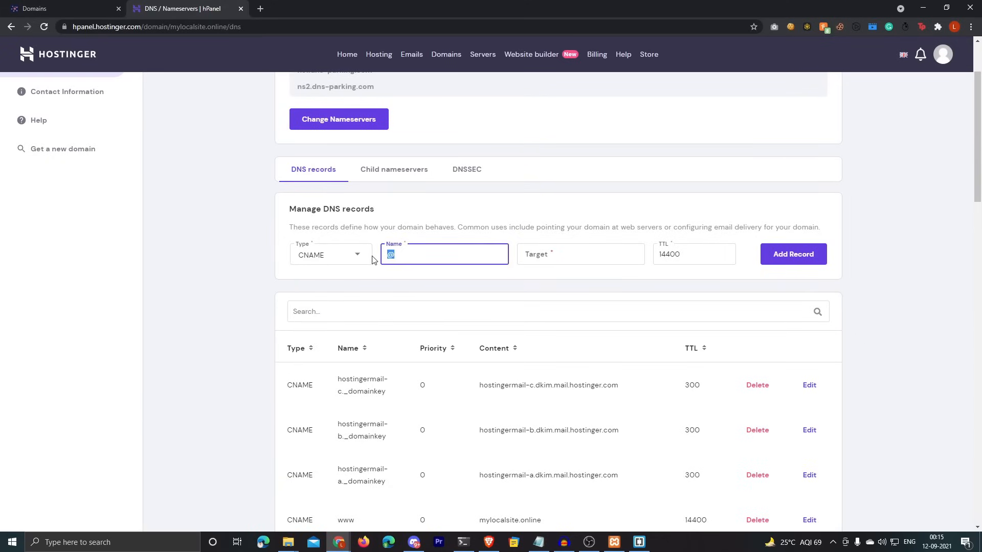
{"action": "type", "text": "w"}
{"action": "type", "text": "ordp"}
{"action": "type", "text": "re"}
{"action": "type", "text": "pre"}
{"action": "double_click", "coordinate": [402, 256]}
{"action": "left_click", "coordinate": [534, 263]}
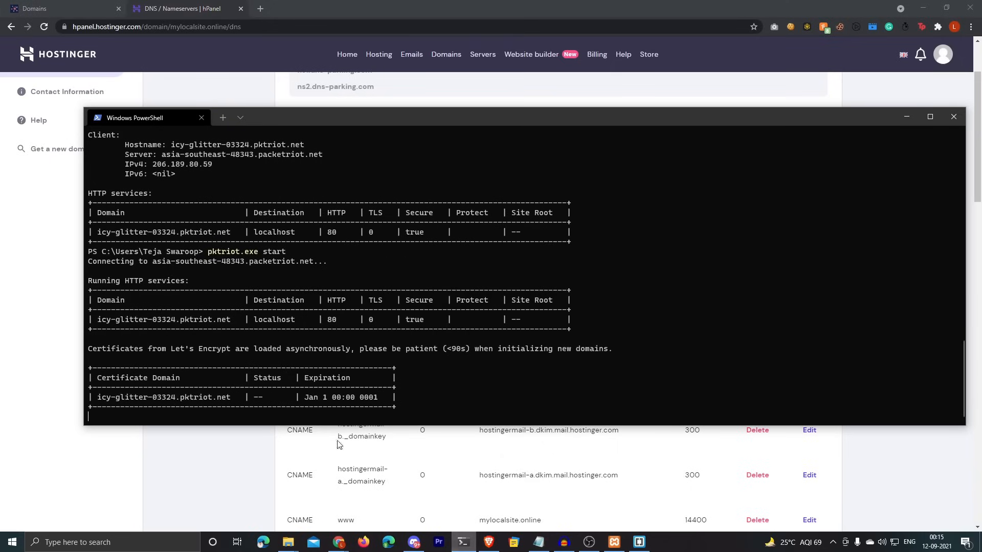
Step: Target the CNAME at icy-glitter-03324.pktriot.net with TTL 1800 and add it
{"action": "left_click", "coordinate": [463, 542]}
{"action": "left_click_drag", "start_coordinate": [99, 323], "coordinate": [227, 323]}
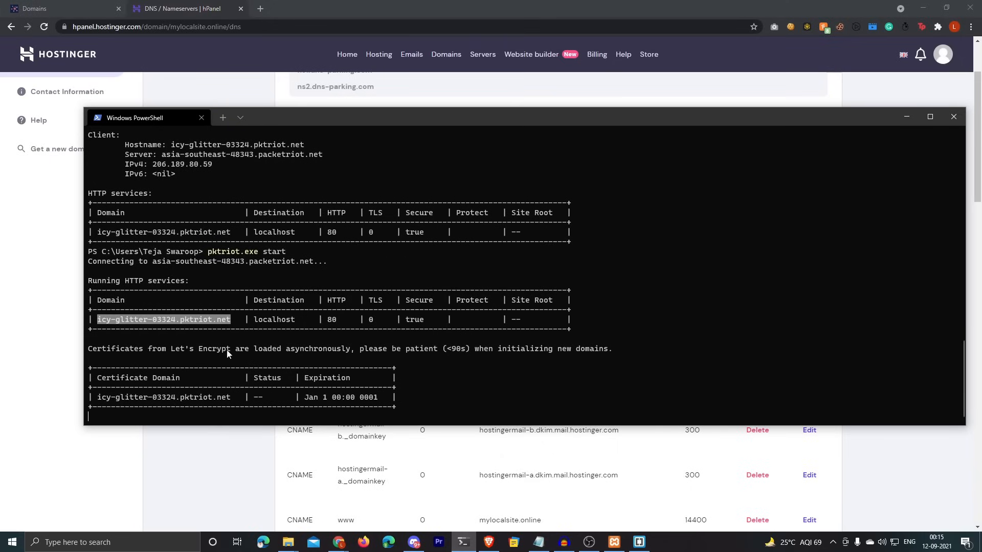
{"action": "key", "text": "ctrl+c"}
{"action": "left_click", "coordinate": [244, 438]}
{"action": "left_click", "coordinate": [530, 248]}
{"action": "key", "text": "ctrl+v"}
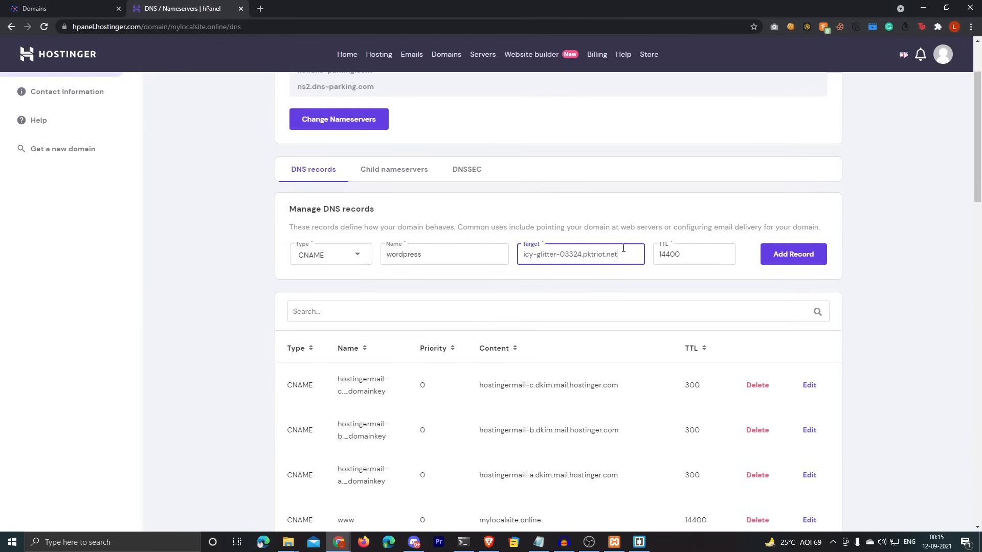
{"action": "double_click", "coordinate": [687, 251]}
{"action": "key", "text": "BackSpace"}
{"action": "type", "text": "1800"}
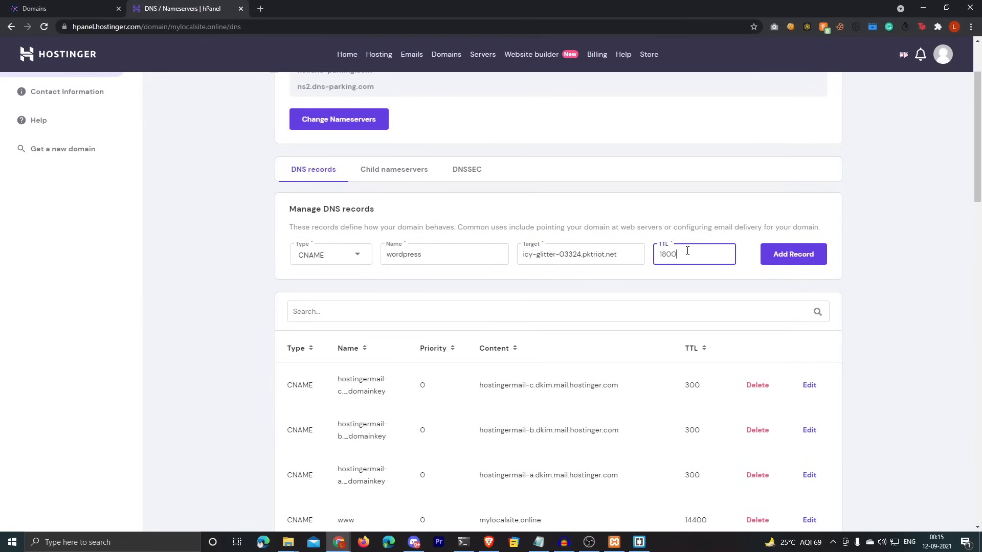
{"action": "left_click", "coordinate": [785, 265]}
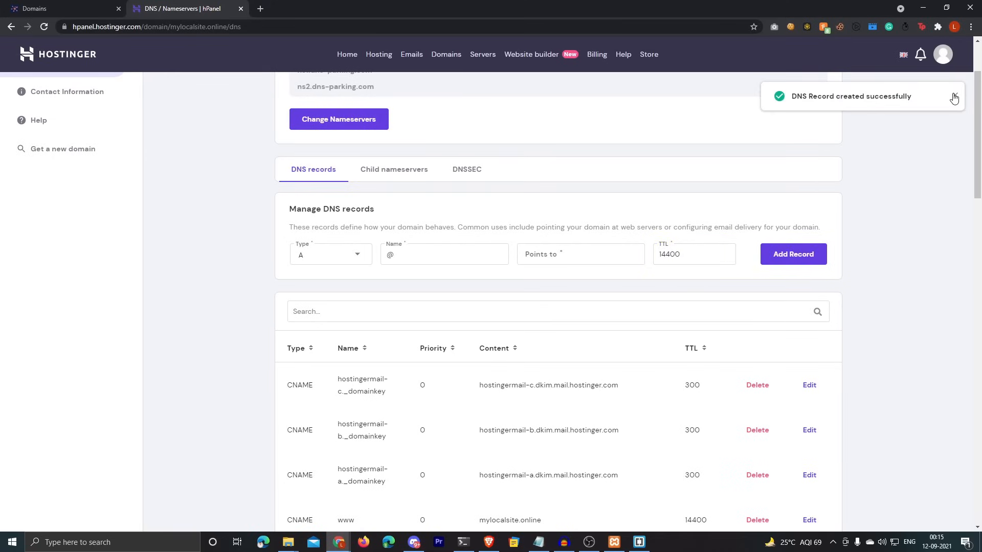
{"action": "left_click", "coordinate": [953, 95]}
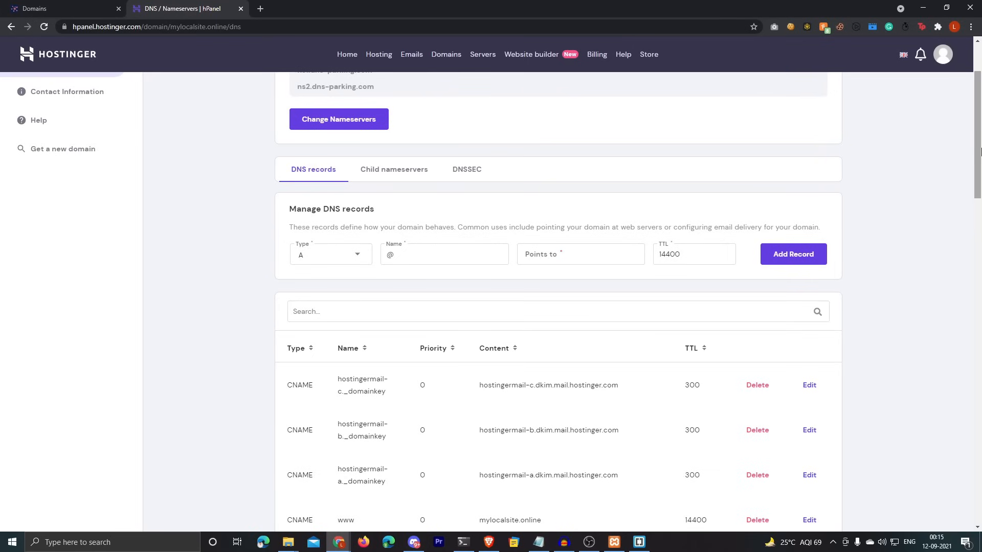
{"action": "left_click", "coordinate": [463, 541]}
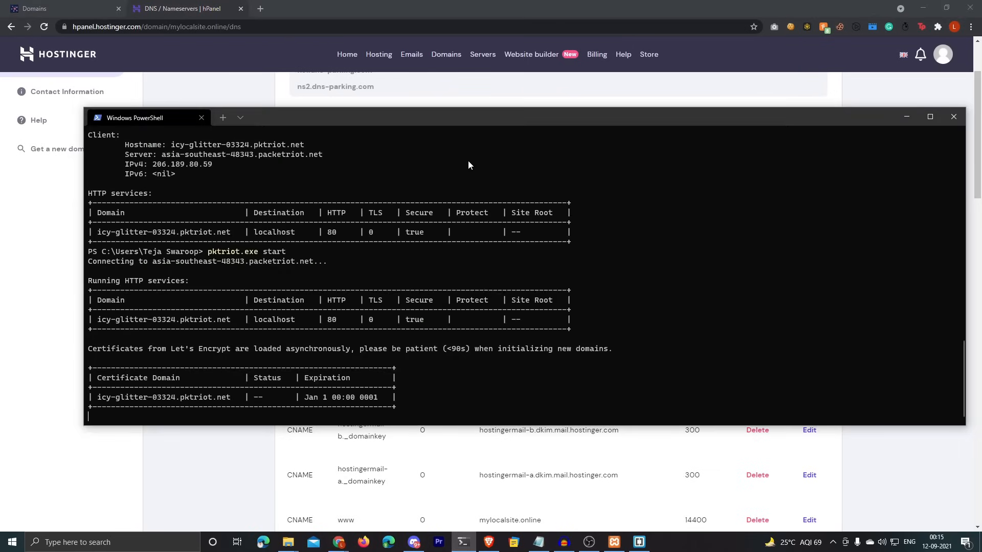
Step: Stop Packetriot and add a Let's Encrypt HTTP rule for wordpress.mylocalsite.online to localhost:80
{"action": "key", "text": "ctrl+c"}
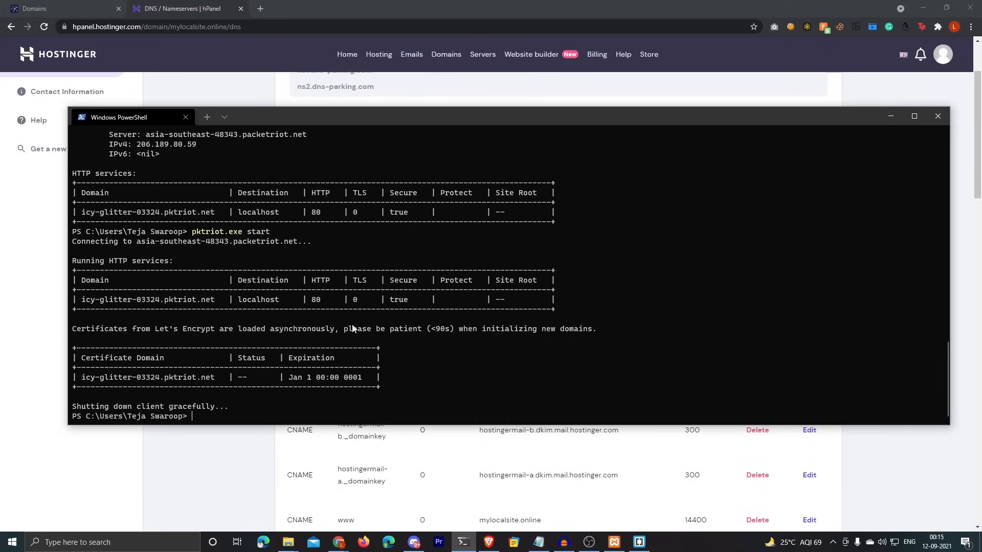
{"action": "type", "text": "cls"}
{"action": "key", "text": "Return"}
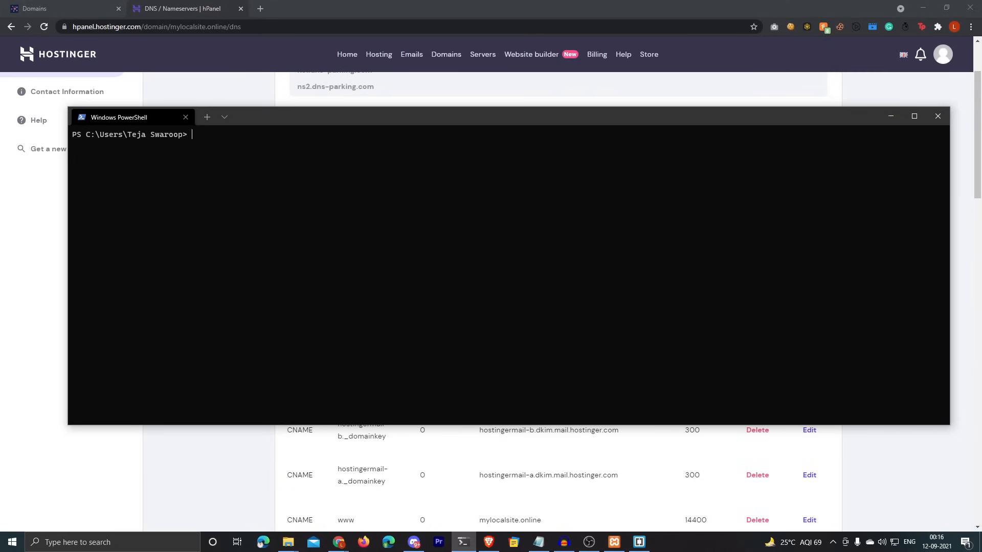
{"action": "type", "text": "pkri"}
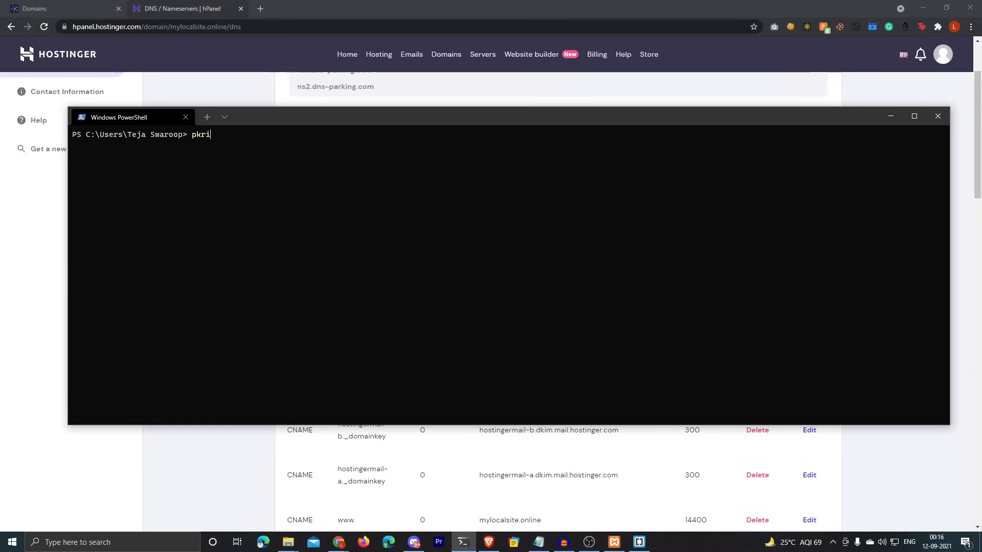
{"action": "type", "text": "ot.exe "}
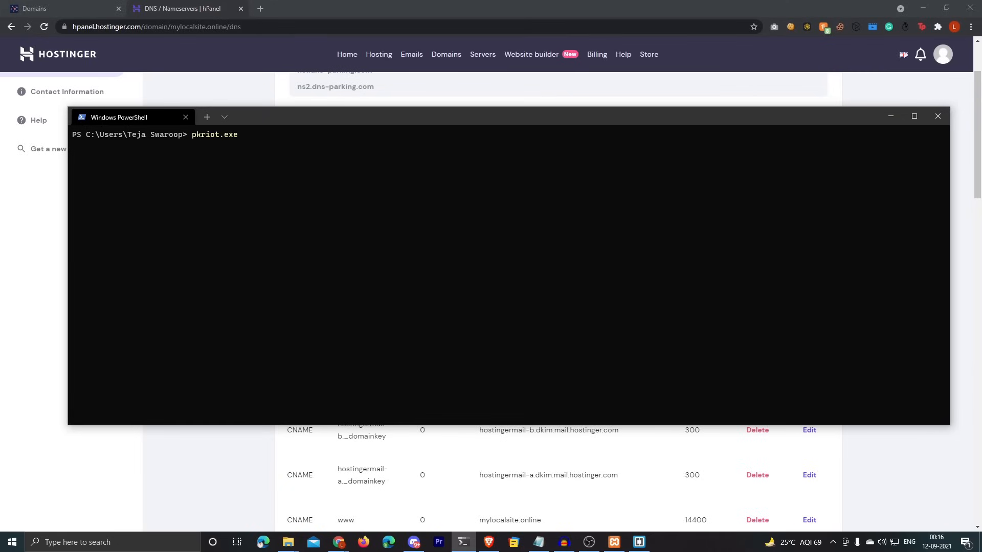
{"action": "type", "text": "tunnel http add --domain wordpress."}
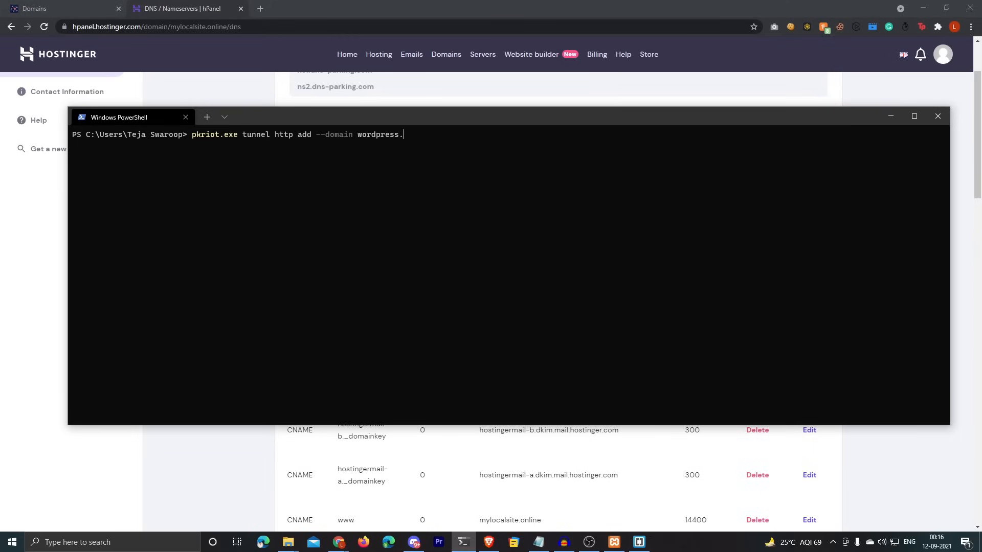
{"action": "type", "text": "mylocalsite.online --dest"}
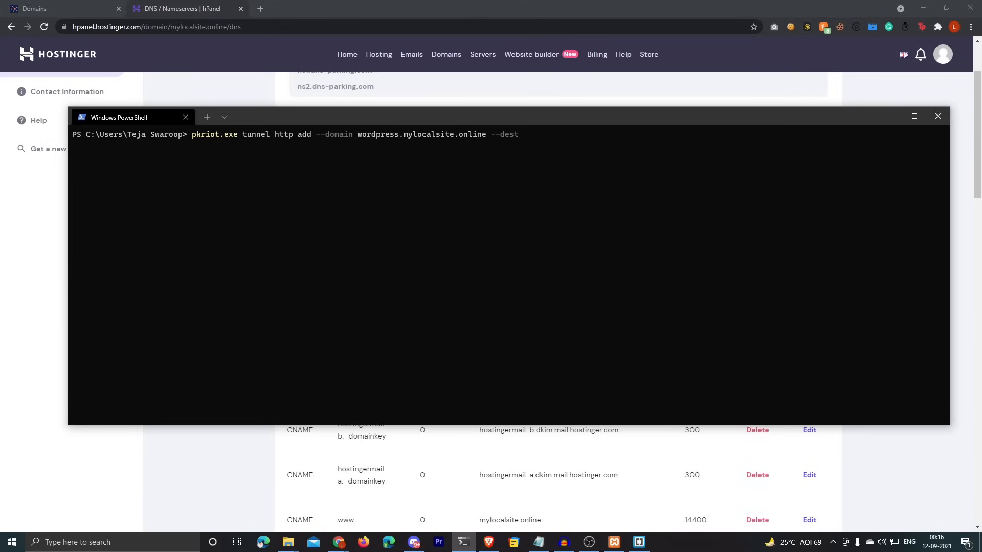
{"action": "type", "text": "ination localhost --http 80"}
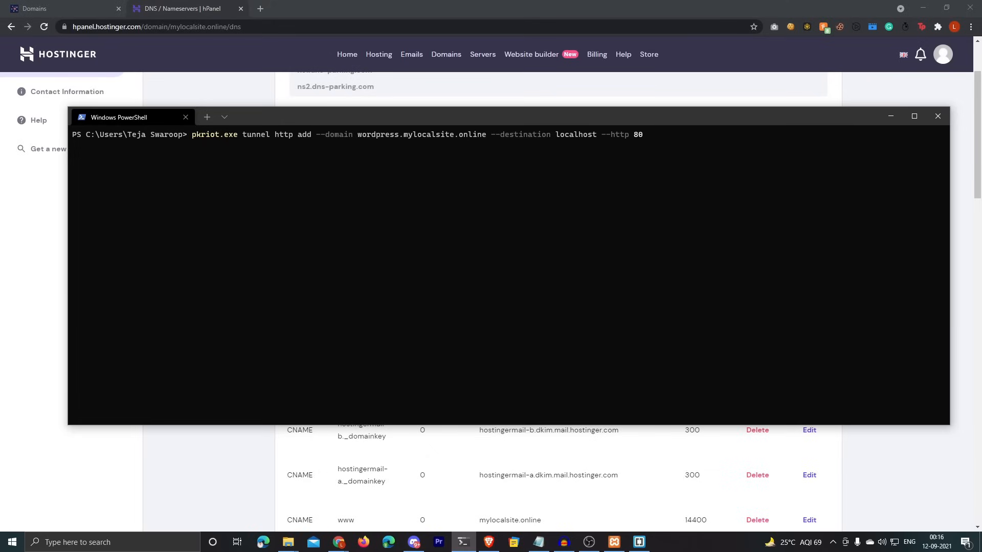
{"action": "type", "text": " --letsencrypt"}
{"action": "key", "text": "Return"}
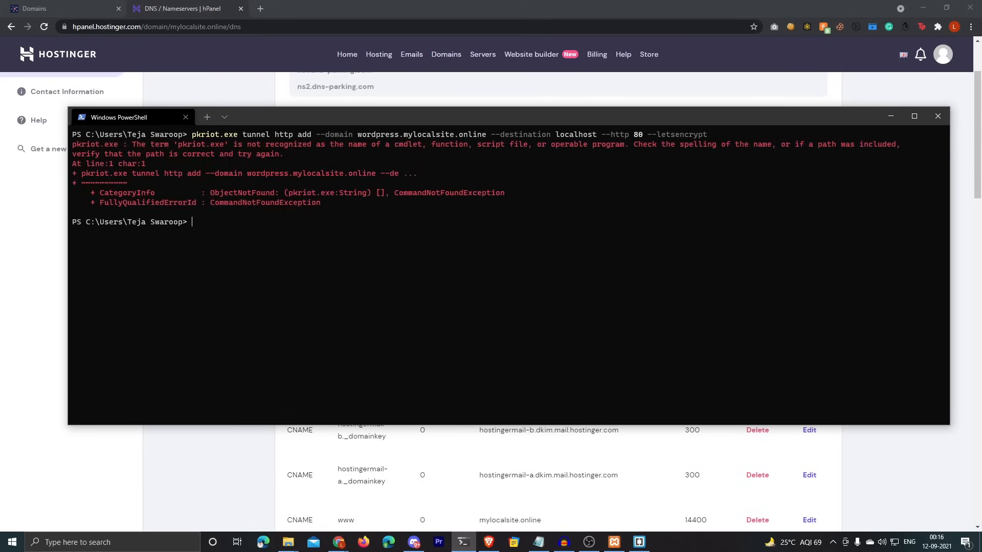
{"action": "key", "text": "Up"}
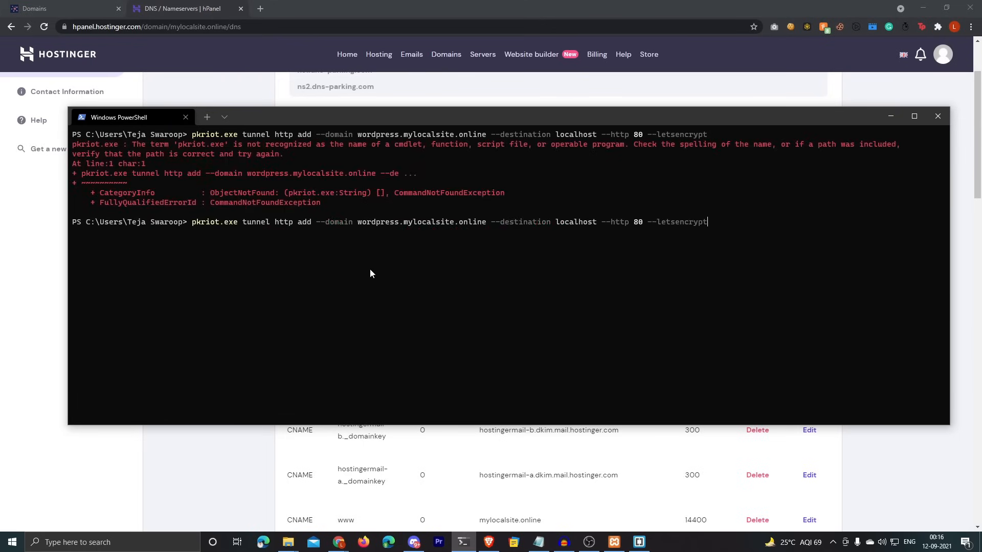
{"action": "key", "text": "Left"}
{"action": "key", "text": "Left"}
{"action": "key", "text": "Left"}
{"action": "key", "text": "Left"}
{"action": "key", "text": "Left"}
{"action": "key", "text": "Left"}
{"action": "key", "text": "Left"}
{"action": "key", "text": "Left"}
{"action": "key", "text": "Left"}
{"action": "key", "text": "Left"}
{"action": "key", "text": "Left"}
{"action": "key", "text": "Left"}
{"action": "key", "text": "Left"}
{"action": "key", "text": "Left"}
{"action": "key", "text": "Left"}
{"action": "key", "text": "Left"}
{"action": "key", "text": "Left"}
{"action": "key", "text": "Left"}
{"action": "key", "text": "Left"}
{"action": "key", "text": "Left"}
{"action": "key", "text": "Left"}
{"action": "key", "text": "Left"}
{"action": "type", "text": "t"}
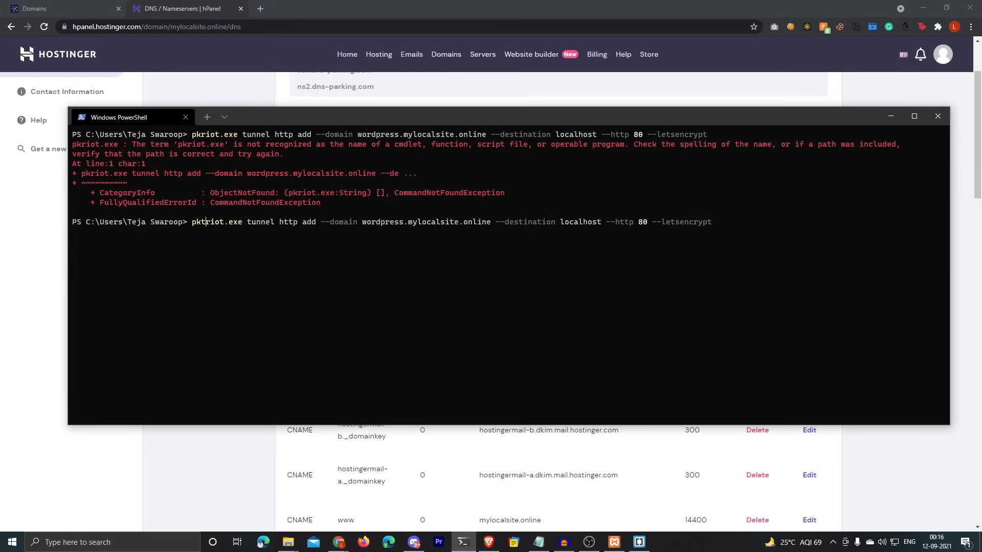
{"action": "key", "text": "Return"}
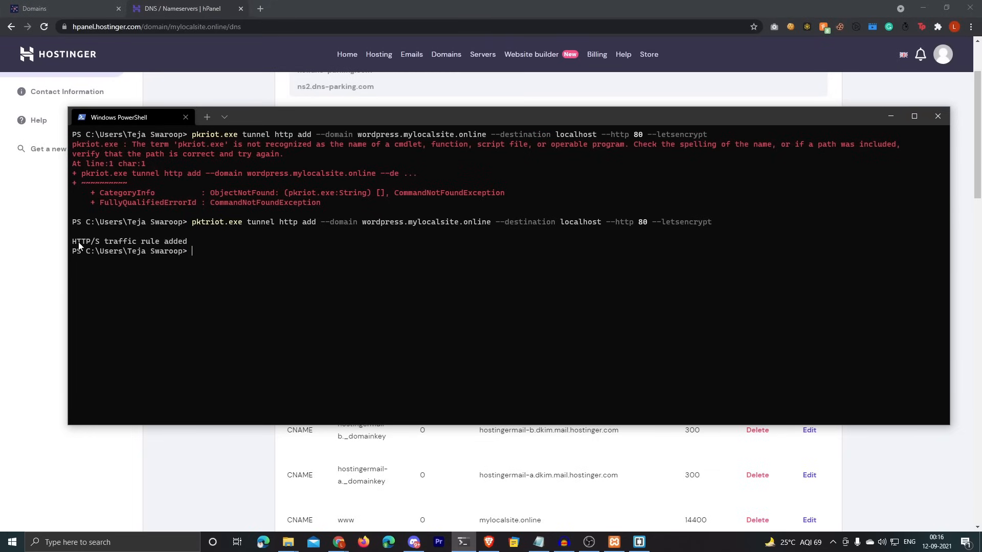
Step: Confirm the new domain rule with pktriot.exe info and restart the Packetriot client
{"action": "left_click_drag", "start_coordinate": [79, 245], "coordinate": [187, 244]}
{"action": "right_click", "coordinate": [185, 244]}
{"action": "type", "text": "pktriot.exe info"}
{"action": "key", "text": "Return"}
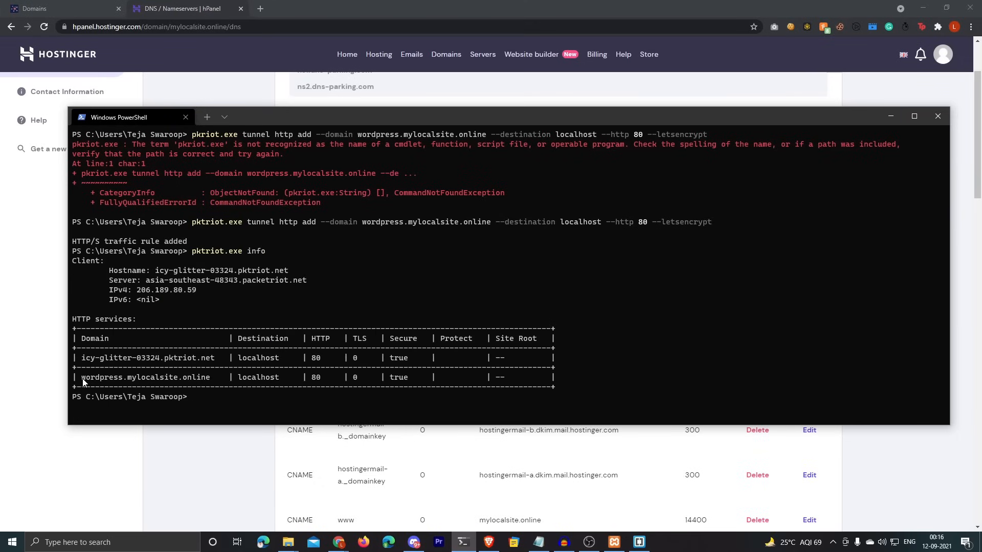
{"action": "left_click_drag", "start_coordinate": [83, 382], "coordinate": [180, 382]}
{"action": "key", "text": "ctrl+c"}
{"action": "left_click_drag", "start_coordinate": [85, 380], "coordinate": [210, 381]}
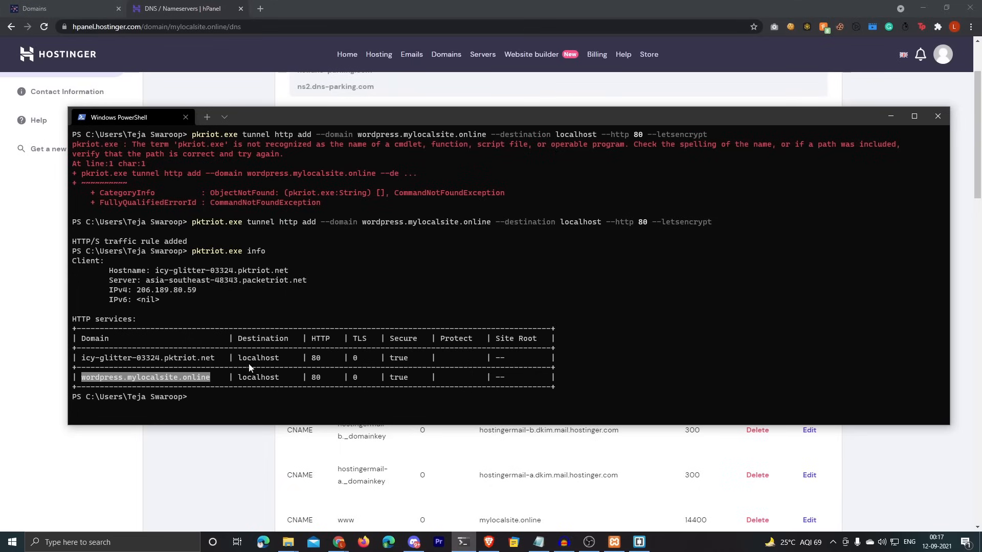
{"action": "left_click", "coordinate": [213, 400]}
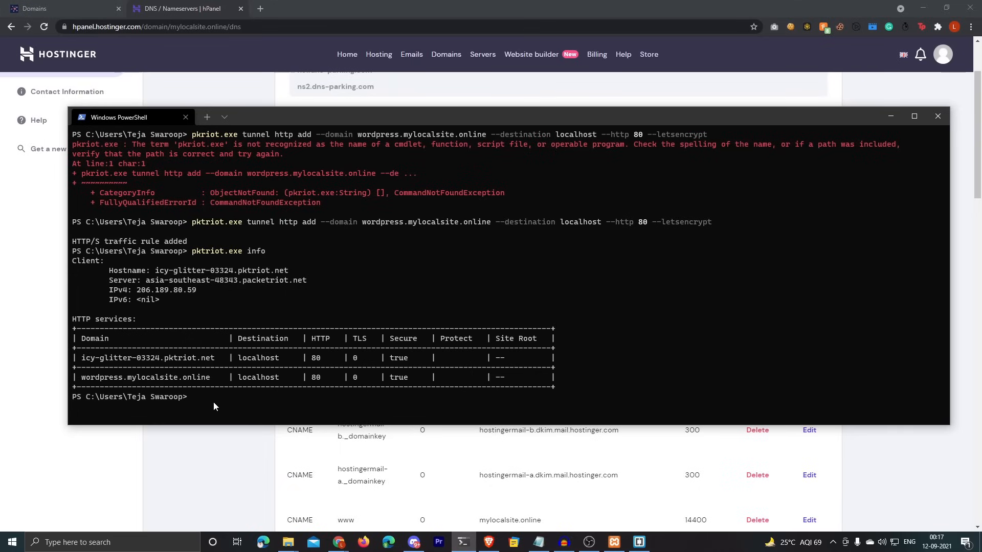
{"action": "type", "text": "pktriot.exe start"}
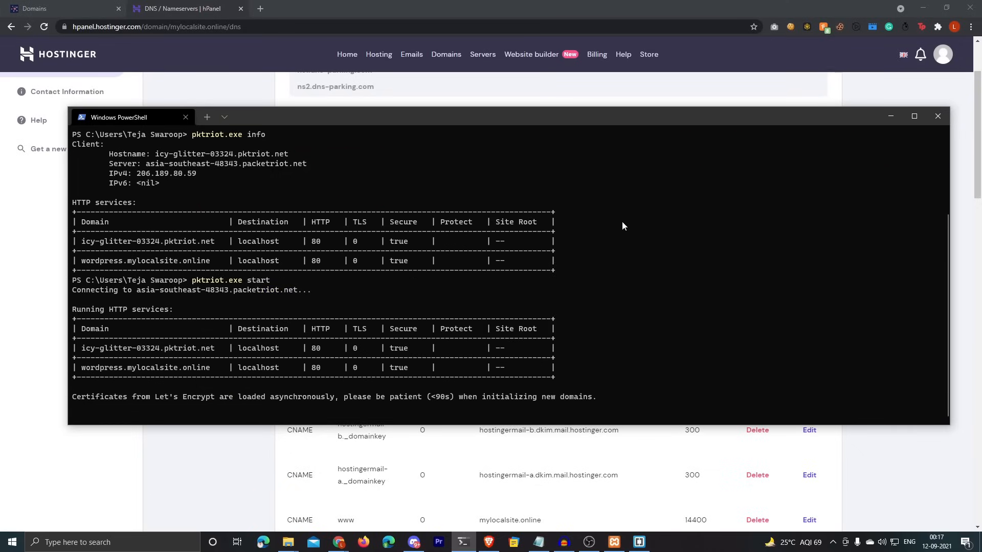
{"action": "left_click", "coordinate": [489, 542]}
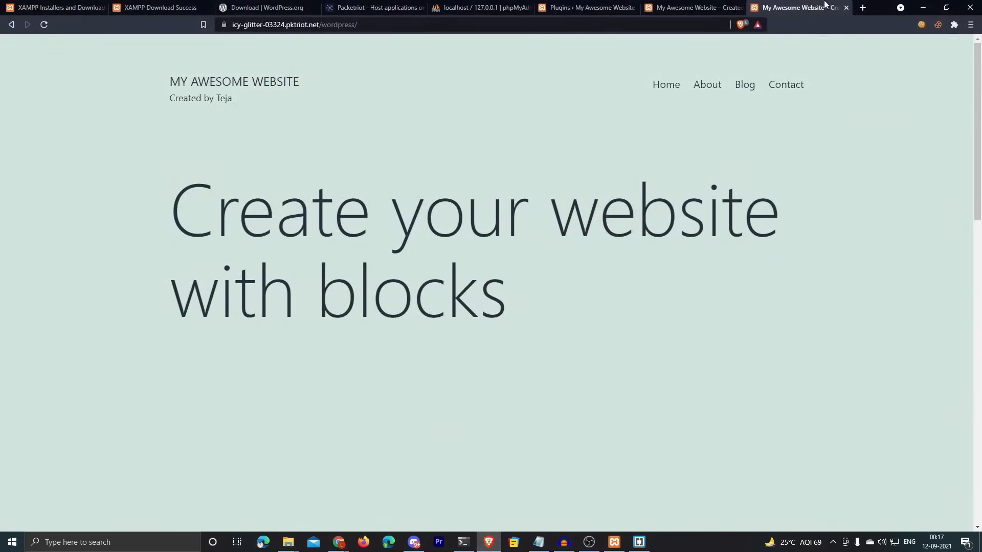
Step: Load wordpress.mylocalsite.online in a new Brave tab
{"action": "left_click", "coordinate": [862, 8]}
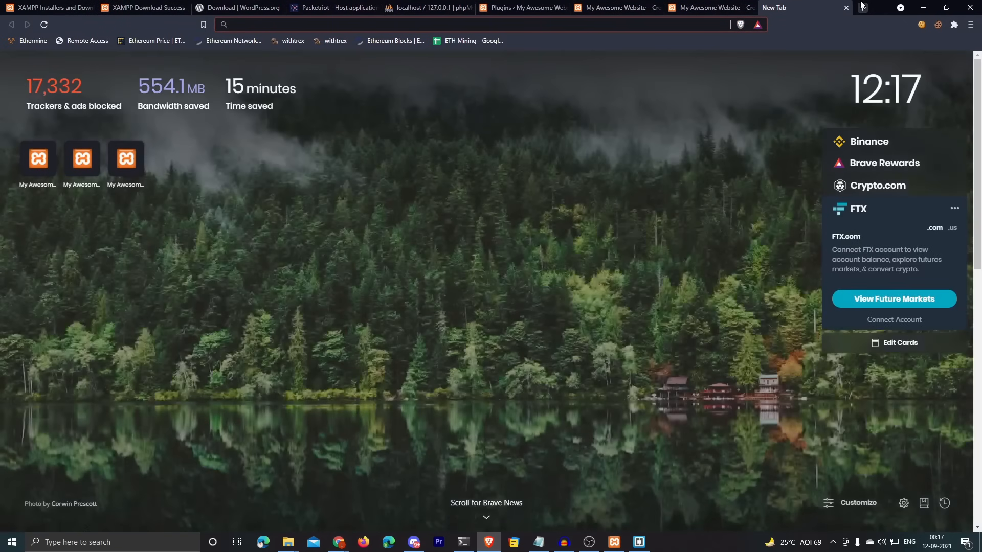
{"action": "type", "text": "wordpress."}
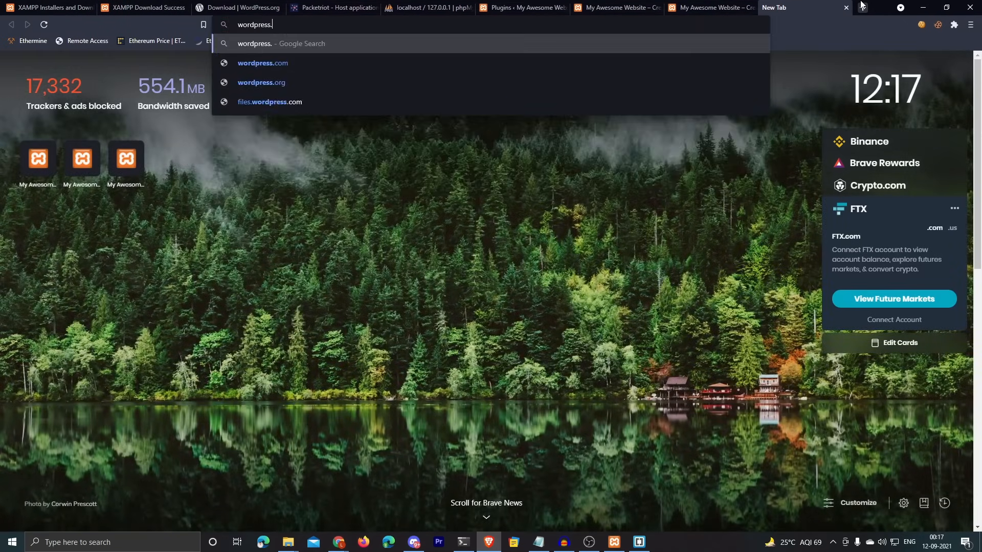
{"action": "type", "text": "mylocalsite.o"}
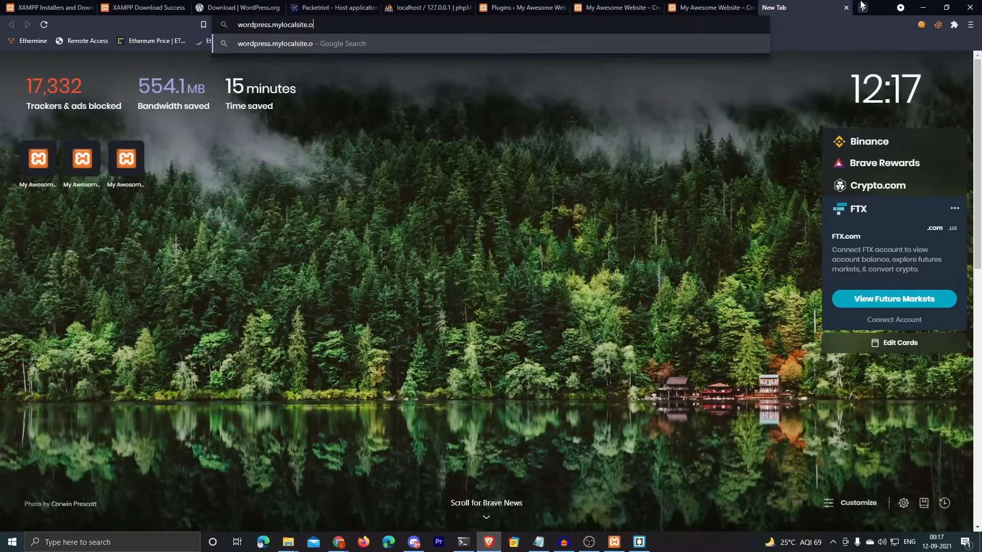
{"action": "type", "text": "nline"}
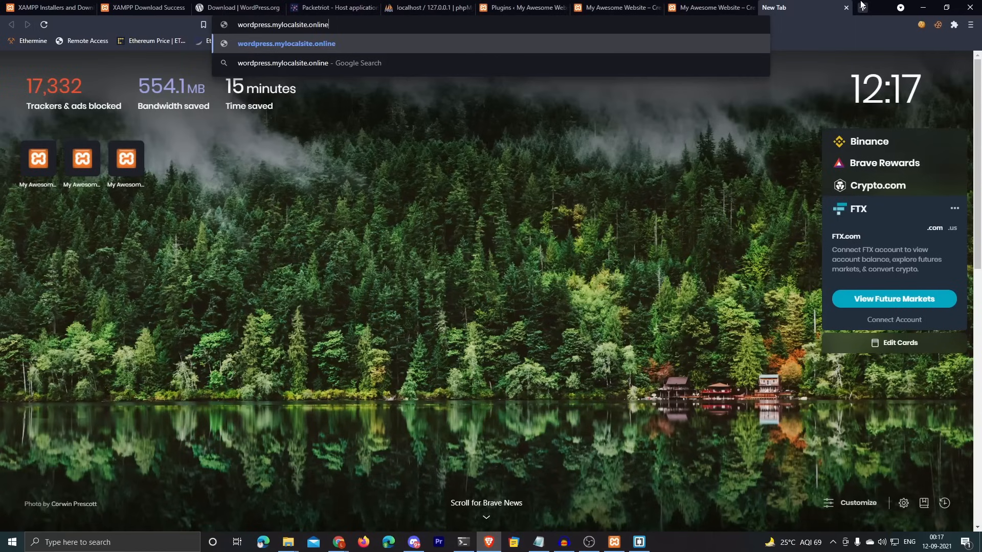
{"action": "key", "text": "Return"}
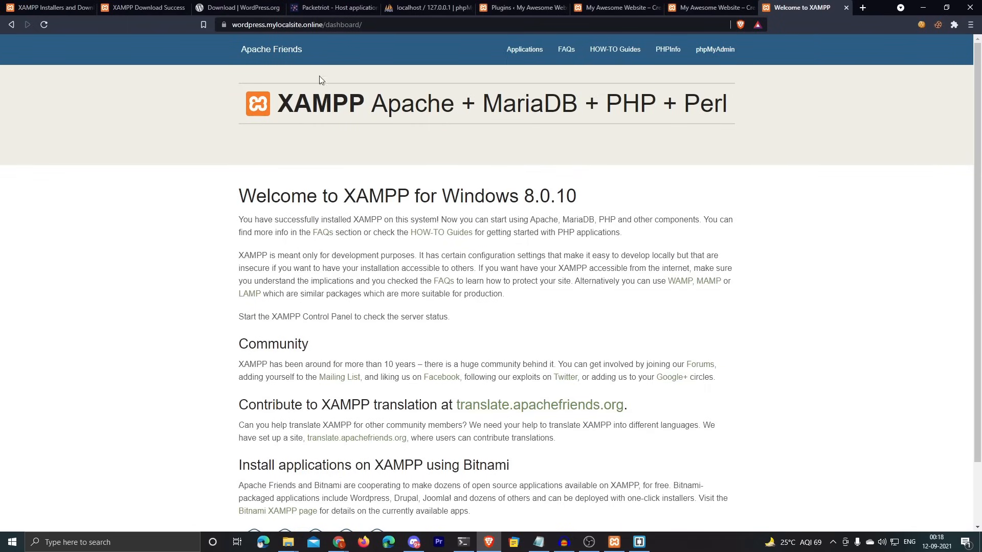
Step: Go to wordpress.mylocalsite.online/wordpress and see it redirect to the icy-glitter-03324.pktriot.net address
{"action": "left_click_drag", "start_coordinate": [231, 25], "coordinate": [324, 25]}
{"action": "double_click", "coordinate": [364, 26]}
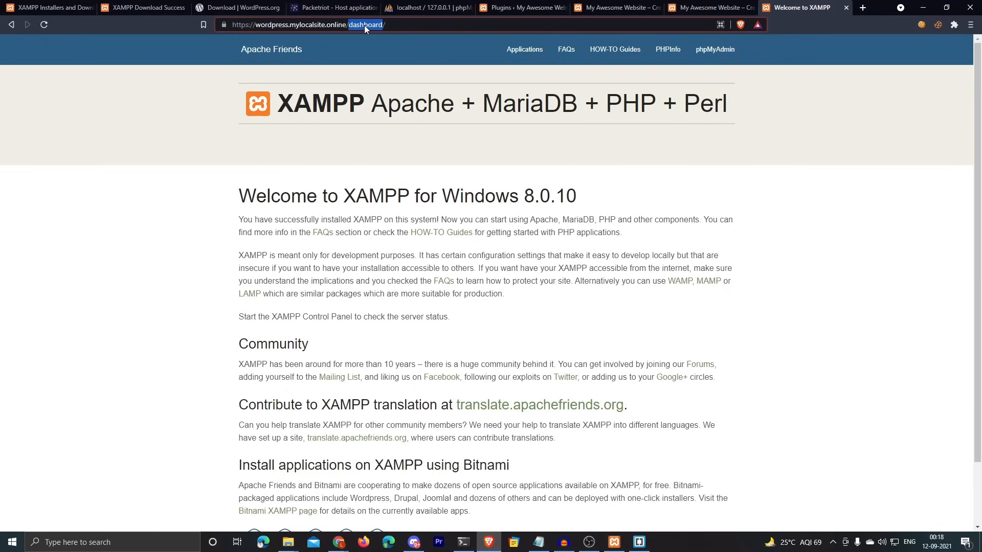
{"action": "type", "text": "wordpress"}
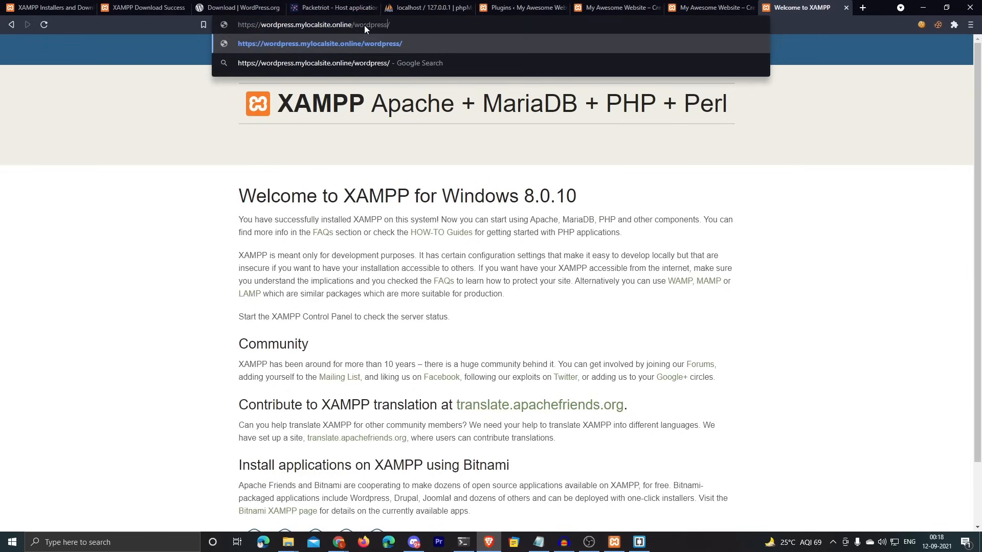
{"action": "key", "text": "Return"}
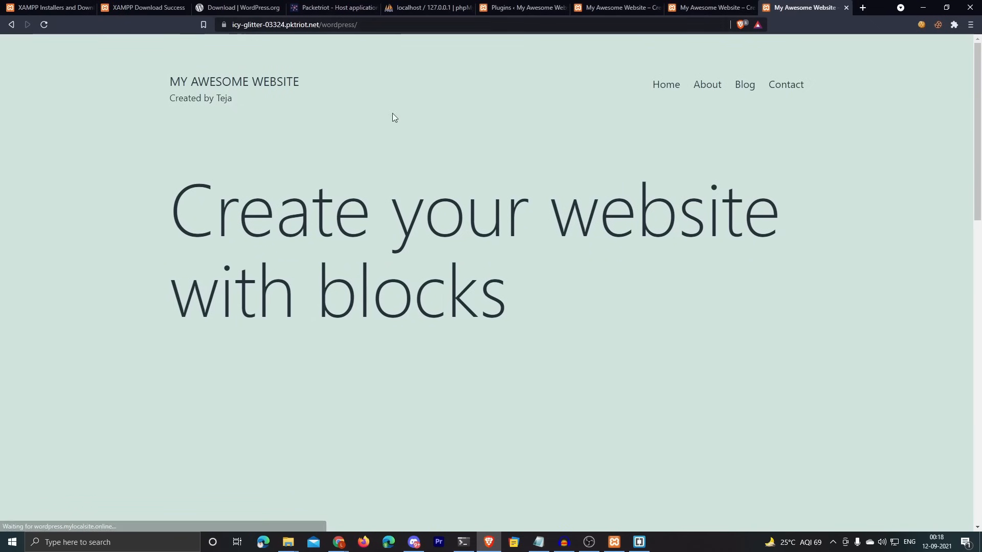
{"action": "scroll", "coordinate": [790, 190], "scroll_direction": "down", "scroll_amount": 8}
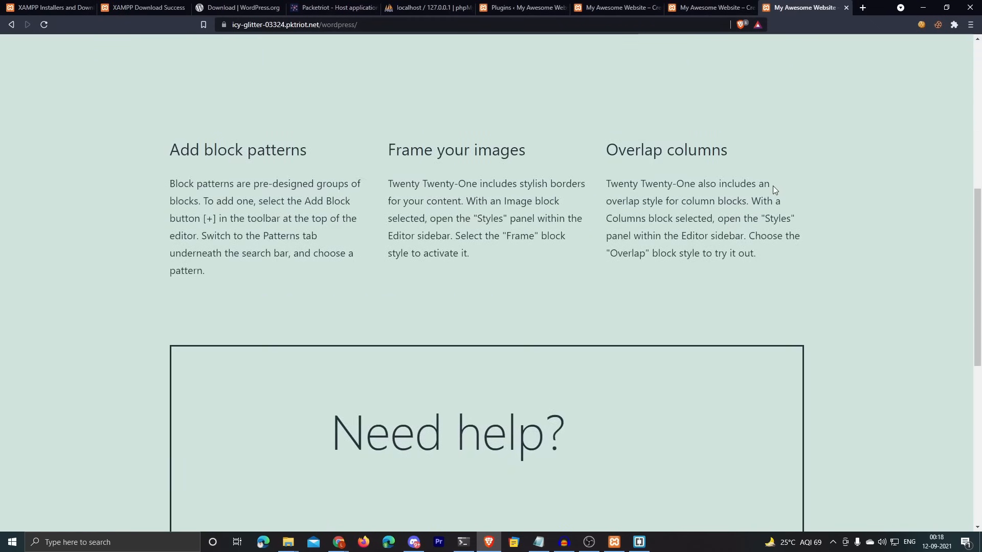
{"action": "scroll", "coordinate": [762, 220], "scroll_direction": "up", "scroll_amount": 5}
{"action": "scroll", "coordinate": [752, 244], "scroll_direction": "up", "scroll_amount": 3}
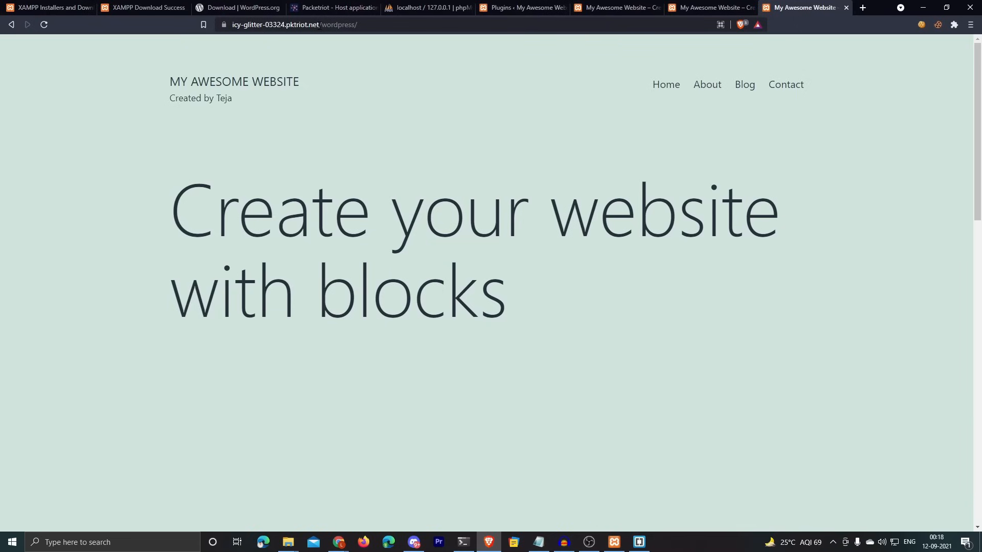
{"action": "left_click_drag", "start_coordinate": [319, 25], "coordinate": [233, 26]}
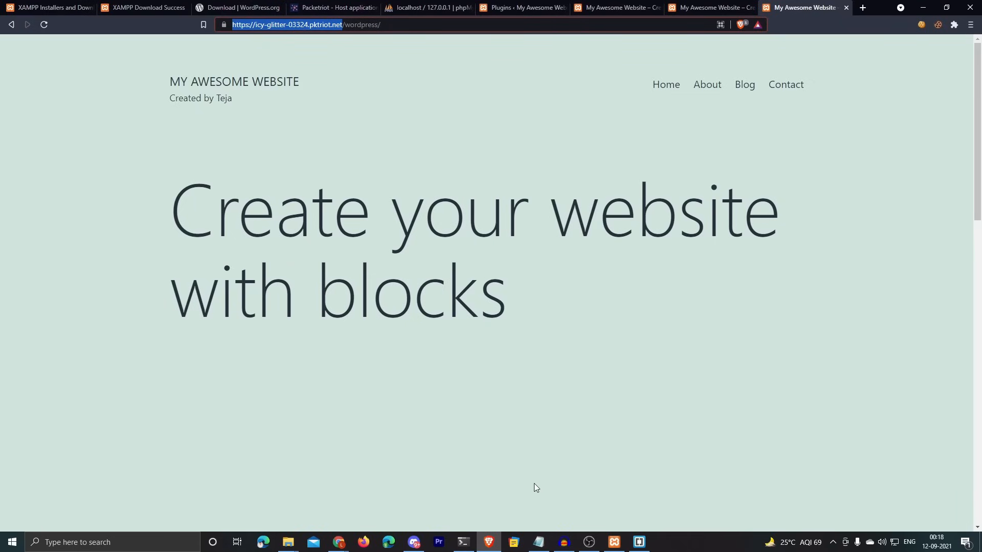
{"action": "left_click", "coordinate": [639, 542]}
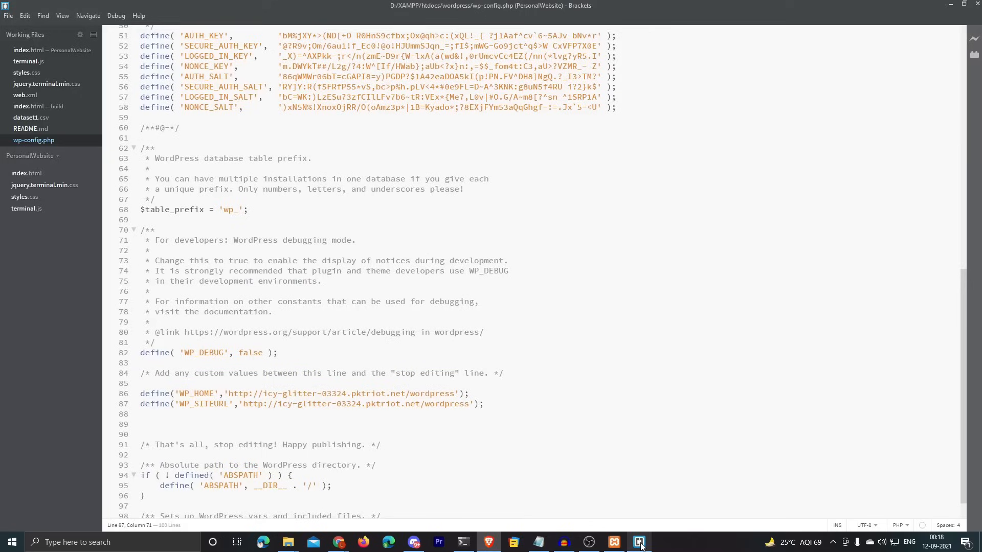
{"action": "scroll", "coordinate": [245, 367], "scroll_direction": "down", "scroll_amount": 1}
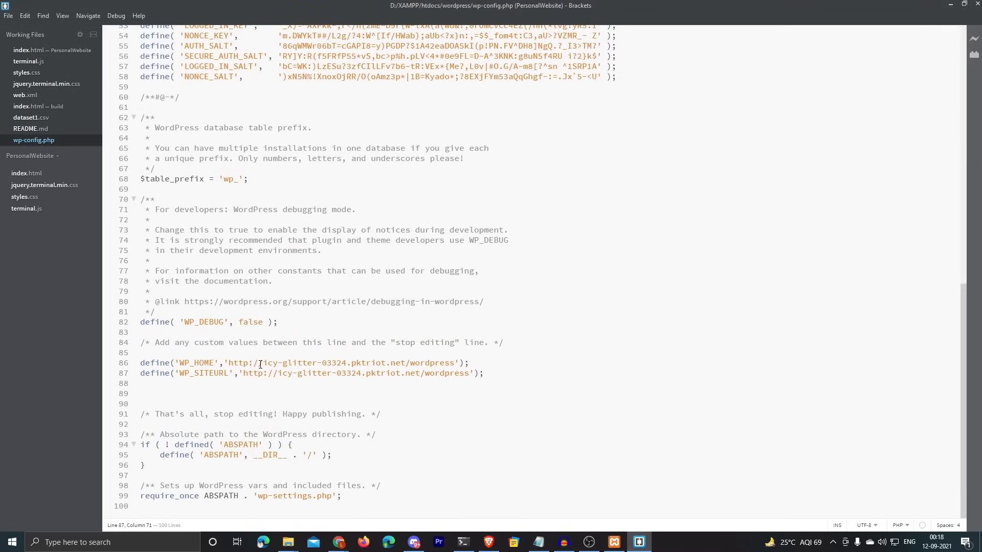
{"action": "left_click_drag", "start_coordinate": [263, 364], "coordinate": [387, 363]}
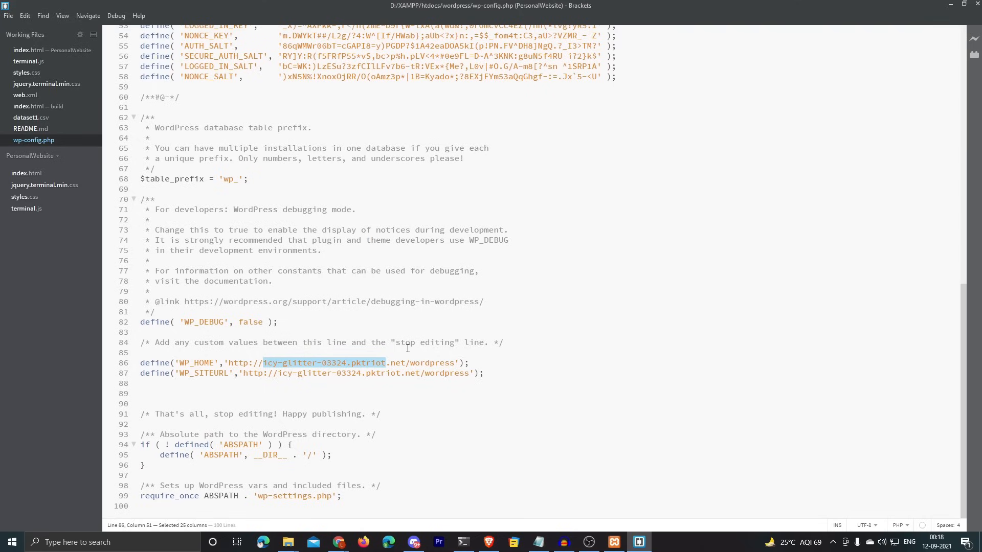
{"action": "type", "text": "wordpress"}
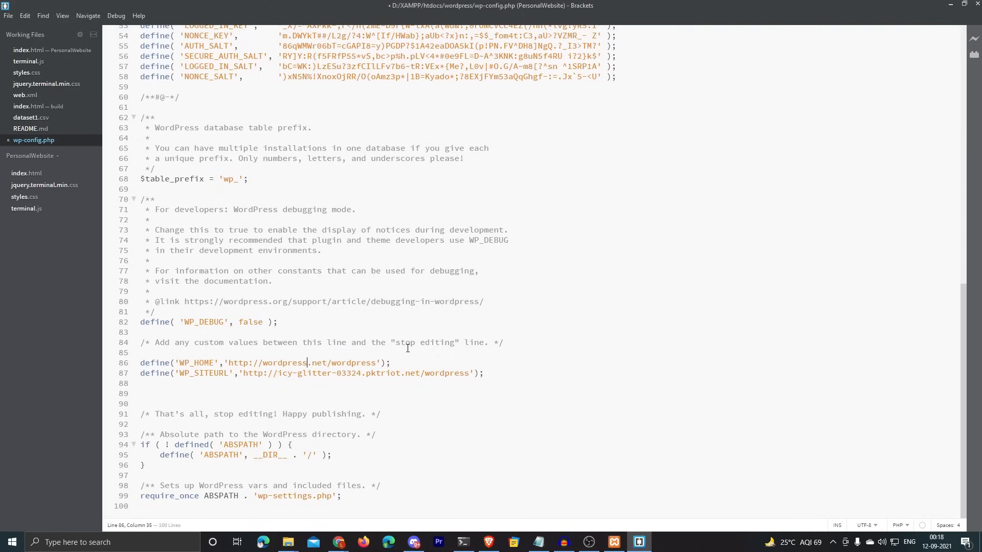
{"action": "type", "text": ".mylocalsit"}
{"action": "type", "text": "e.online."}
{"action": "type", "text": "net"}
{"action": "key", "text": "BackSpace"}
{"action": "key", "text": "BackSpace"}
{"action": "key", "text": "BackSpace"}
{"action": "key", "text": "BackSpace"}
{"action": "left_click_drag", "start_coordinate": [232, 364], "coordinate": [451, 364]}
{"action": "key", "text": "ctrl+c"}
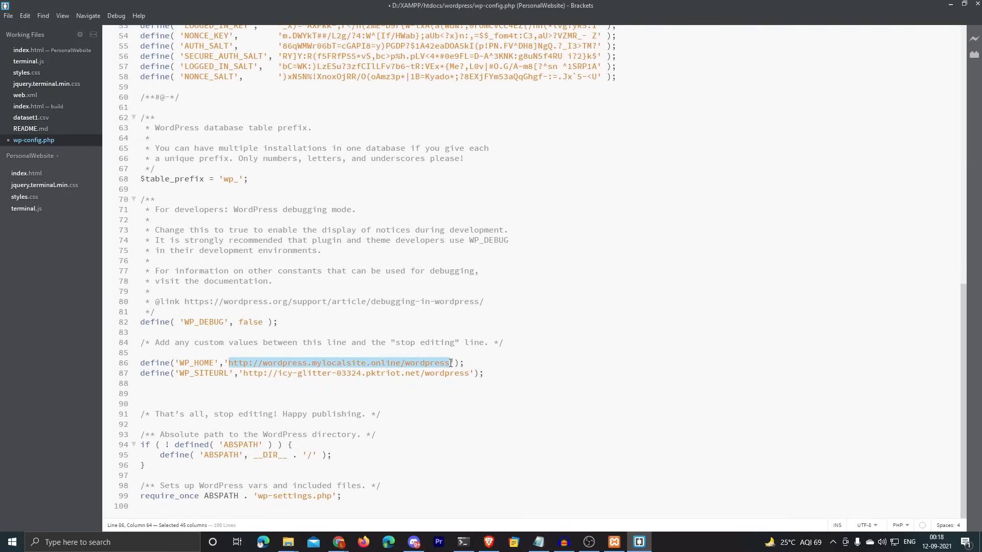
{"action": "left_click_drag", "start_coordinate": [244, 374], "coordinate": [472, 374]}
{"action": "key", "text": "ctrl+v"}
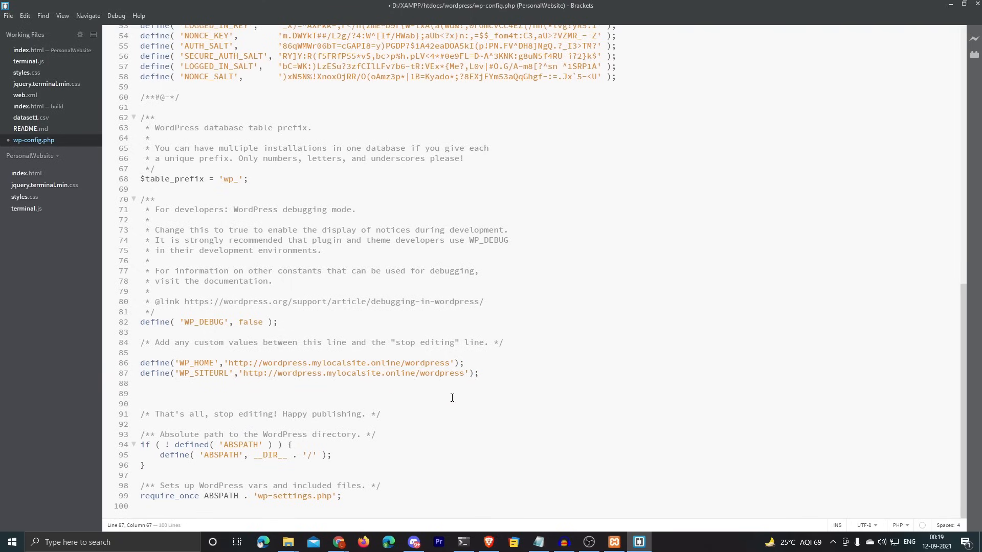
{"action": "key", "text": "ctrl+s"}
Step: Load wordpress.mylocalsite.online/wordpress in Brave, reloading after the redirect error
{"action": "left_click", "coordinate": [950, 4]}
{"action": "left_click", "coordinate": [390, 23]}
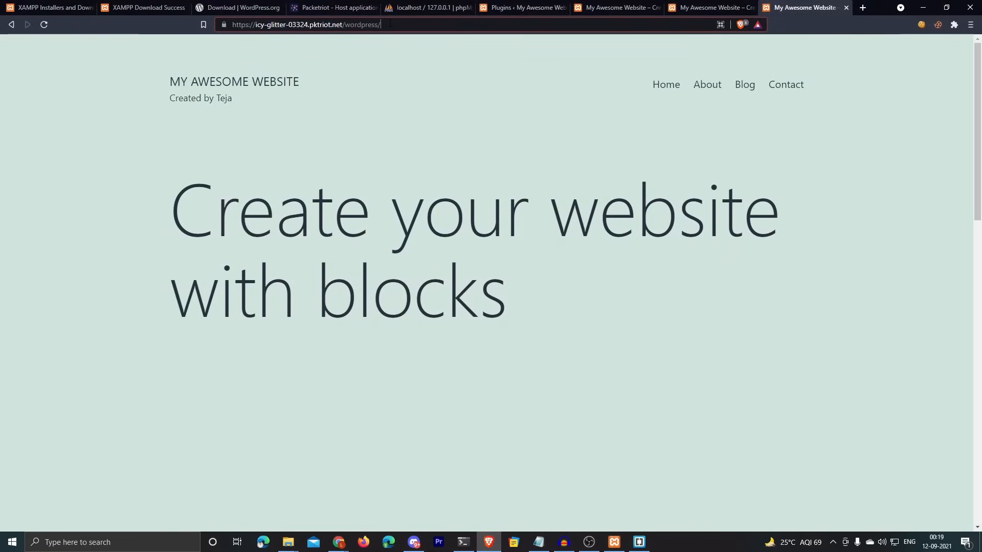
{"action": "key", "text": "ctrl+a"}
{"action": "type", "text": "wordpress.mylocalsite.online"}
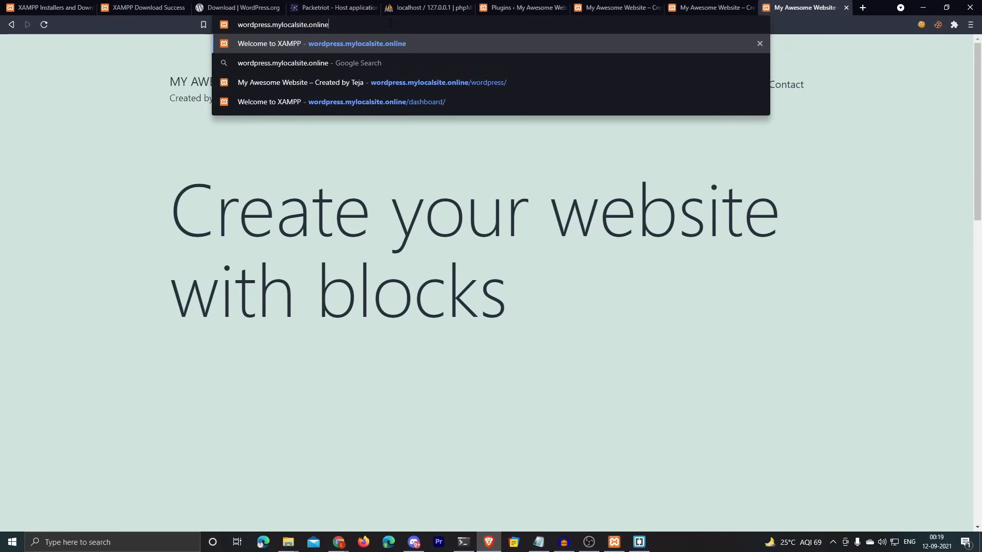
{"action": "type", "text": "/wordpress"}
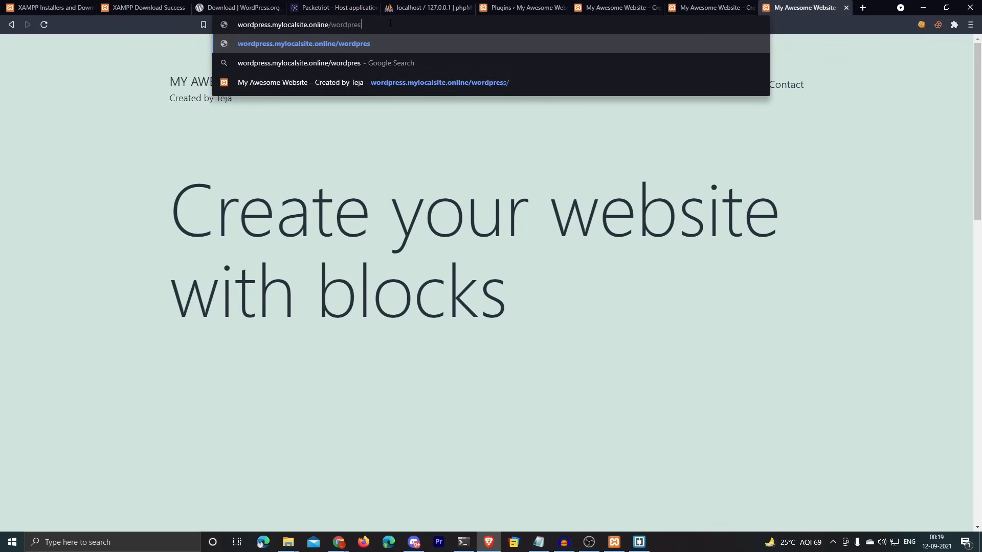
{"action": "key", "text": "Return"}
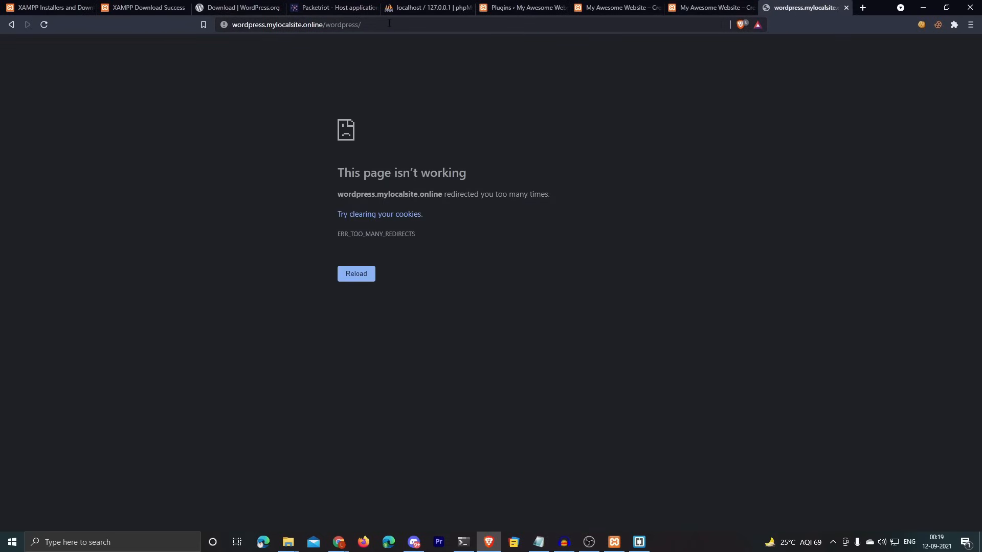
{"action": "key", "text": "F5"}
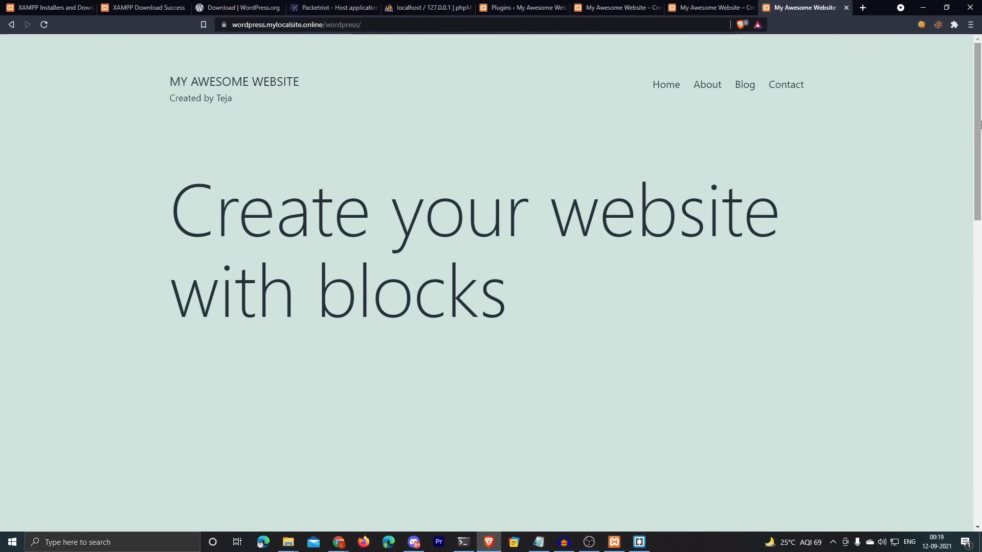
{"action": "scroll", "coordinate": [829, 180], "scroll_direction": "down", "scroll_amount": 2}
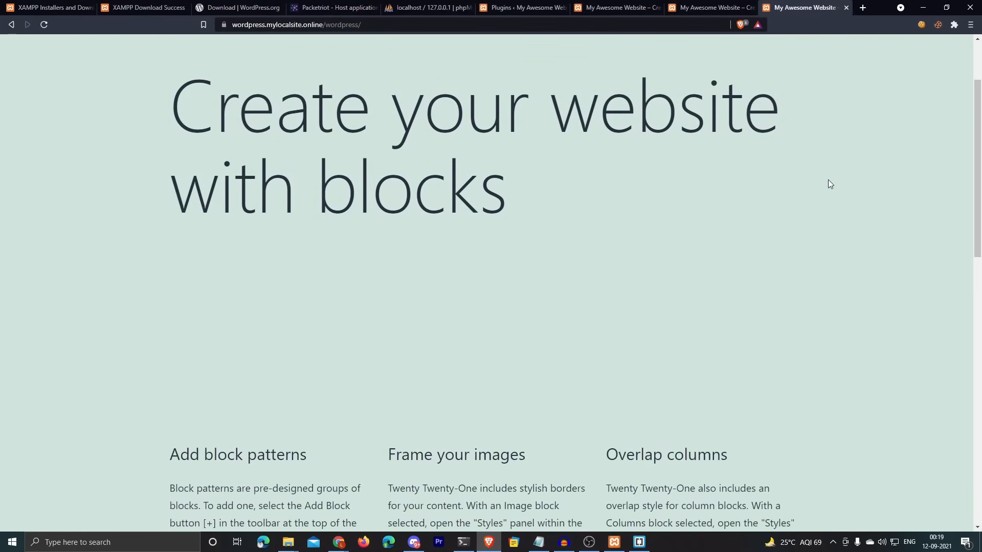
{"action": "scroll", "coordinate": [829, 184], "scroll_direction": "down", "scroll_amount": 4}
{"action": "scroll", "coordinate": [821, 182], "scroll_direction": "up", "scroll_amount": 4}
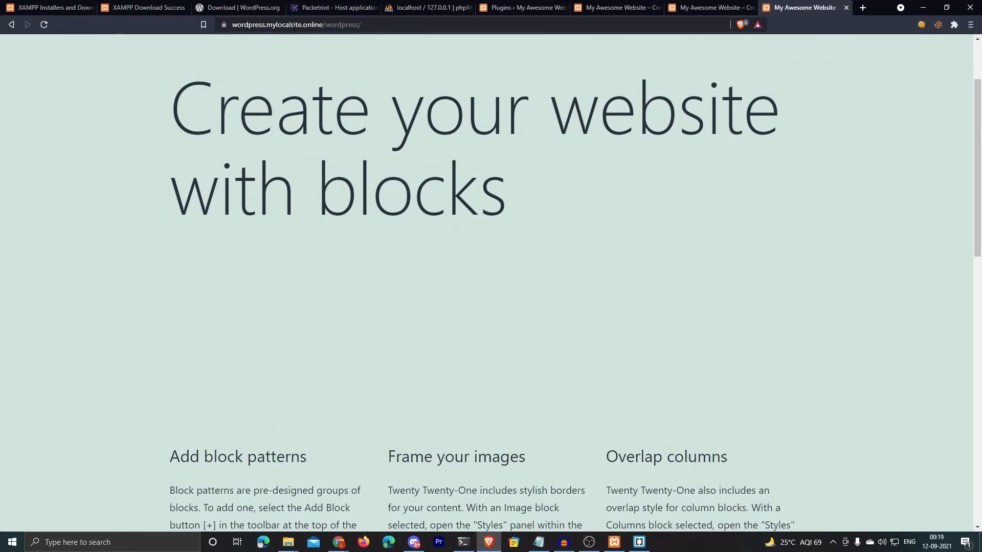
Step: Check the full https address and open the padlock's connection security details
{"action": "double_click", "coordinate": [293, 25]}
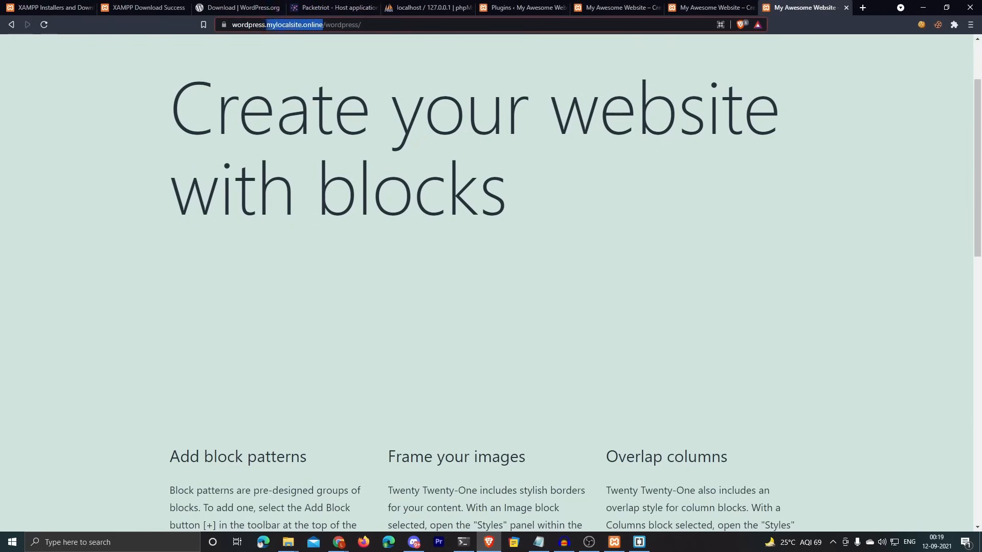
{"action": "left_click_drag", "start_coordinate": [266, 24], "coordinate": [230, 24]}
{"action": "left_click", "coordinate": [398, 25]}
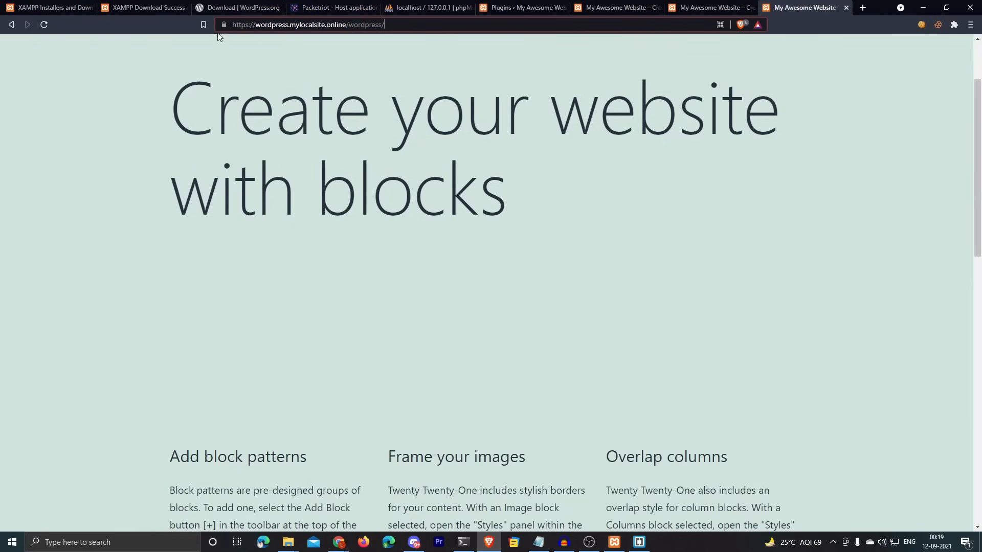
{"action": "left_click", "coordinate": [222, 24]}
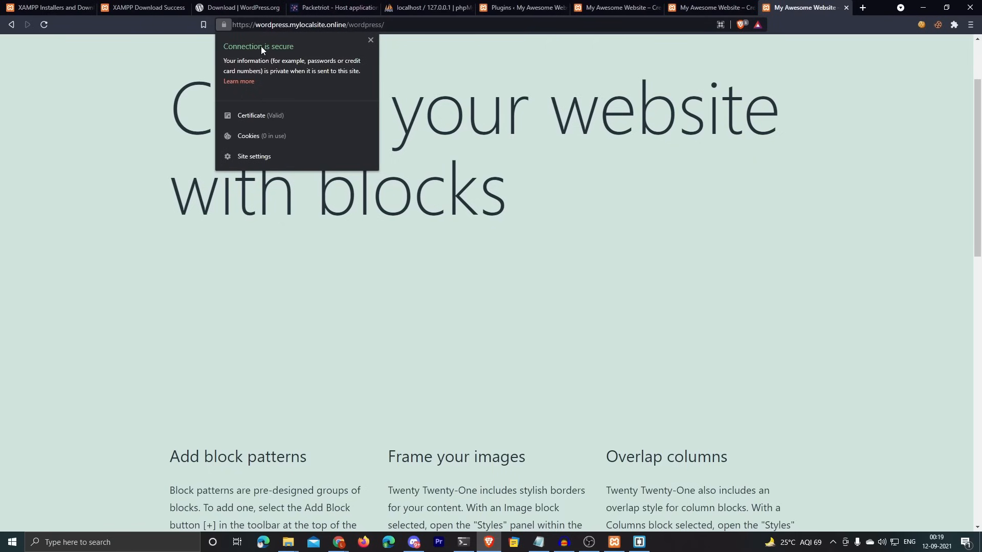
Step: Inspect the valid R3 certificate for wordpress.mylocalsite.online, then close the certificate viewer
{"action": "left_click", "coordinate": [261, 115]}
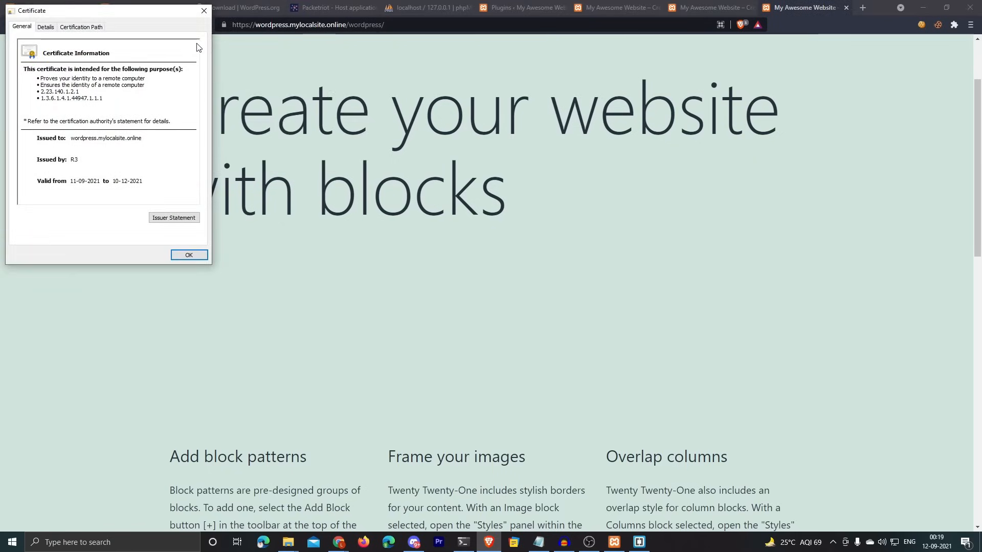
{"action": "left_click_drag", "start_coordinate": [166, 17], "coordinate": [373, 87]}
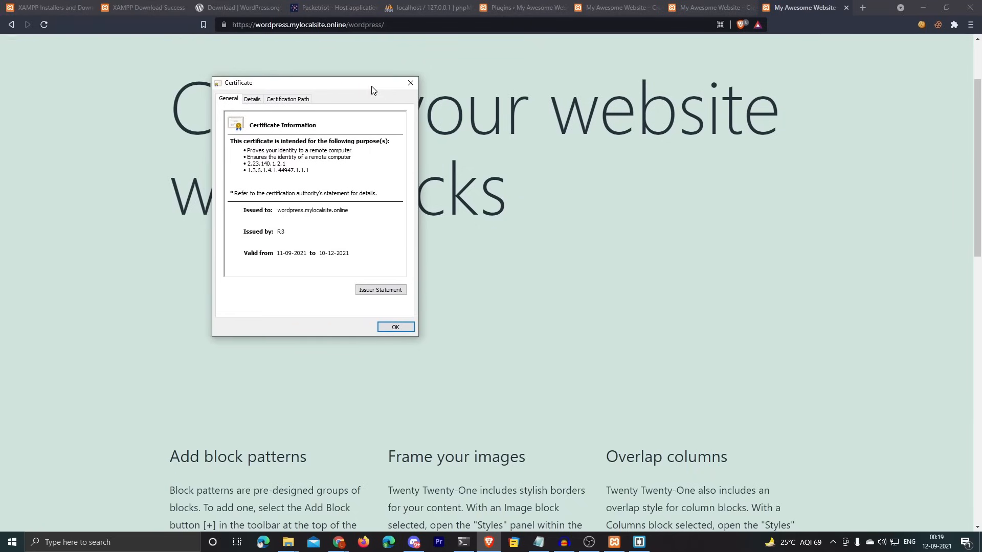
{"action": "left_click", "coordinate": [408, 83]}
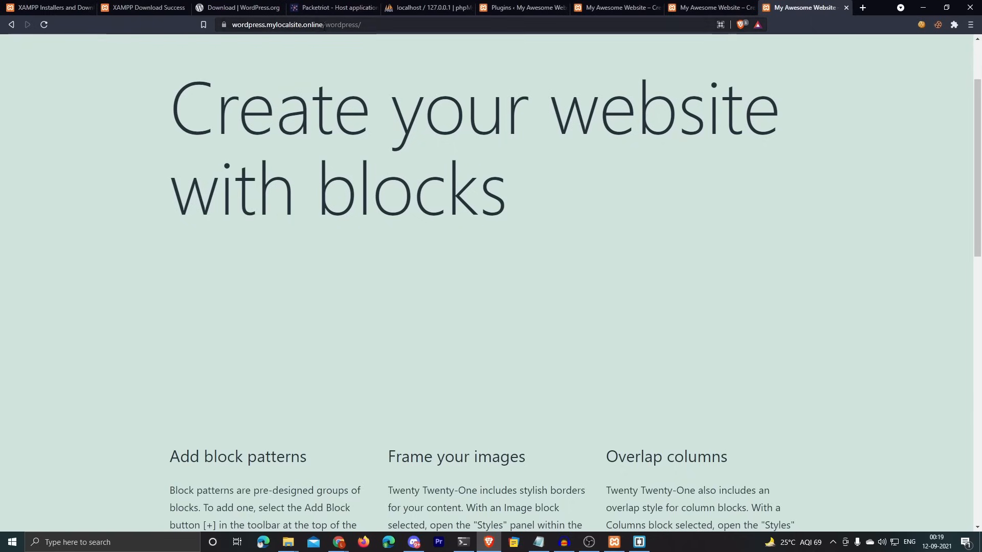
{"action": "left_click_drag", "start_coordinate": [323, 25], "coordinate": [346, 25]}
{"action": "left_click", "coordinate": [257, 25]}
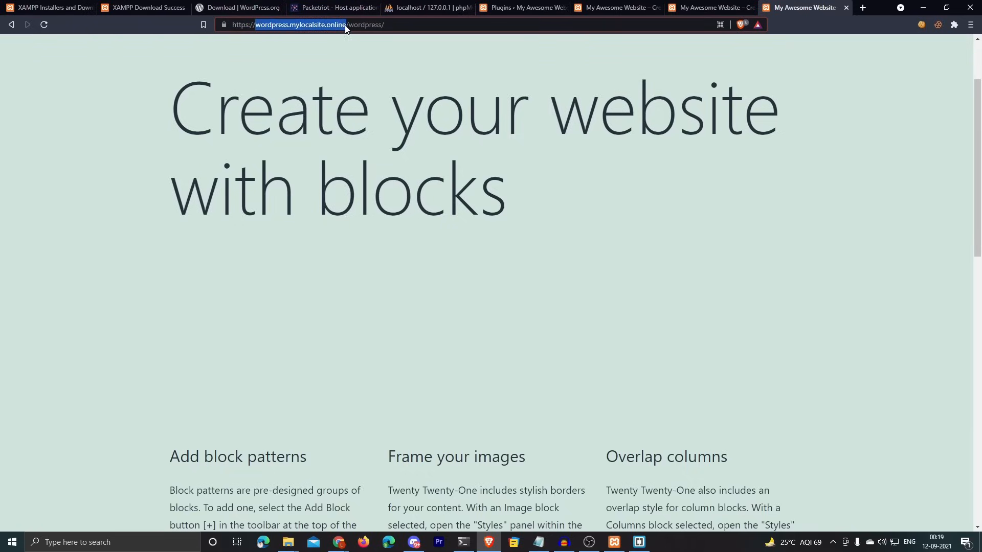